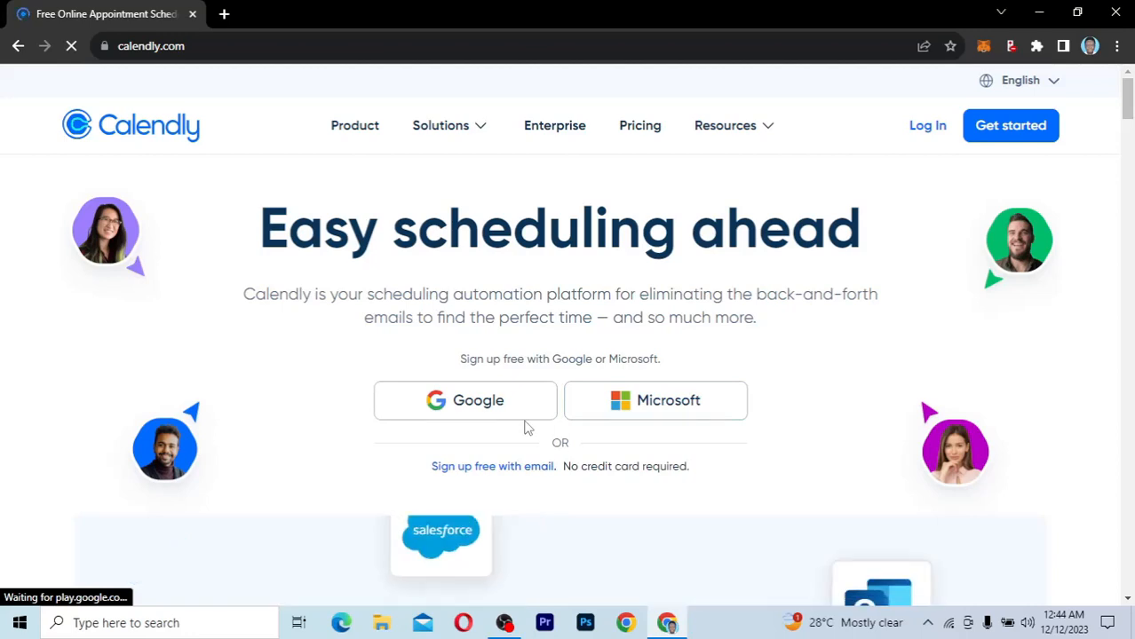
- Sign up for Calendly with the existing Google account and allow it to access Google Calendar
click(465, 401)
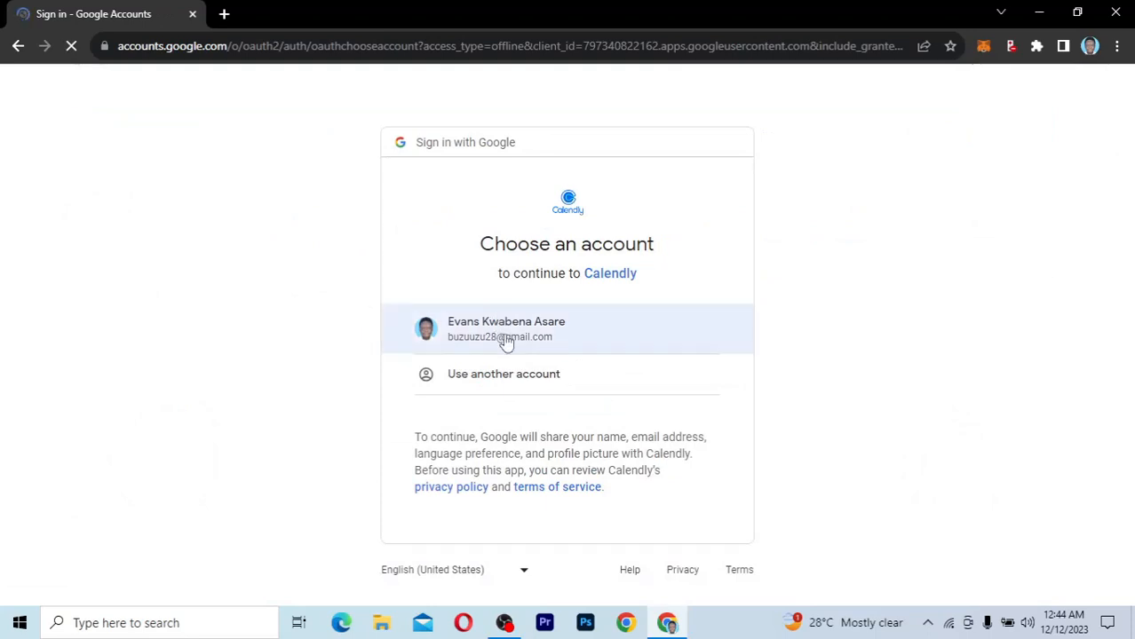
click(582, 336)
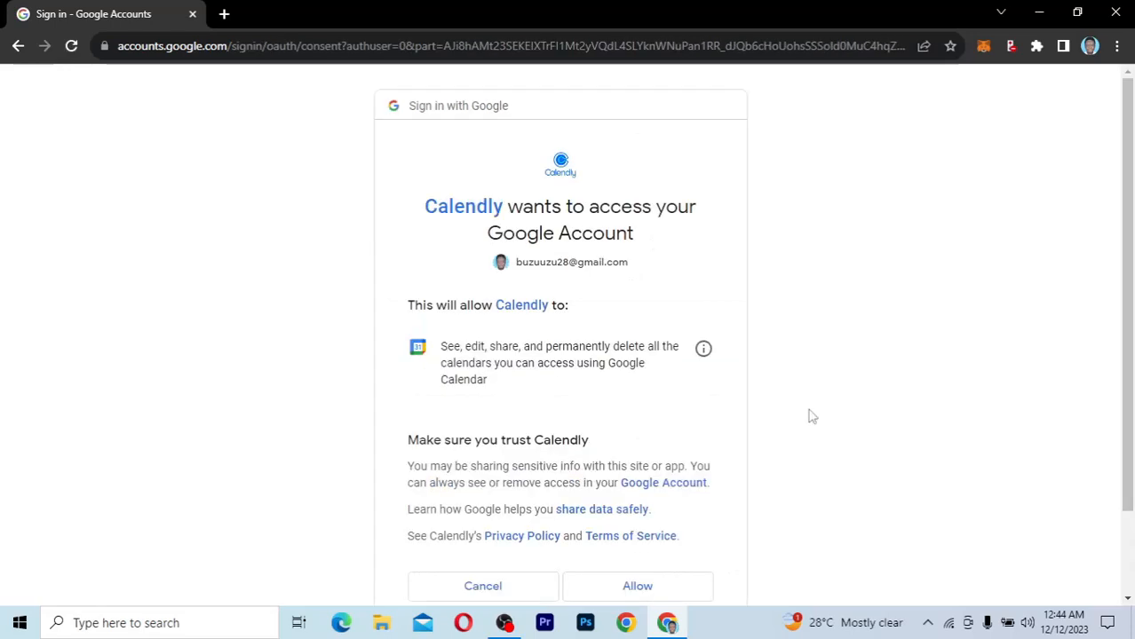
click(636, 588)
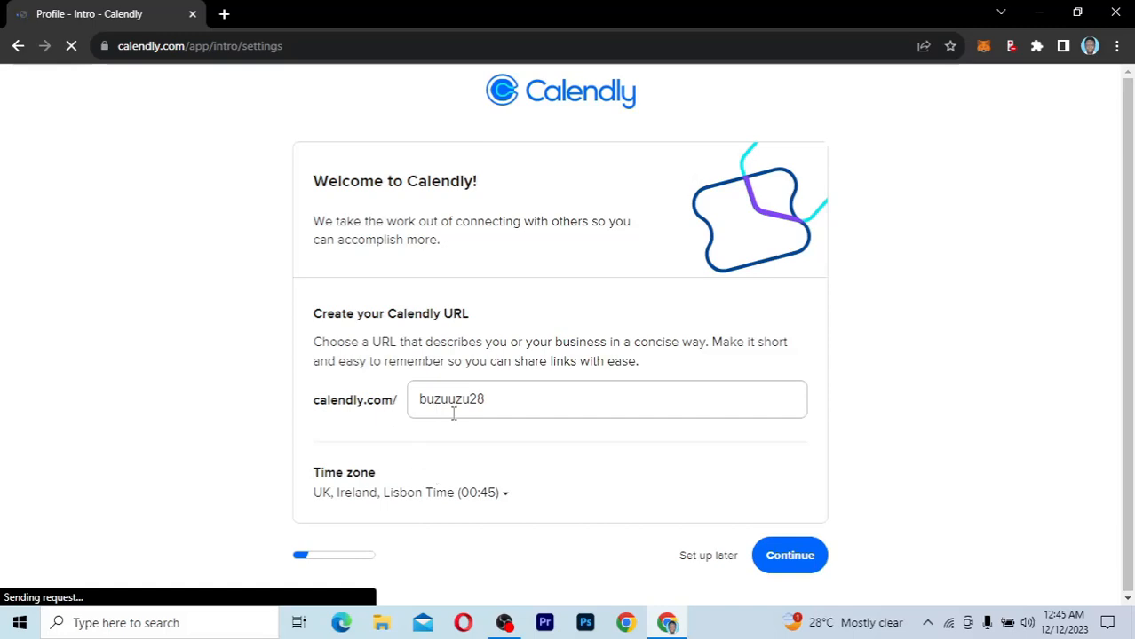
- Set the personal Calendly URL to kobikaetech and continue the setup with the preset time zone
drag(493, 399, 417, 398)
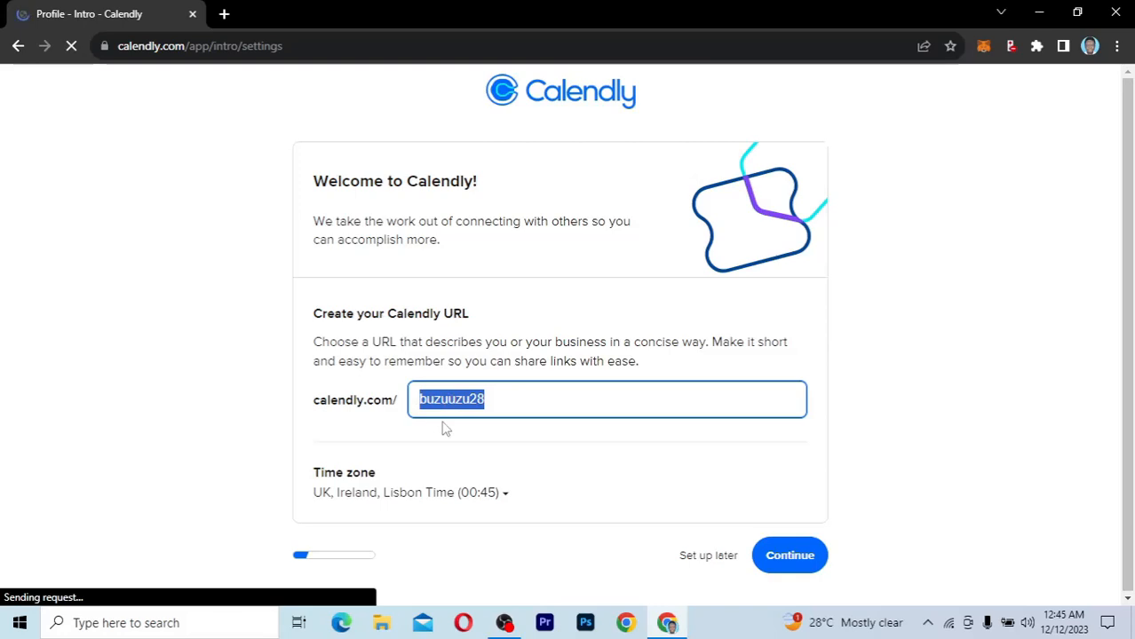
text(kobikaetech)
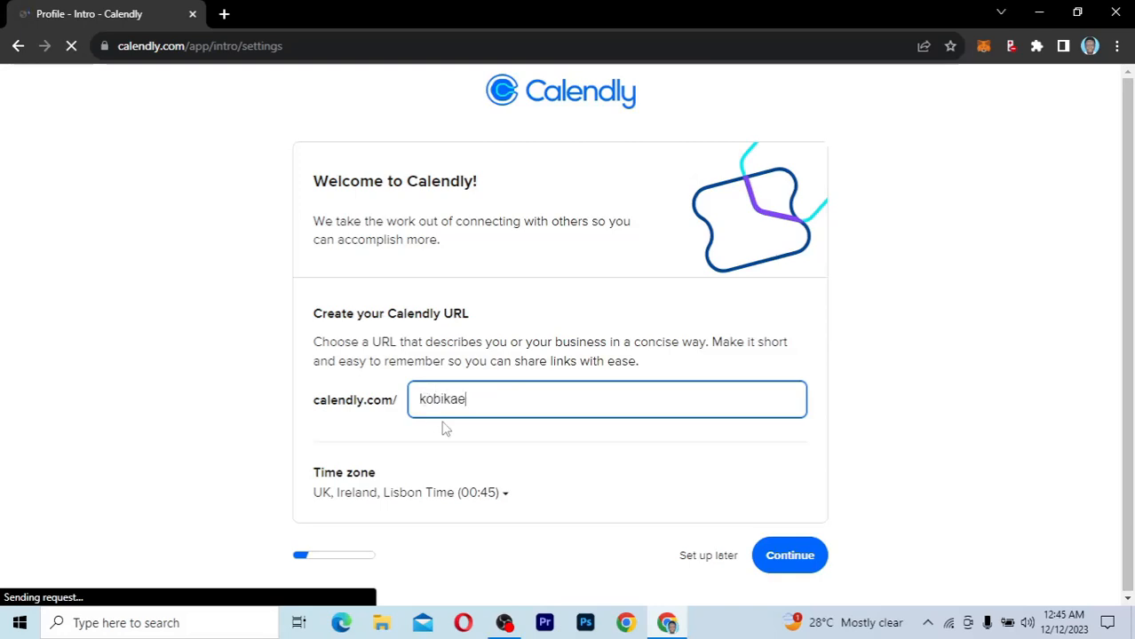
click(789, 560)
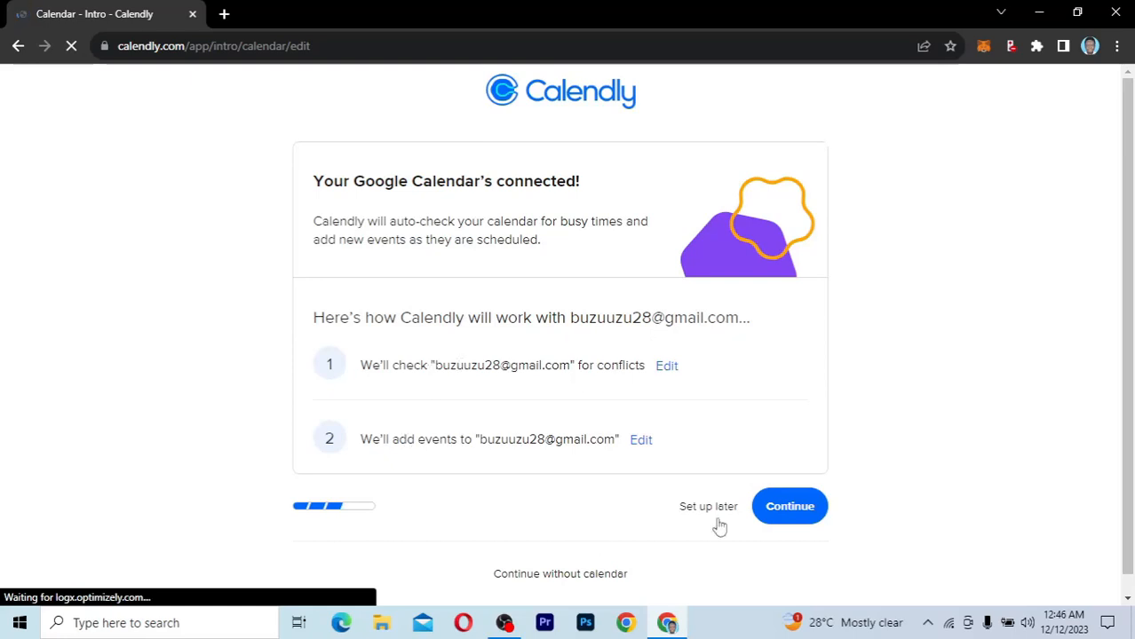
- Accept the connected Google Calendar settings and the preset availability of 09:00 to 17:00, Mondays to Fridays
click(802, 515)
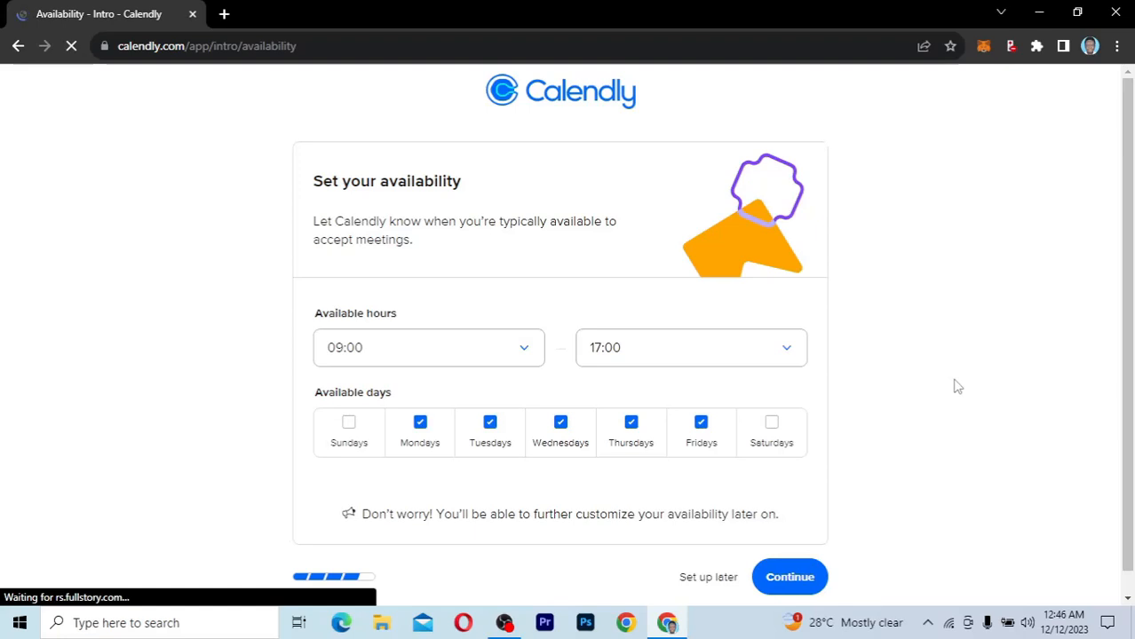
scroll(958, 386, down, 1)
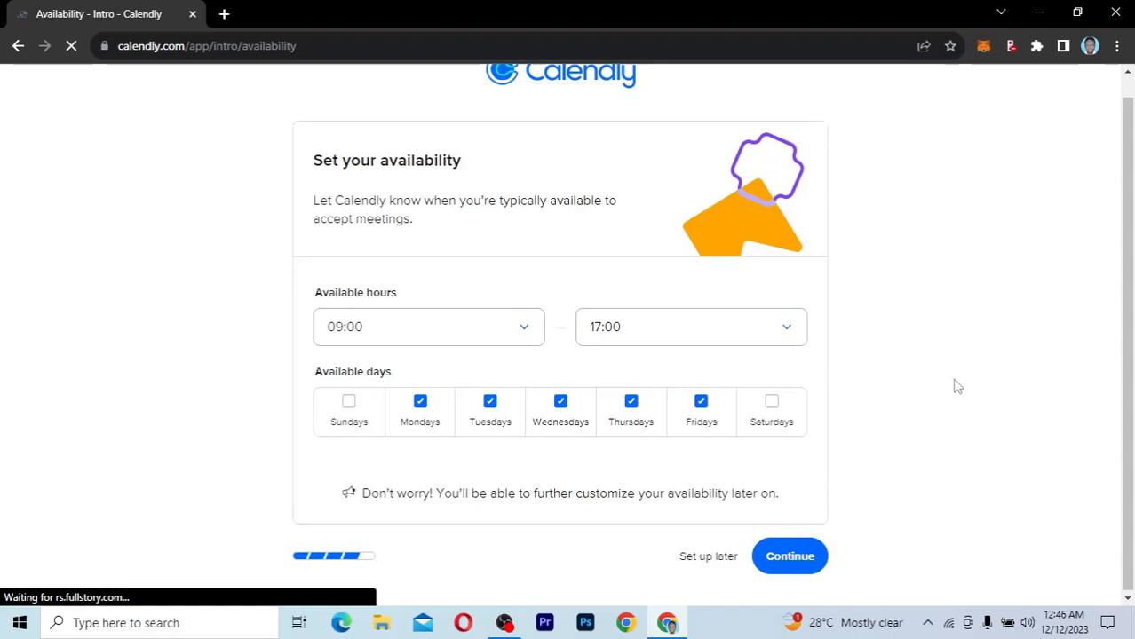
scroll(861, 453, up, 1)
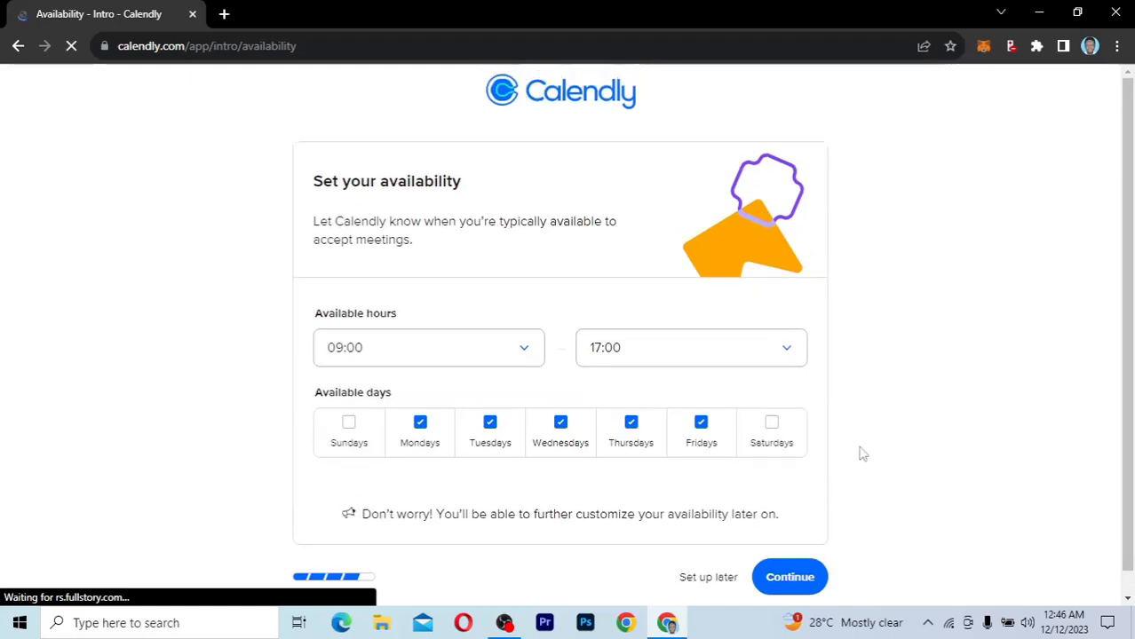
scroll(861, 454, down, 1)
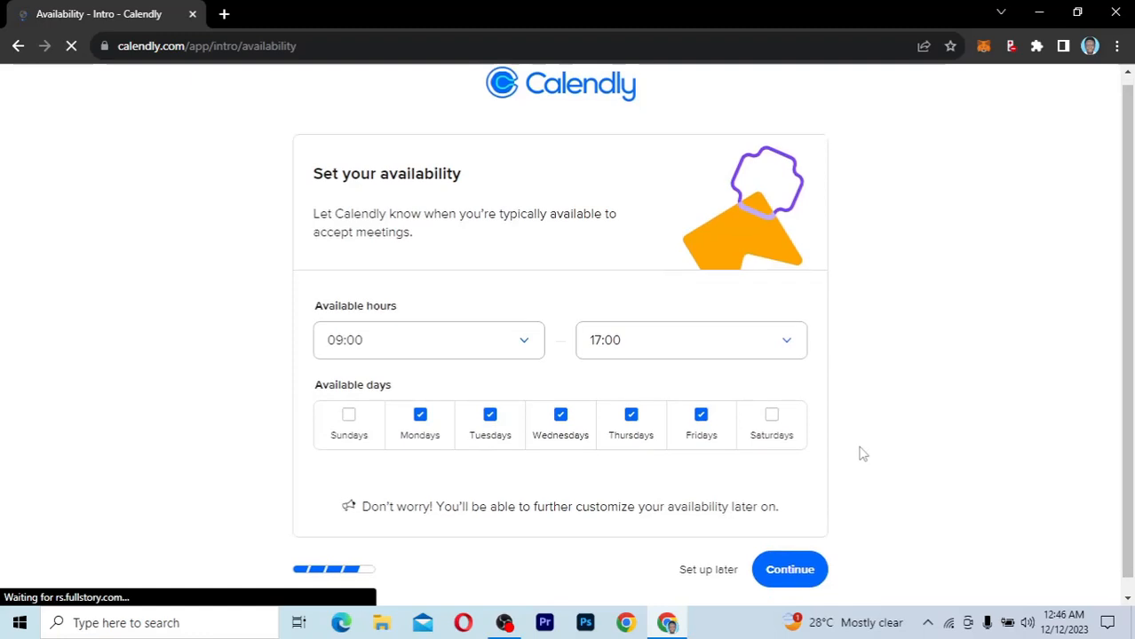
scroll(861, 454, down, 1)
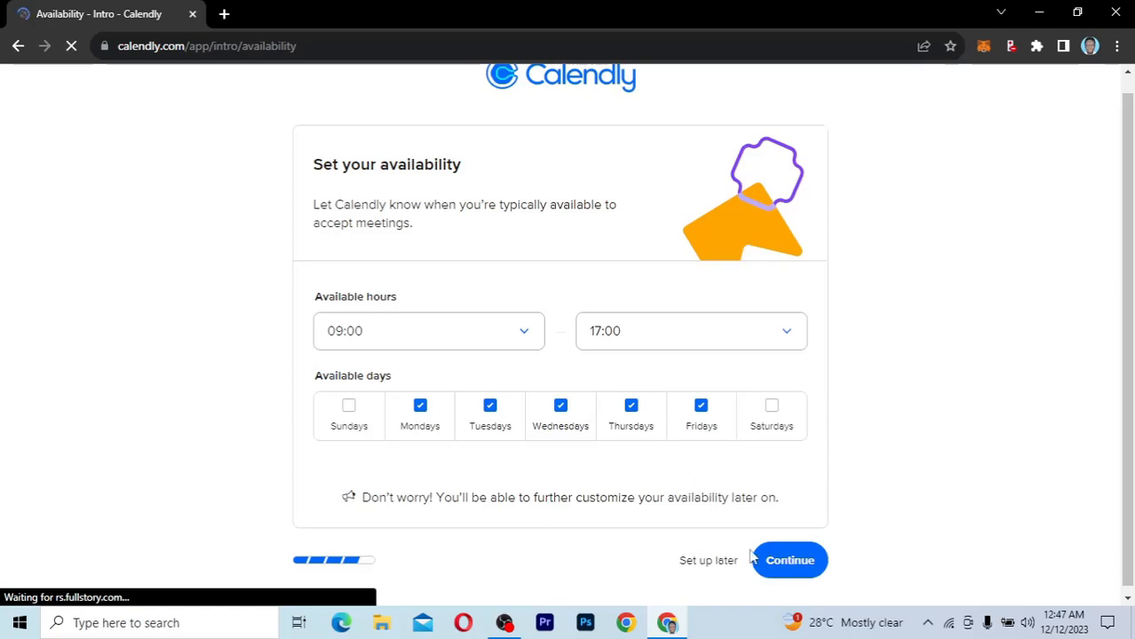
click(788, 573)
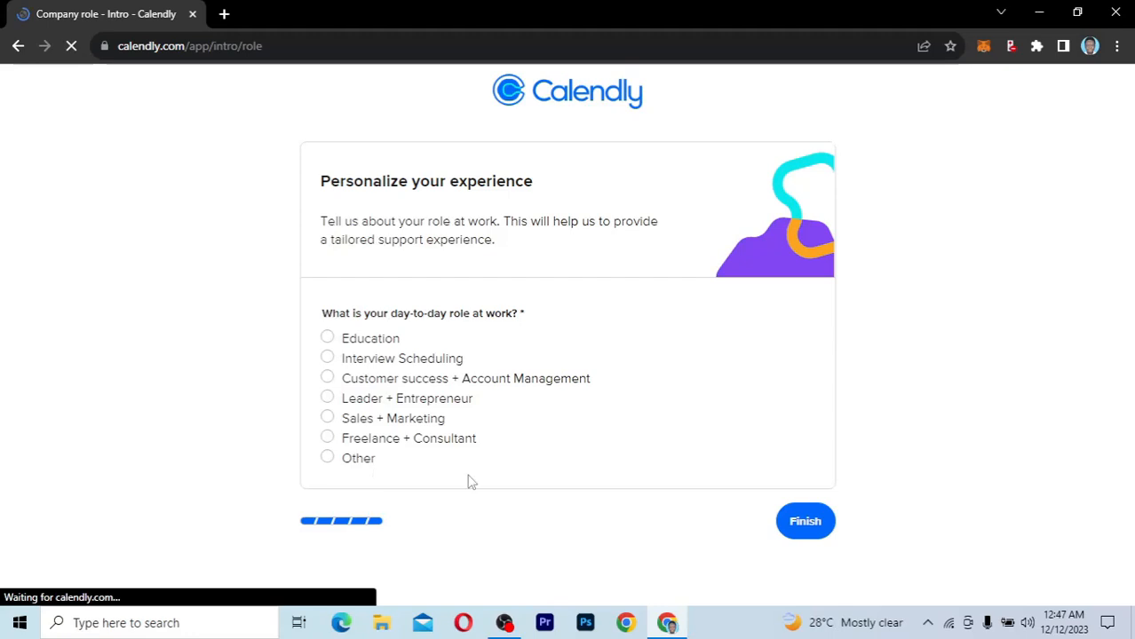
- Choose Leader + Entrepreneur as the day-to-day role at work and finish the account setup
click(327, 337)
click(327, 400)
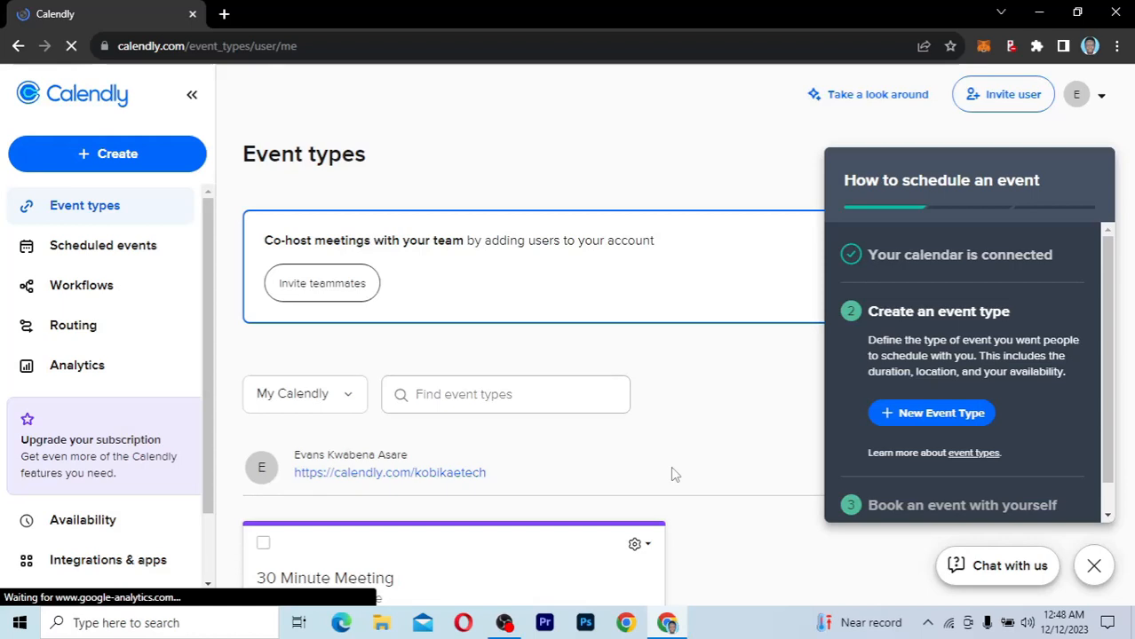
- Look through the event scheduling guide on the Event types page and close it
scroll(1110, 453, down, 2)
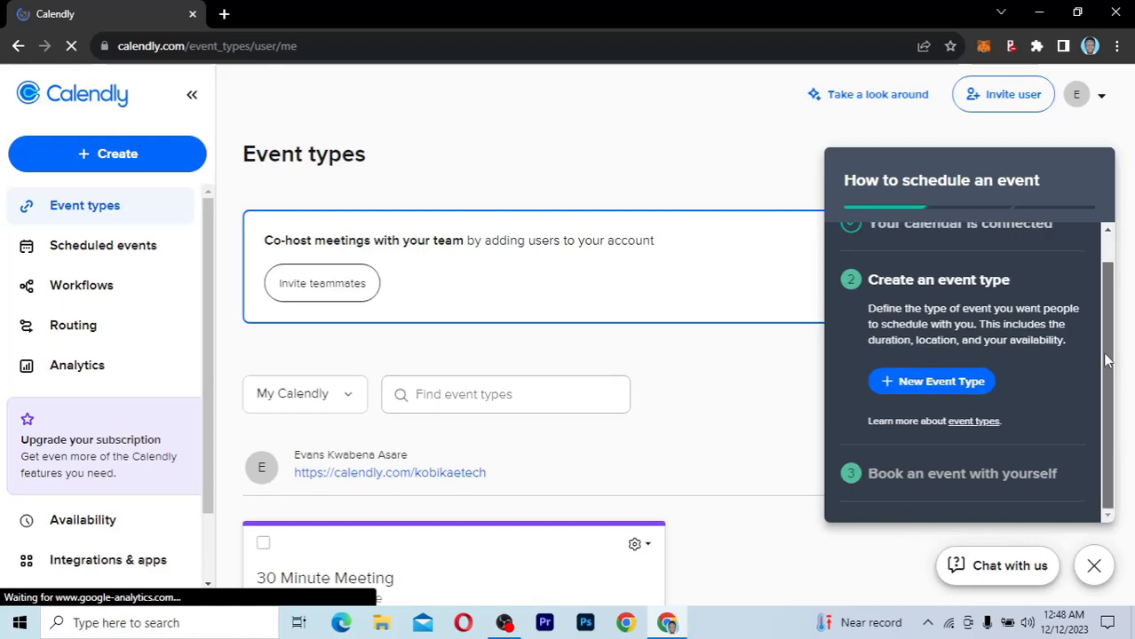
scroll(1108, 360, up, 2)
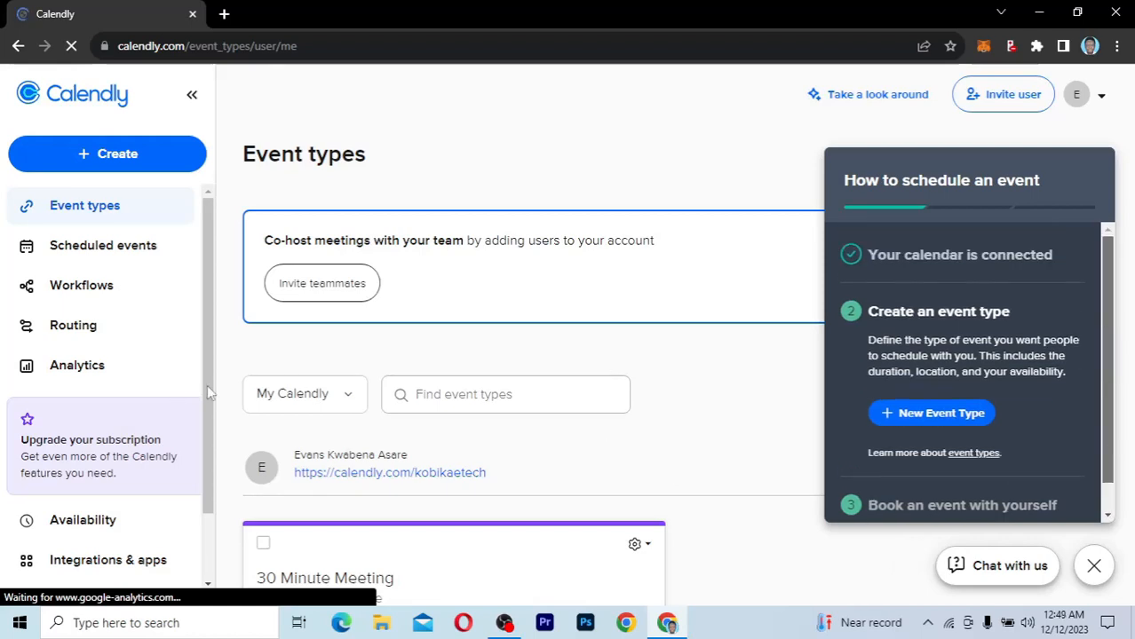
scroll(189, 499, down, 2)
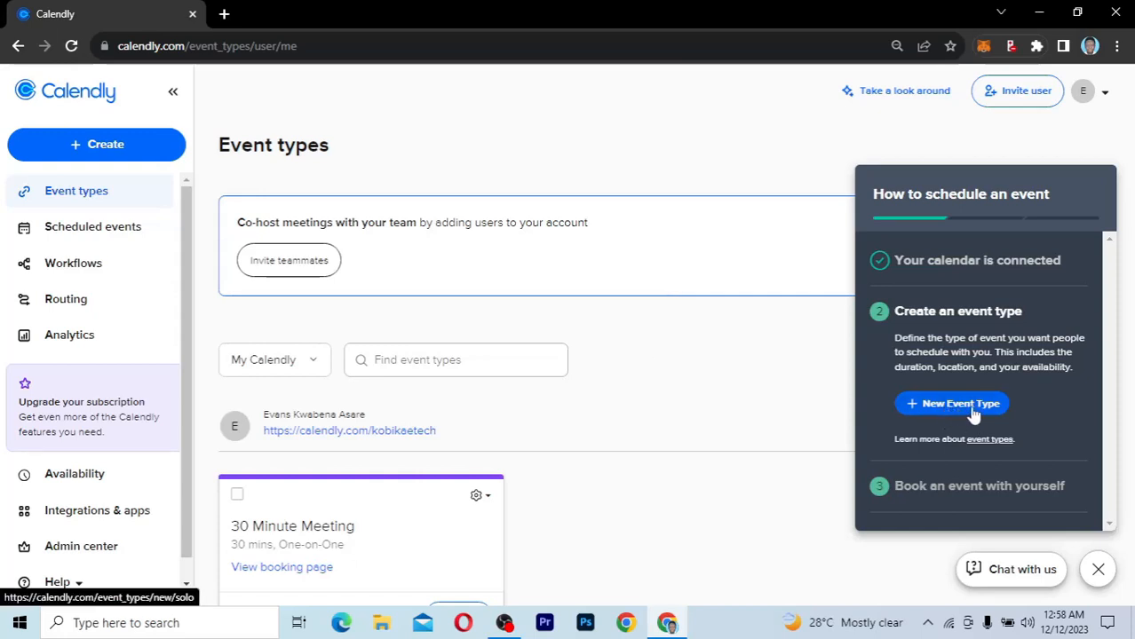
click(1099, 569)
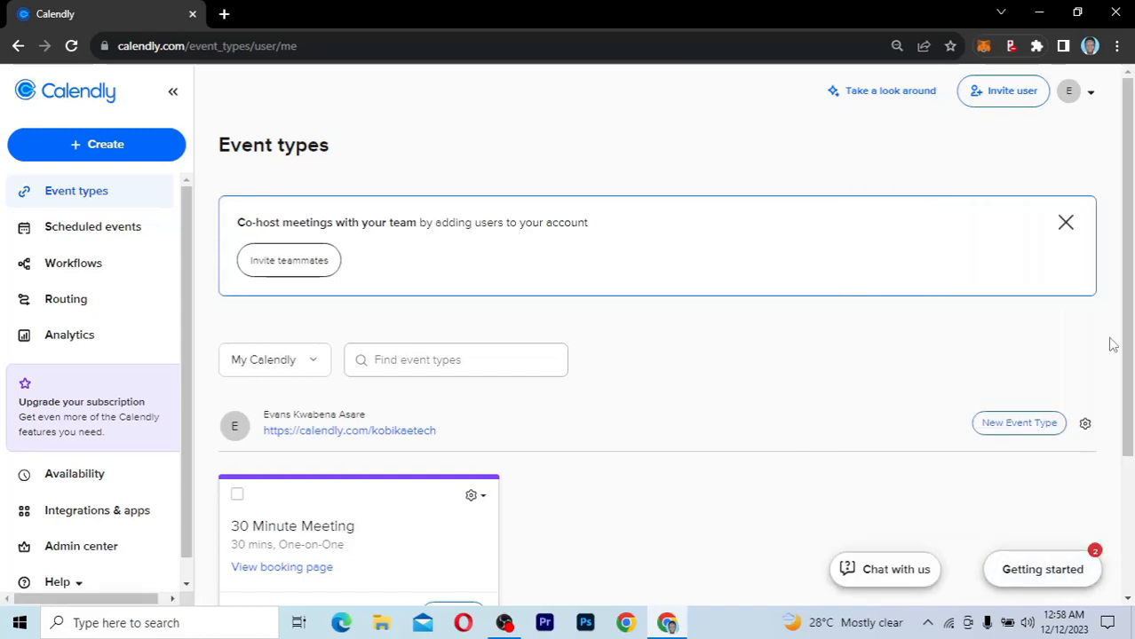
- Examine the 30 Minute Meeting event type and the options available for it on the Event types page
drag(1125, 318, 1102, 484)
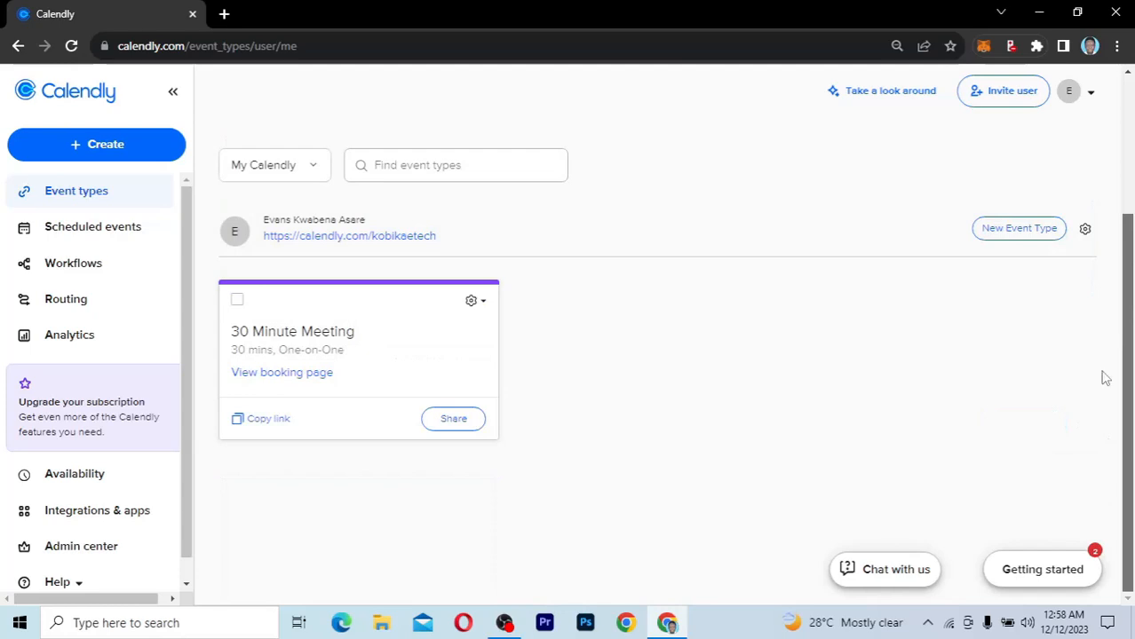
scroll(1105, 400, up, 1)
scroll(1105, 433, down, 1)
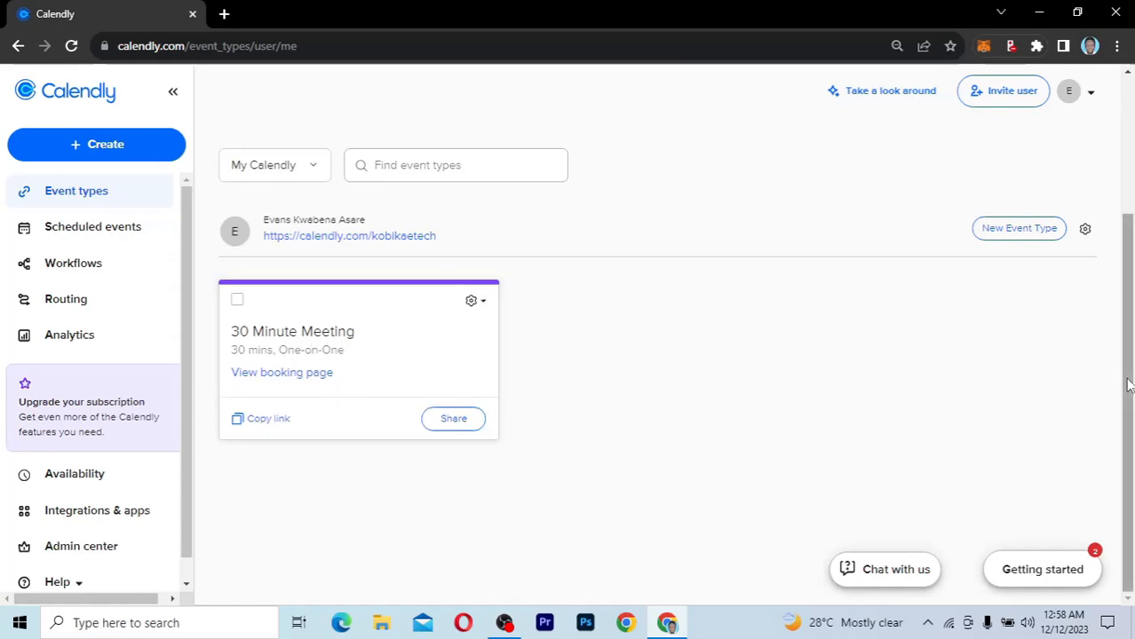
click(480, 303)
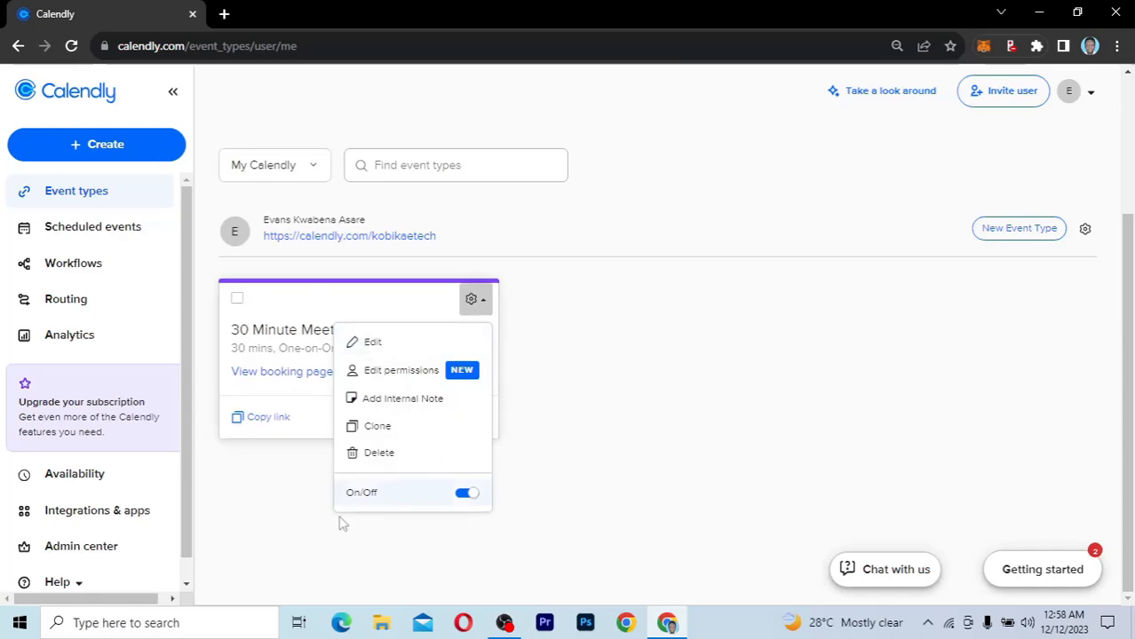
click(549, 352)
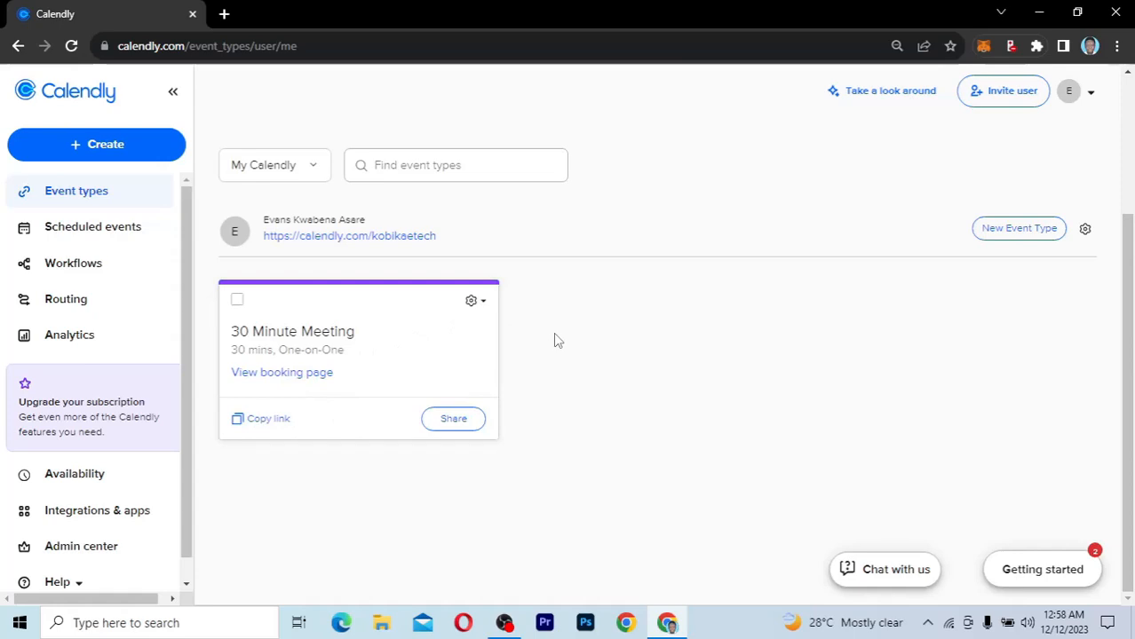
scroll(554, 332, up, 2)
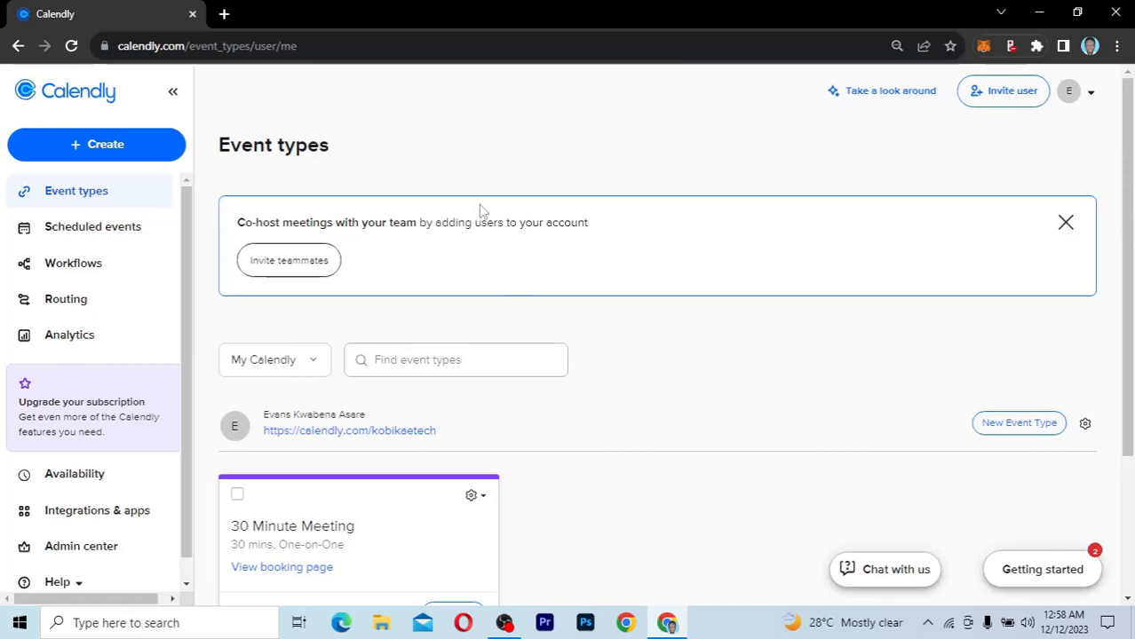
- Start a new One-on-One event type with the account owner as host
click(121, 148)
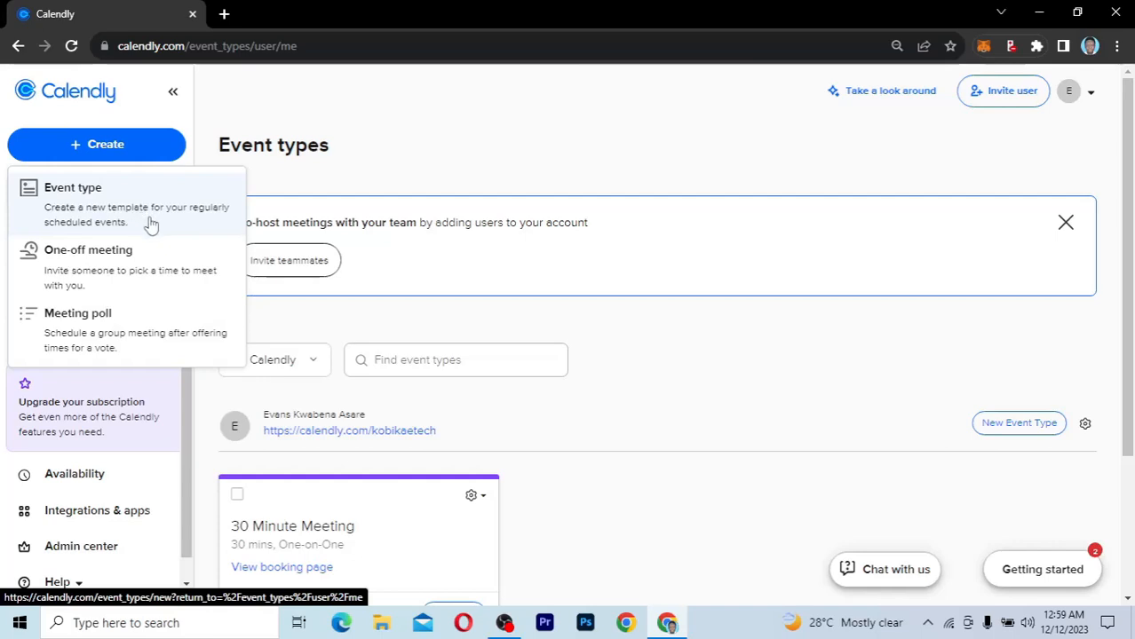
click(95, 207)
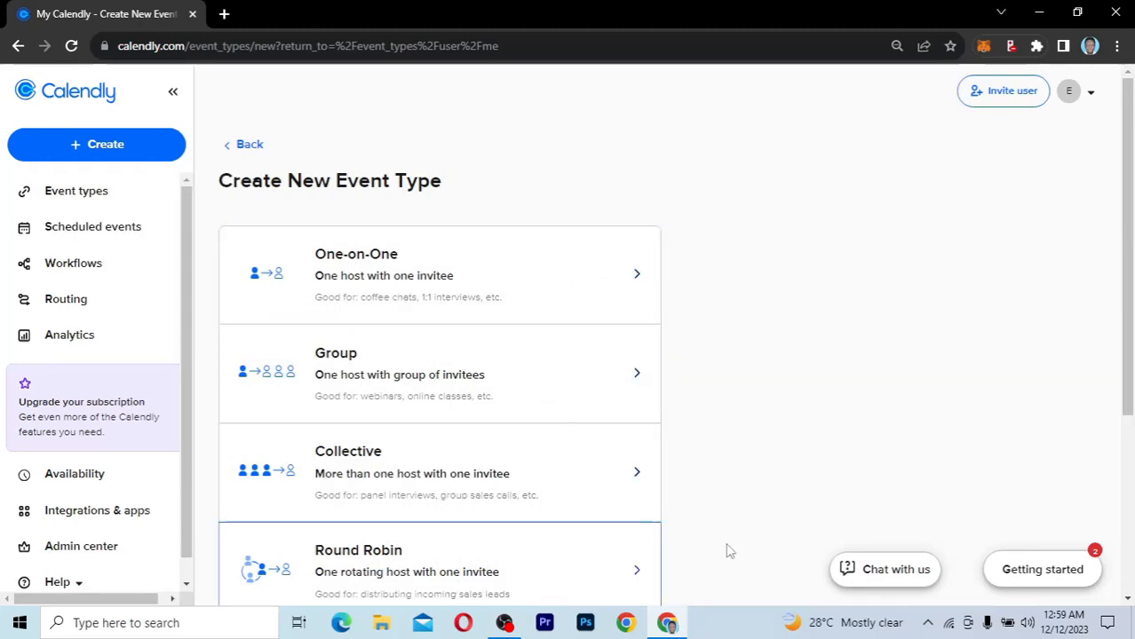
scroll(727, 551, down, 2)
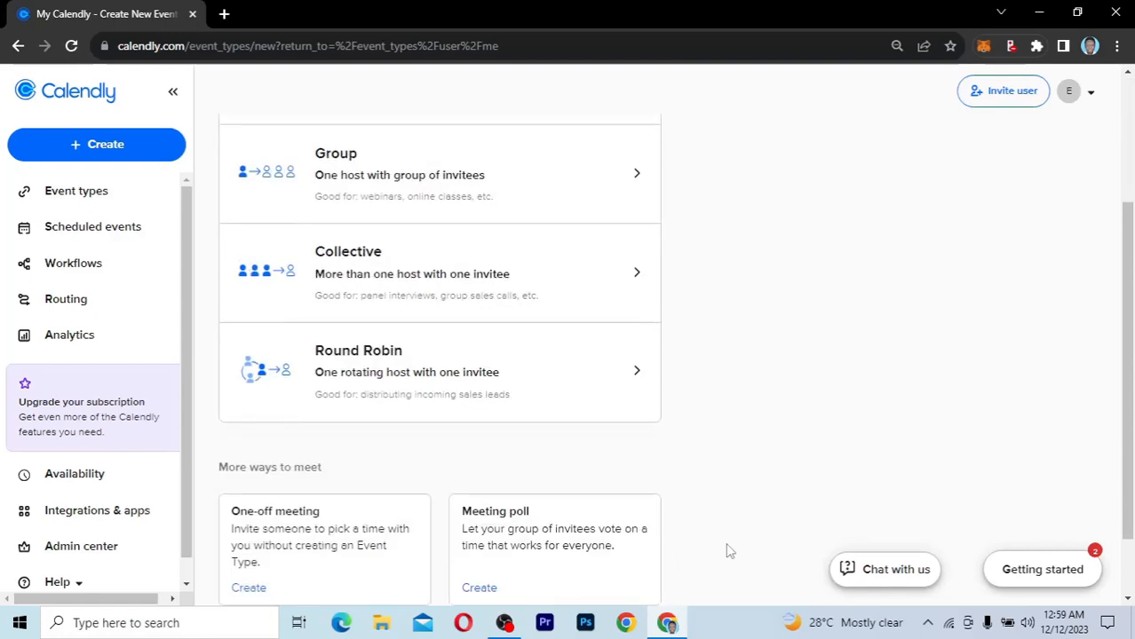
scroll(726, 552, down, 1)
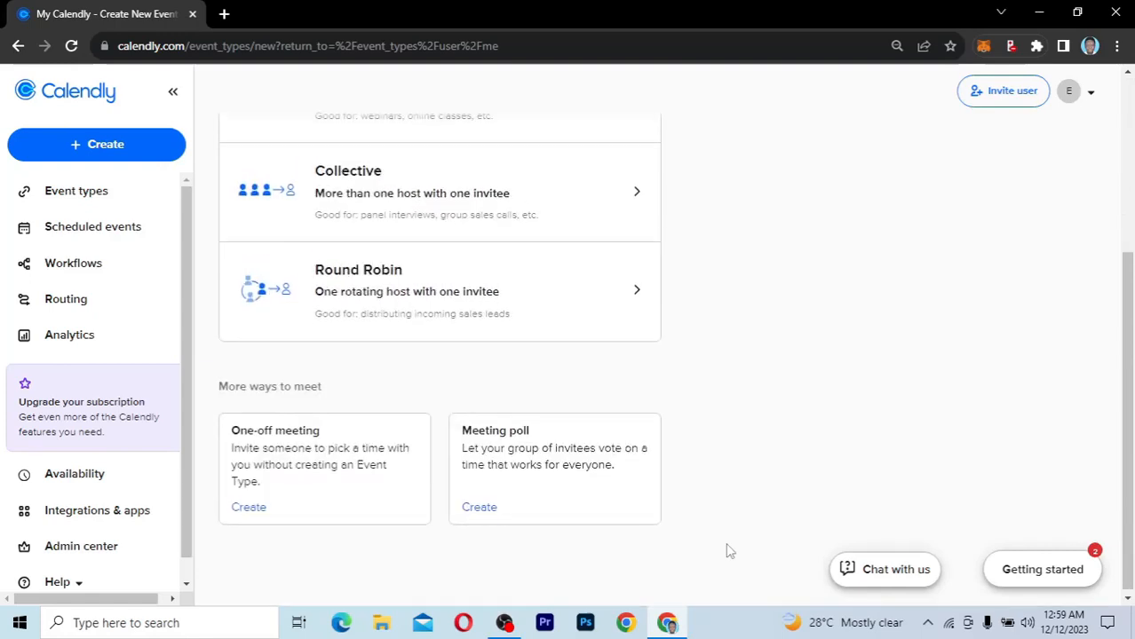
scroll(726, 551, up, 3)
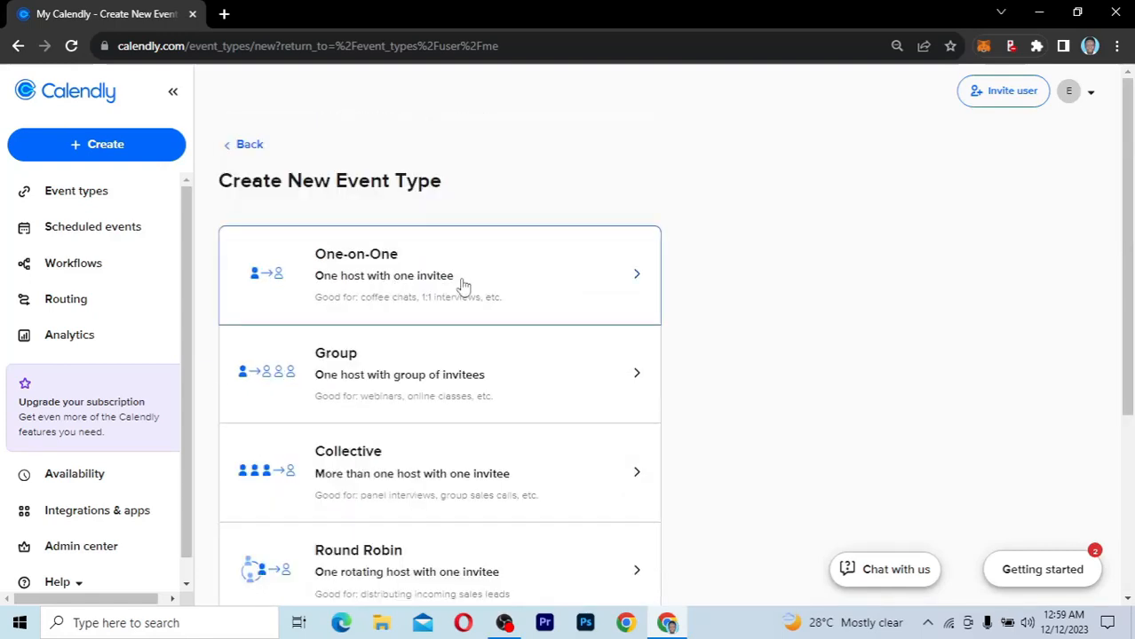
click(553, 277)
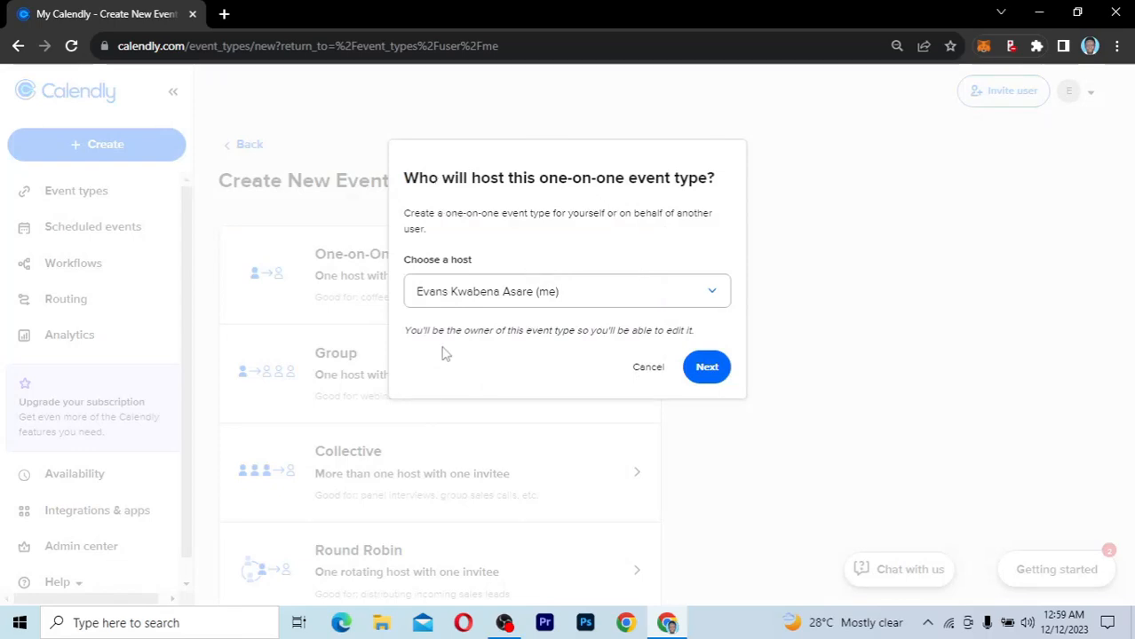
click(708, 371)
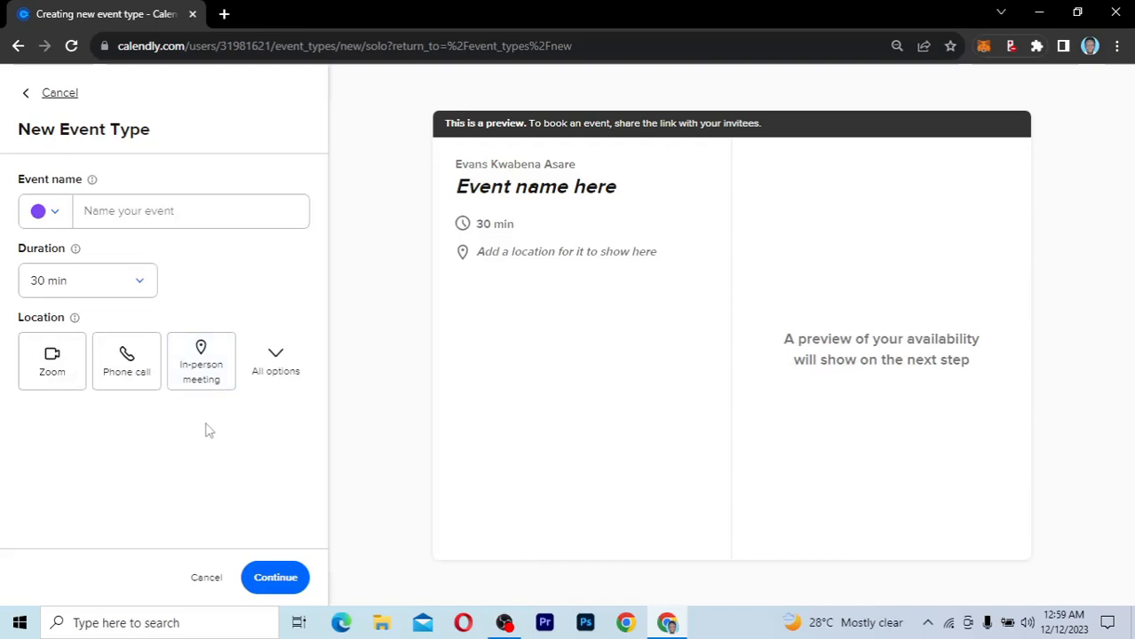
- Review all location options for the new event type and set its event color to blue
click(275, 359)
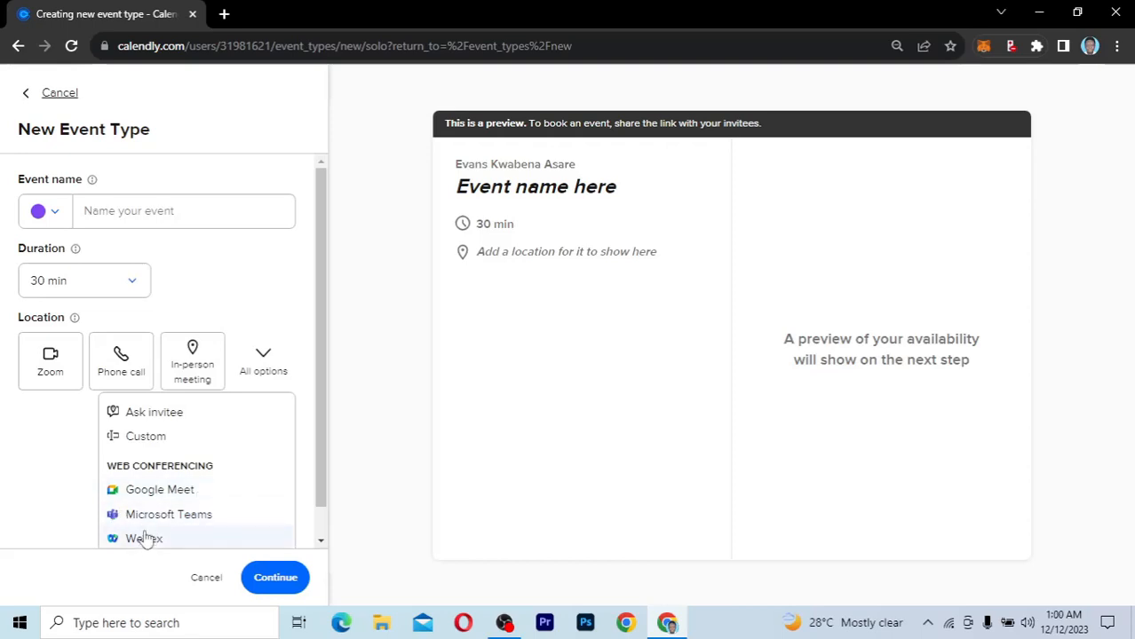
scroll(163, 517, down, 1)
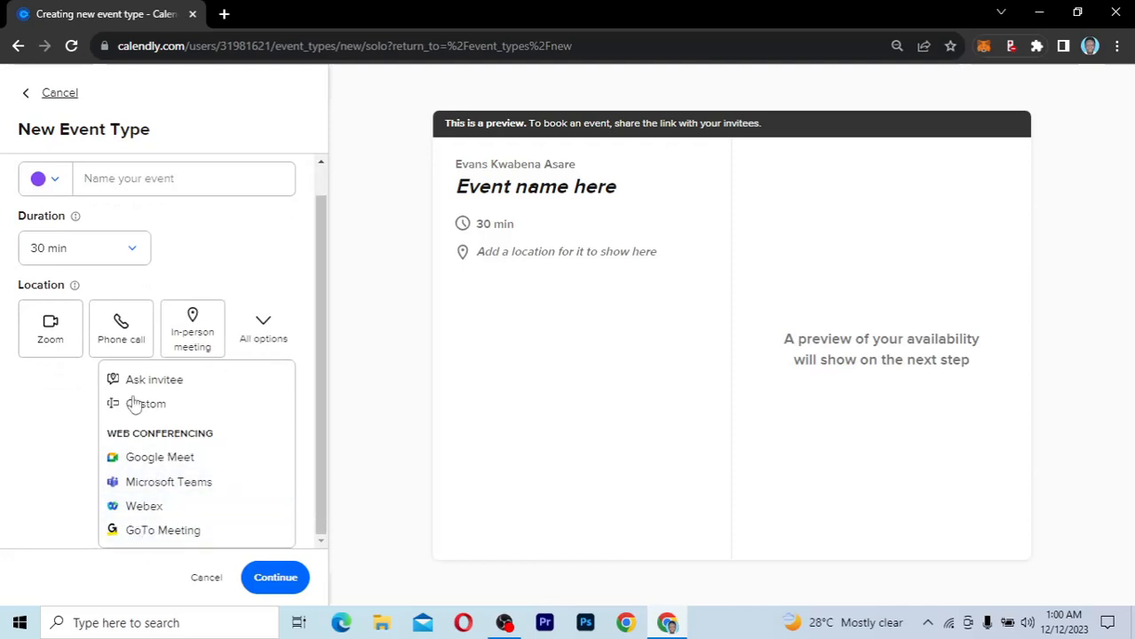
scroll(190, 474, up, 1)
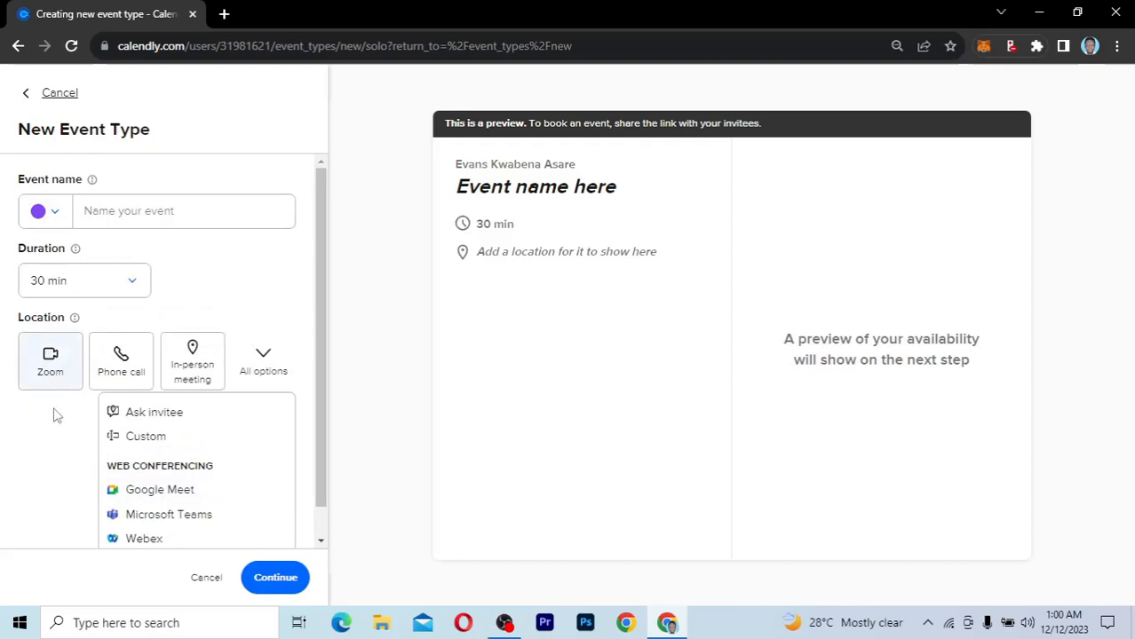
click(235, 307)
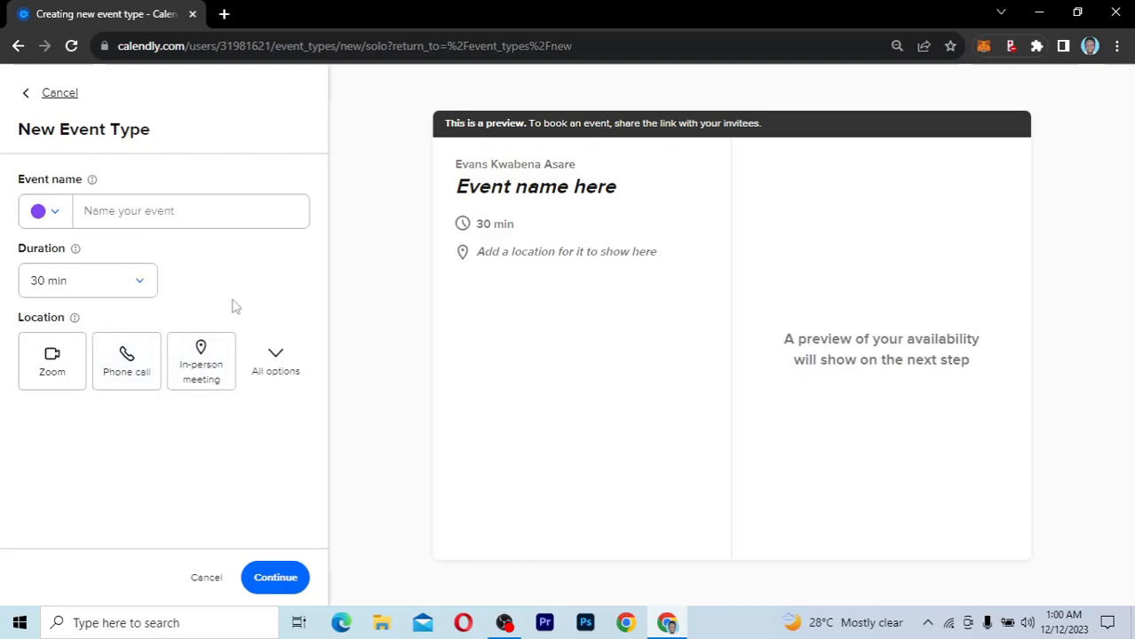
click(55, 216)
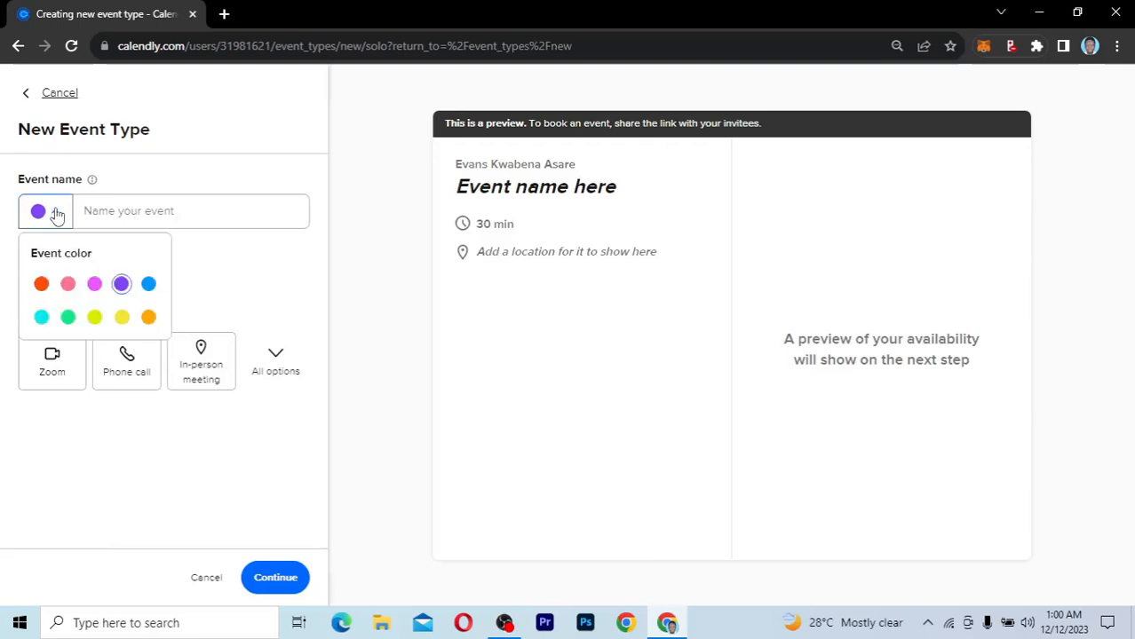
click(148, 284)
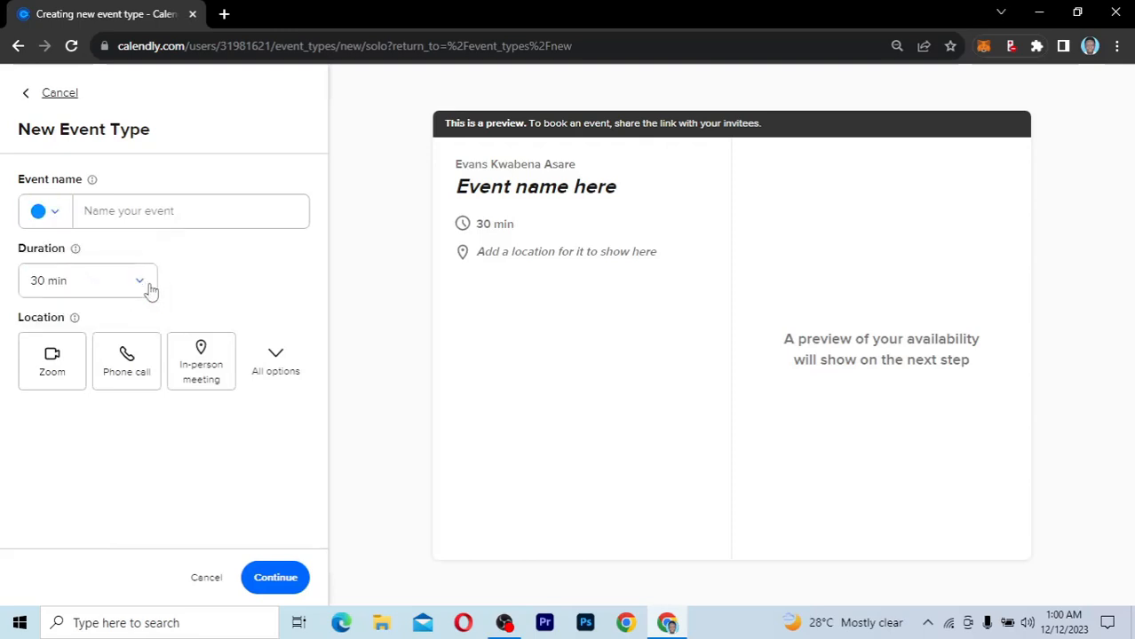
- Name the new event Web Design Consultation and review the duration options, keeping 30 min
click(111, 211)
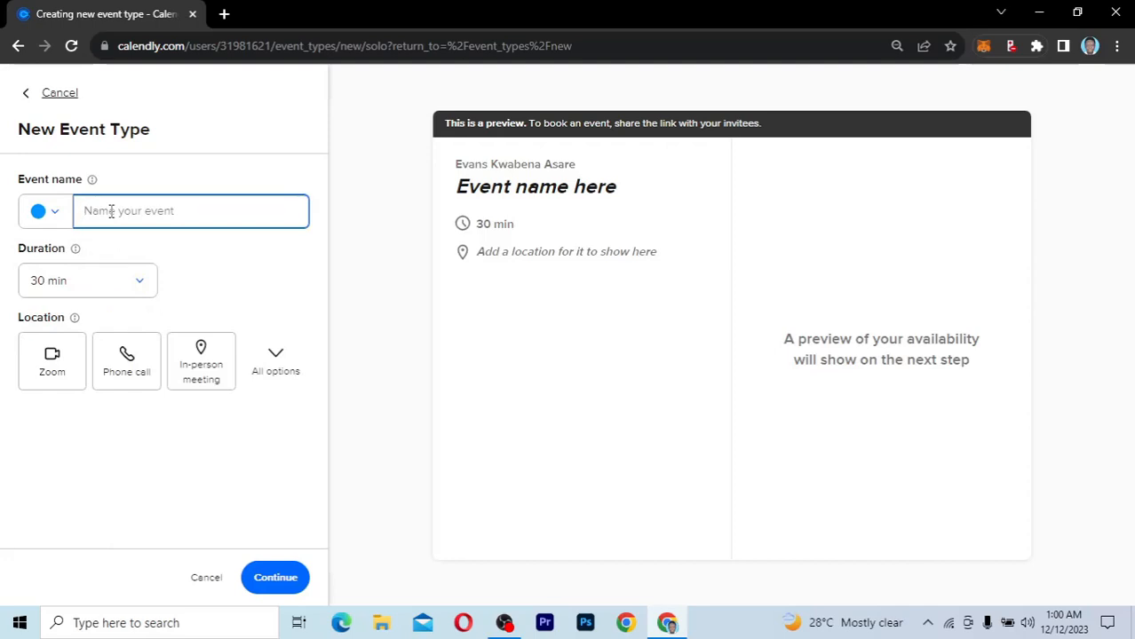
text(Web Des)
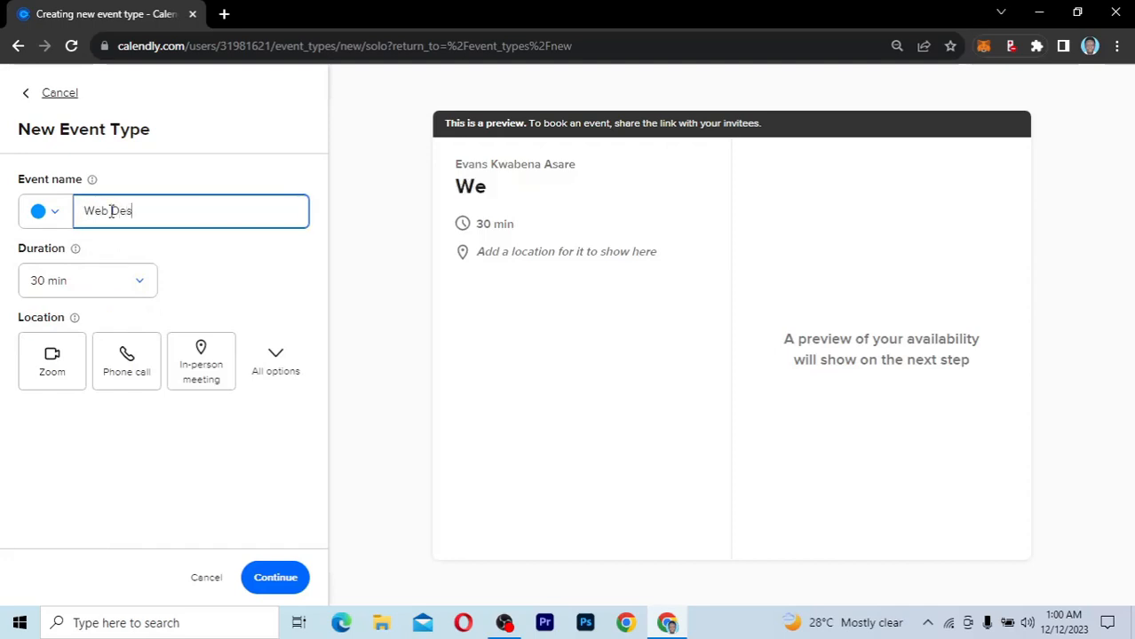
text(ign Co)
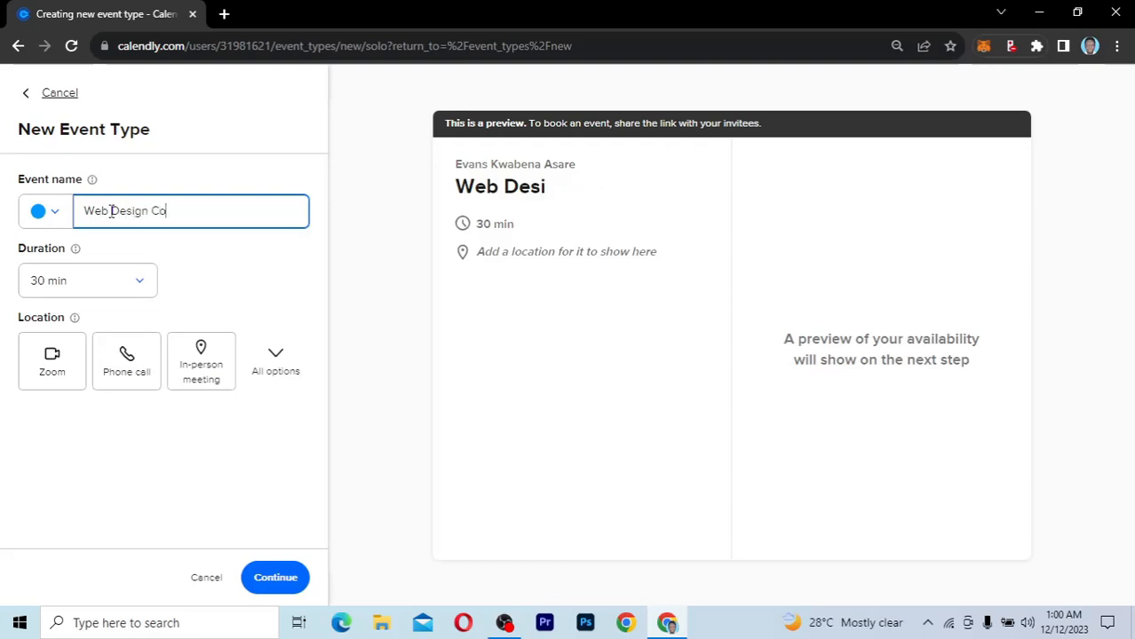
text(nsultation)
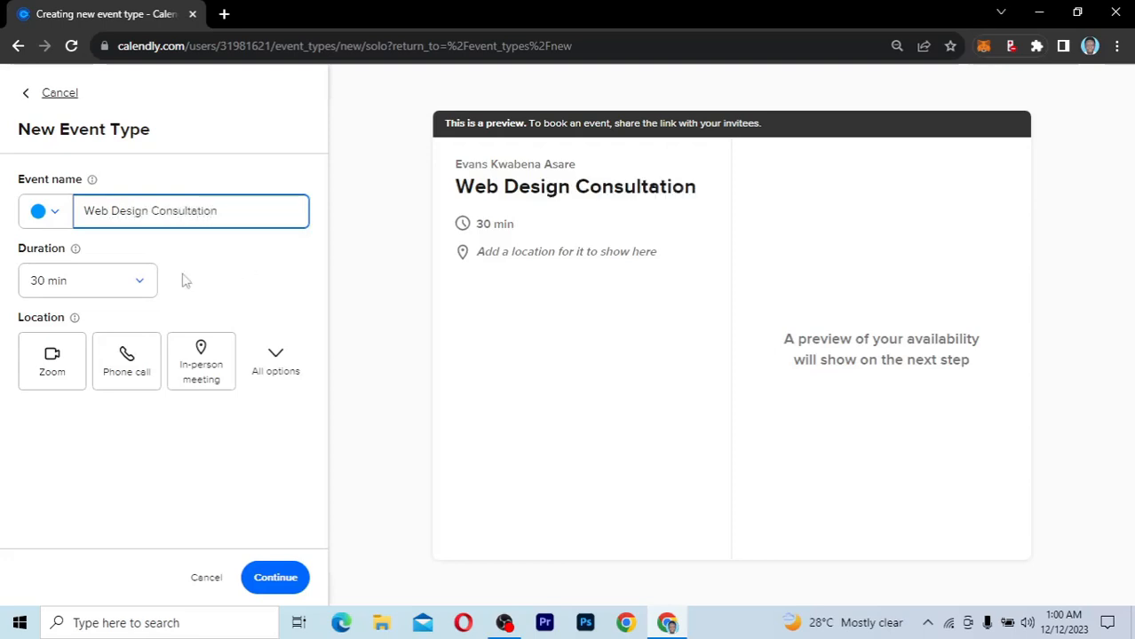
click(90, 283)
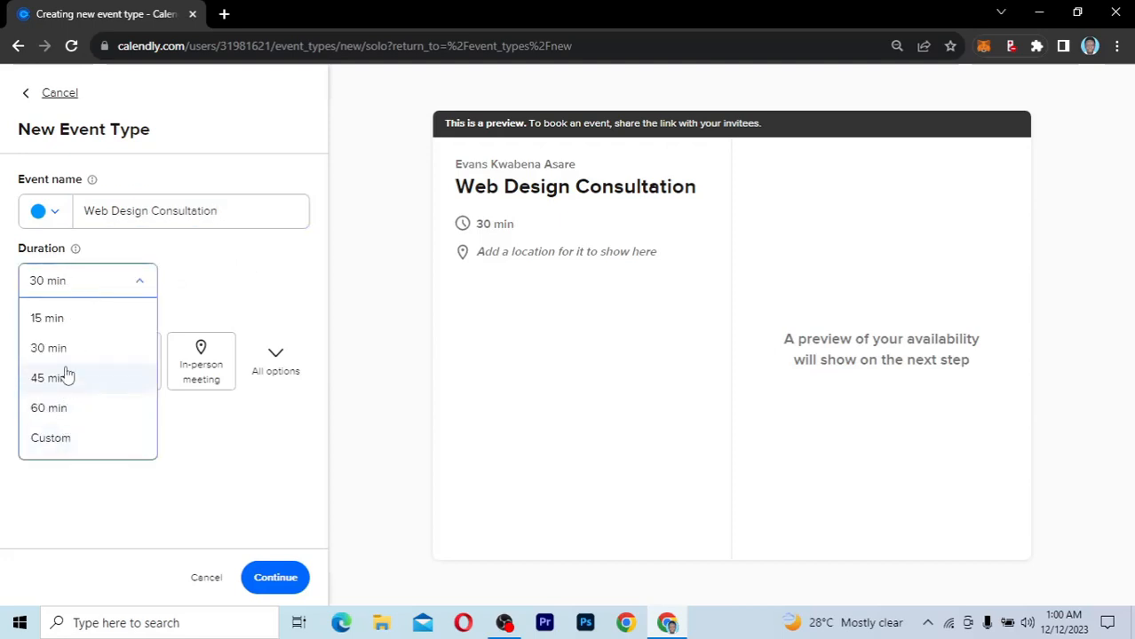
click(60, 281)
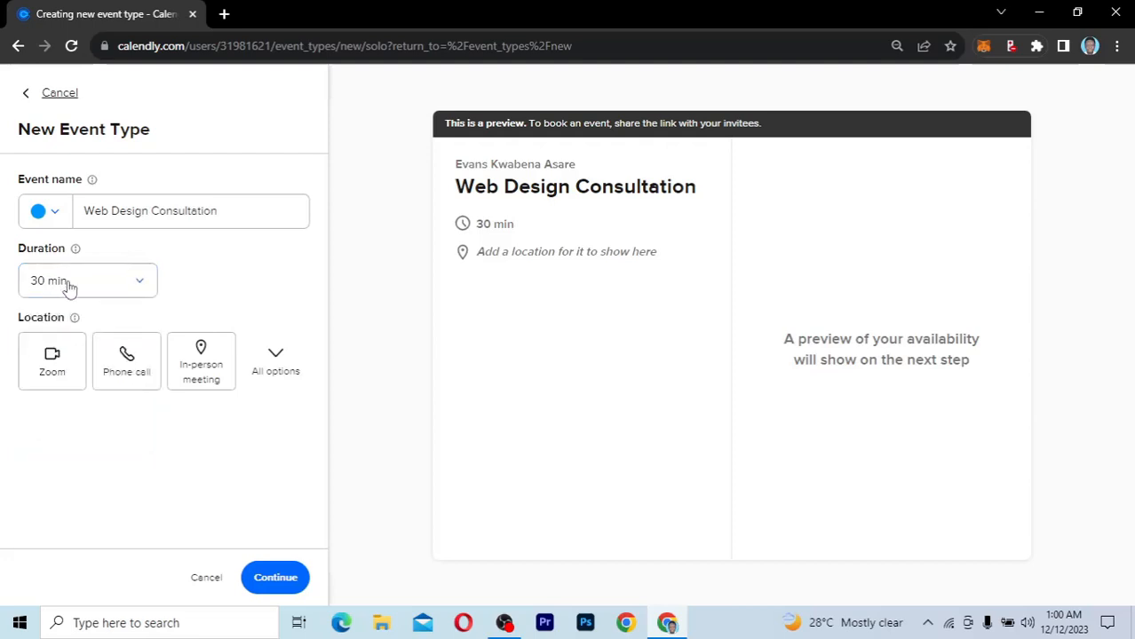
- Choose Zoom as the event location, start connecting Zoom from its integration page, and sign in to the Zoom account
click(53, 362)
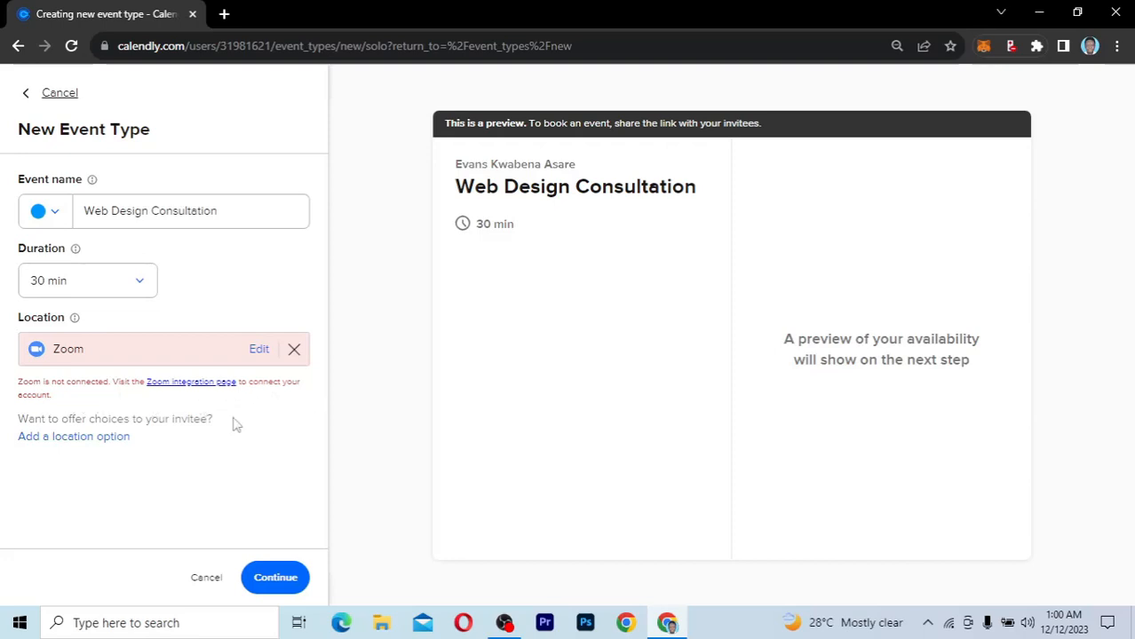
click(200, 383)
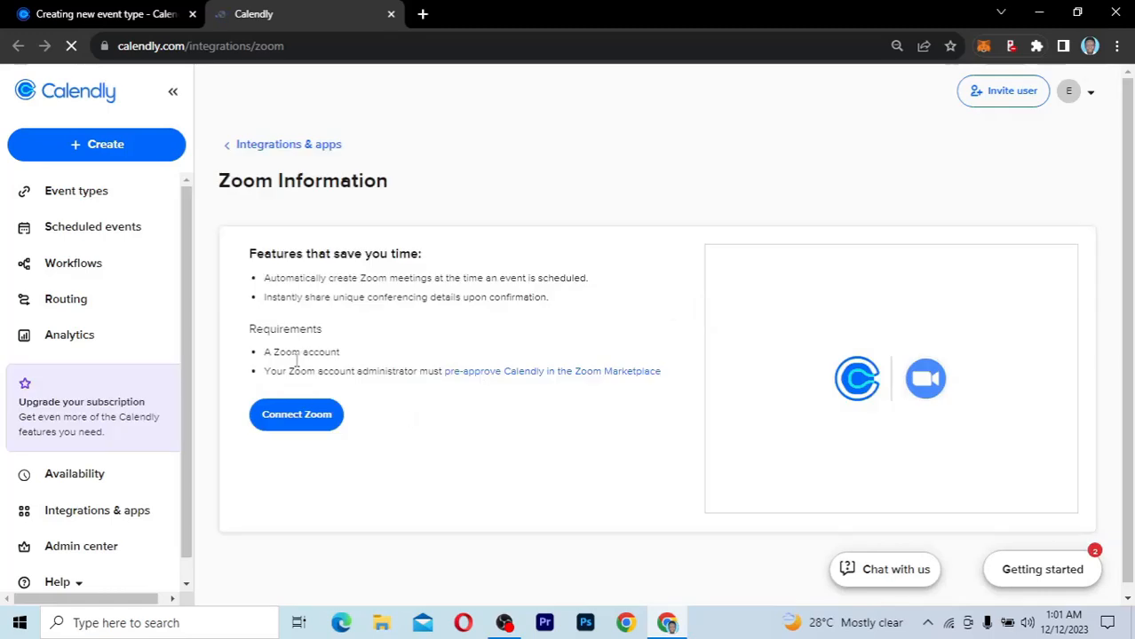
click(306, 420)
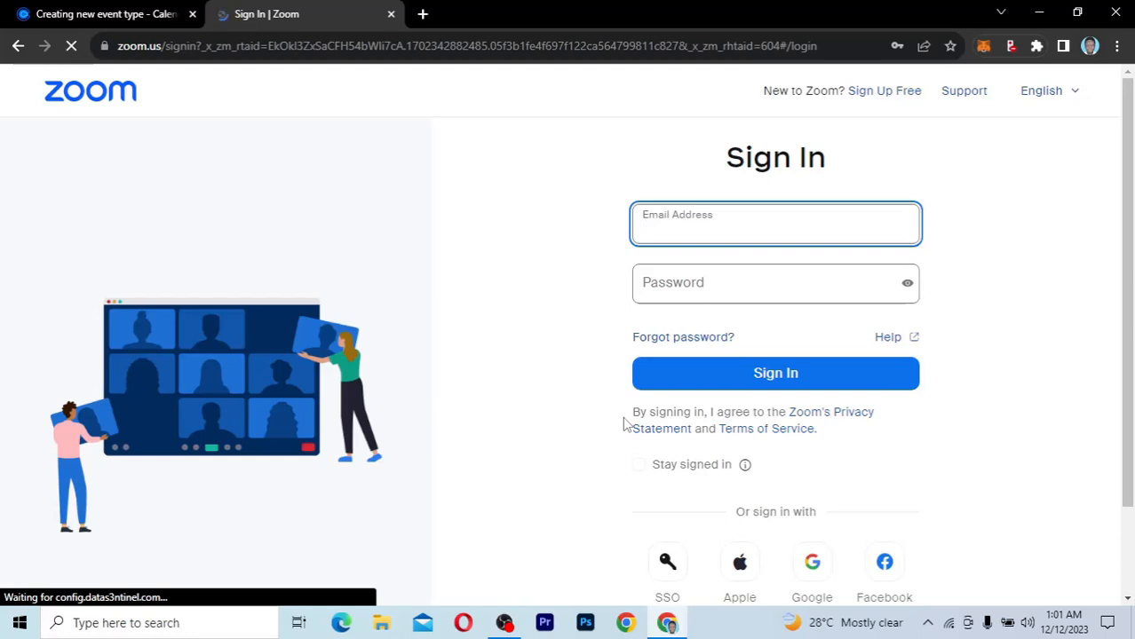
click(795, 383)
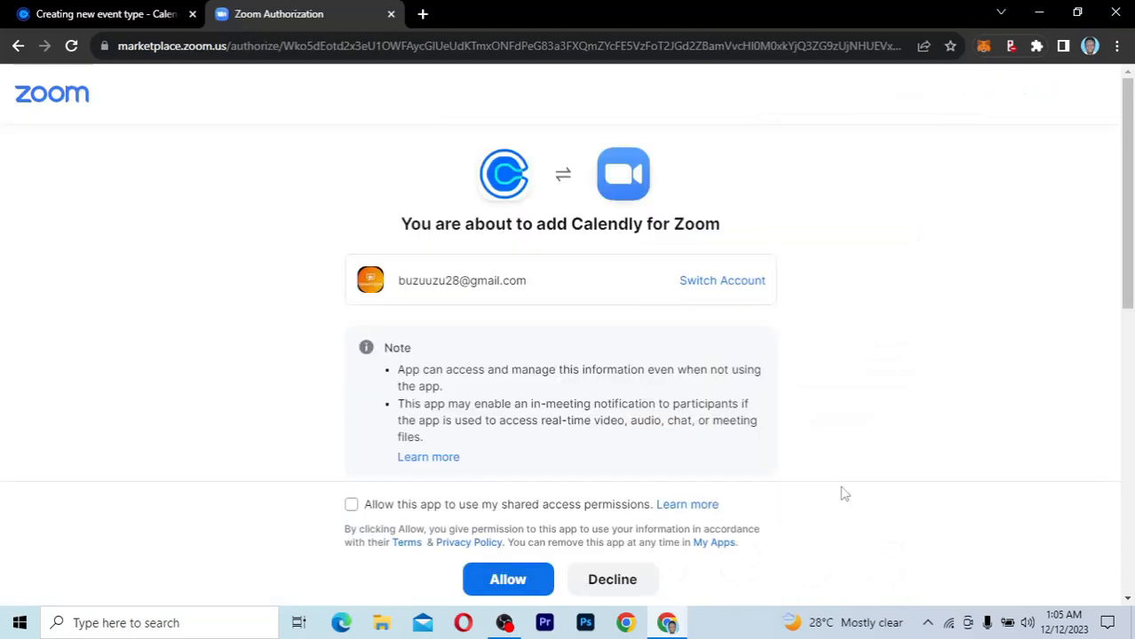
- Authorize Calendly for Zoom, allowing the app to use shared access permissions
scroll(841, 492, down, 2)
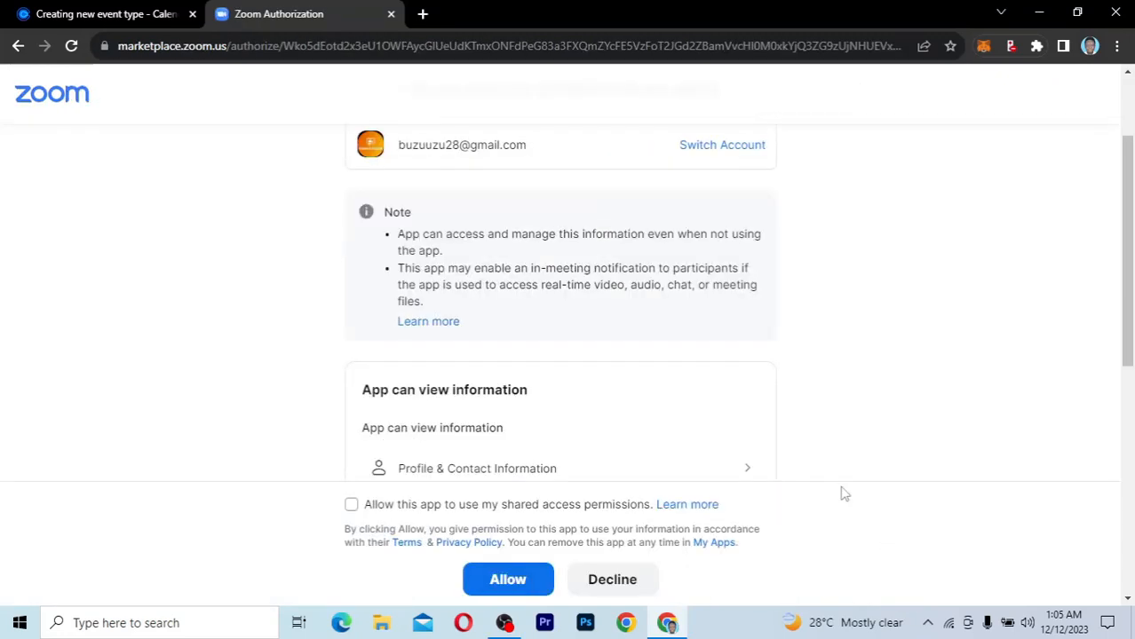
click(351, 504)
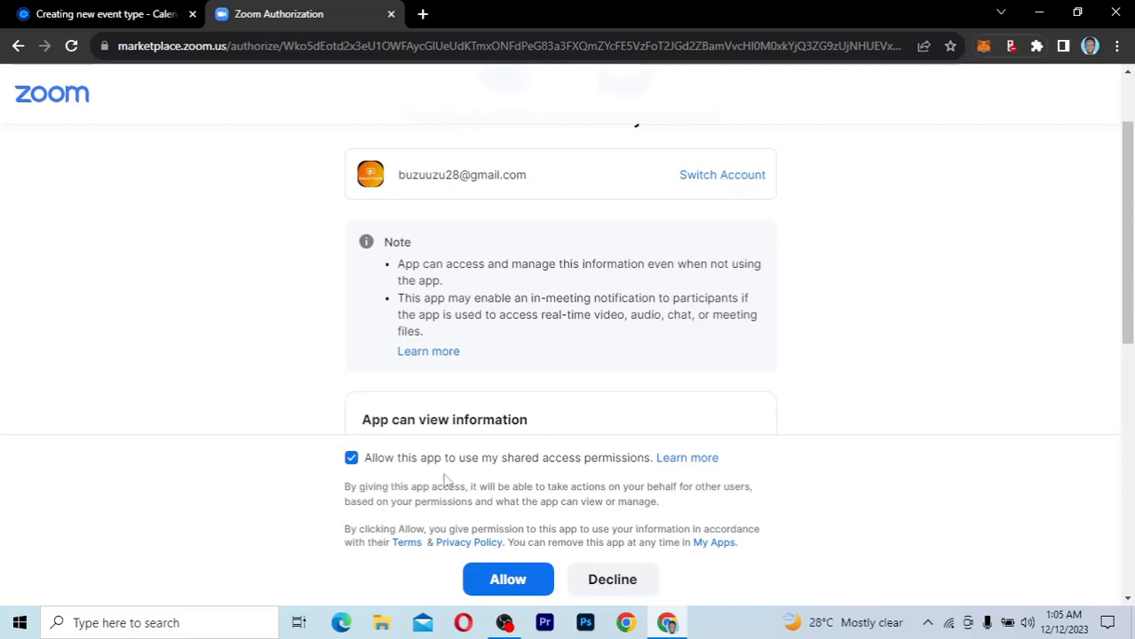
click(524, 583)
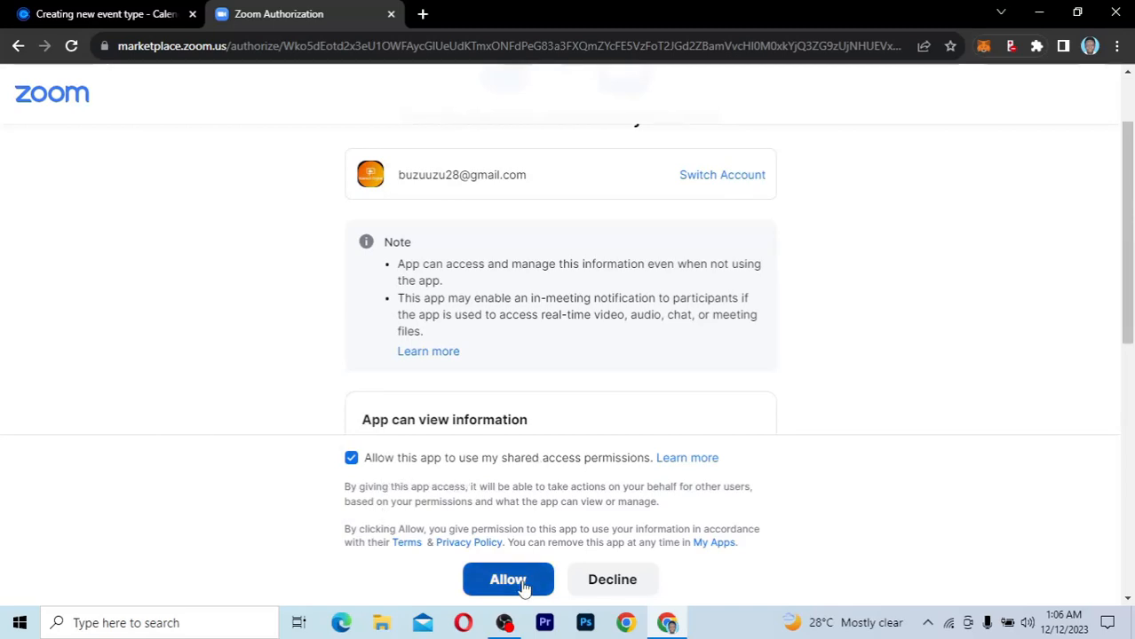
click(523, 583)
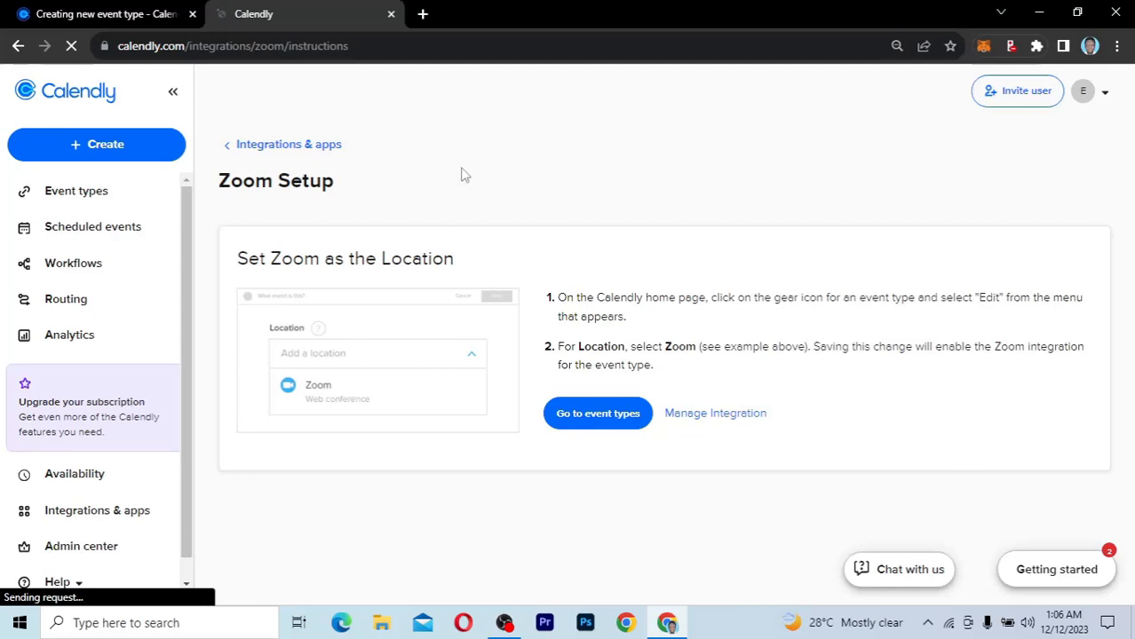
- Return to the new event type form and try to update its location by reselecting Zoom
click(127, 14)
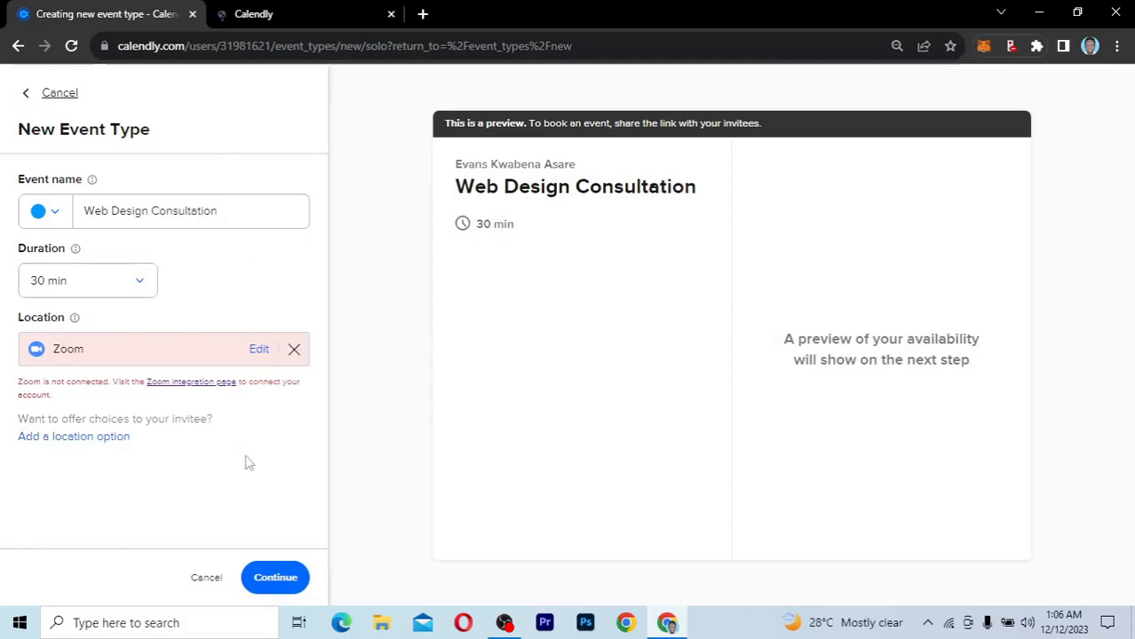
click(259, 350)
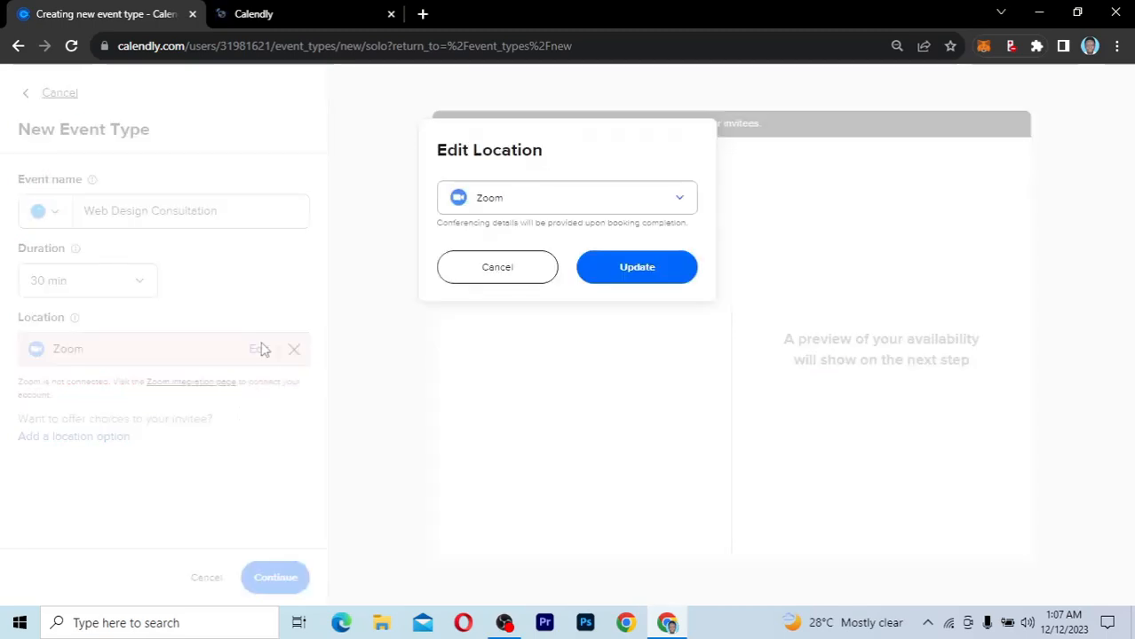
click(578, 207)
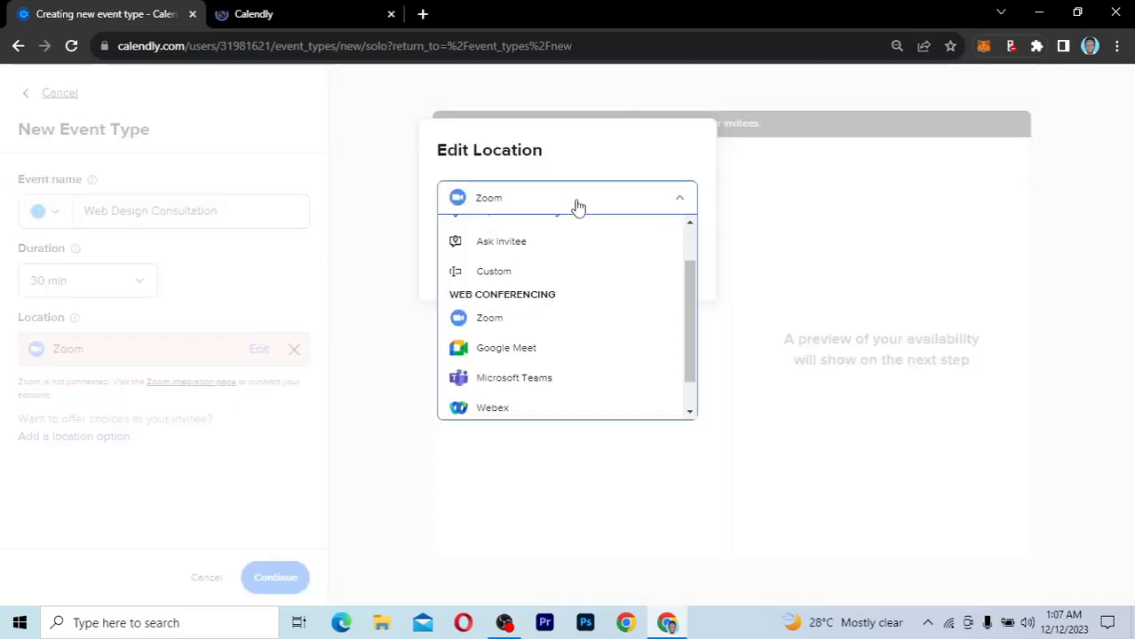
click(490, 318)
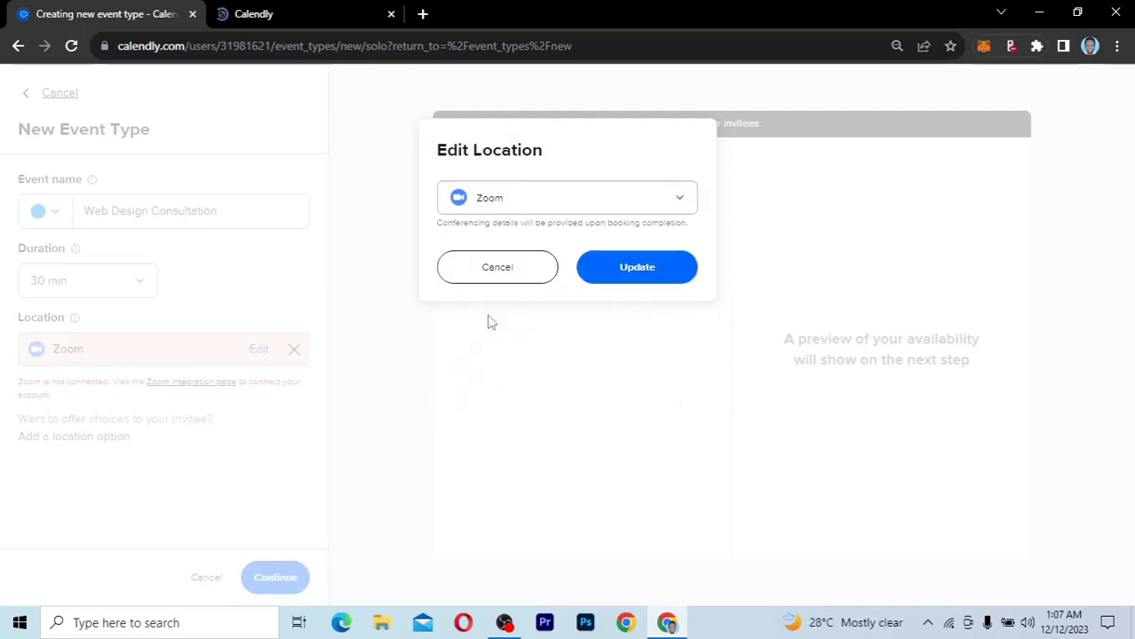
click(639, 269)
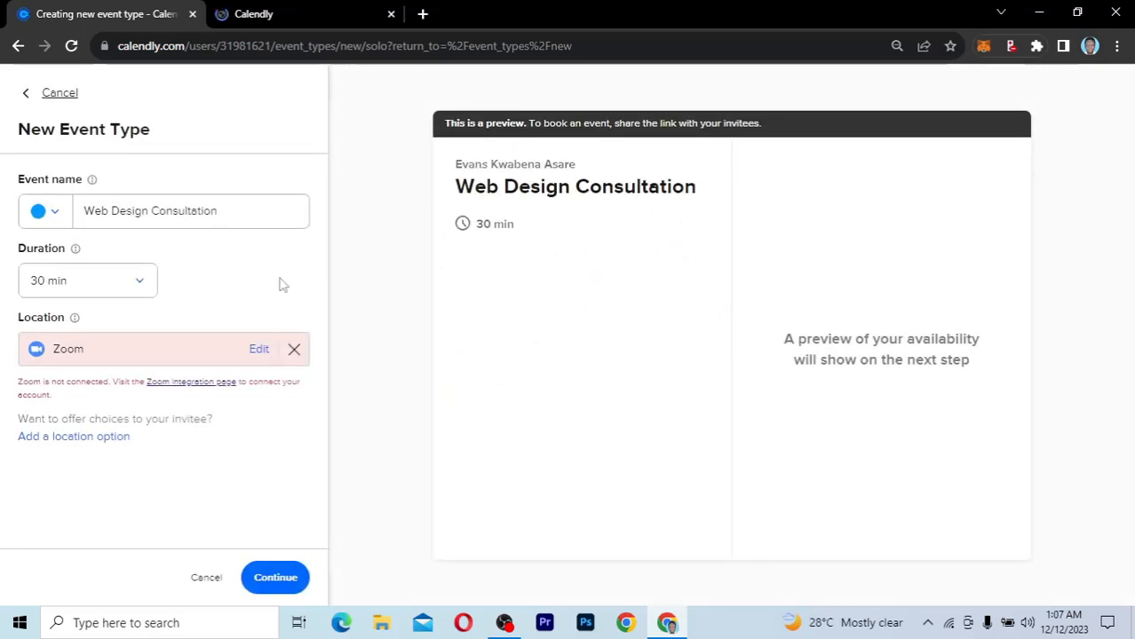
- Reload the new event type form and fill it in with blue color, the name Web Design Consultation and Zoom as location
click(71, 45)
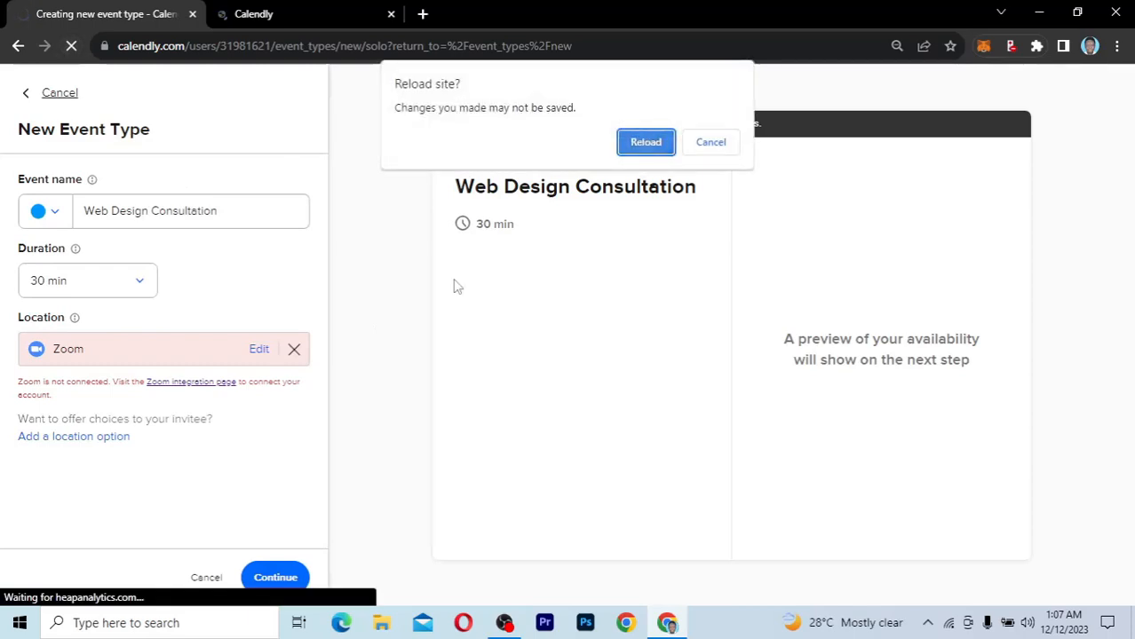
key(Escape)
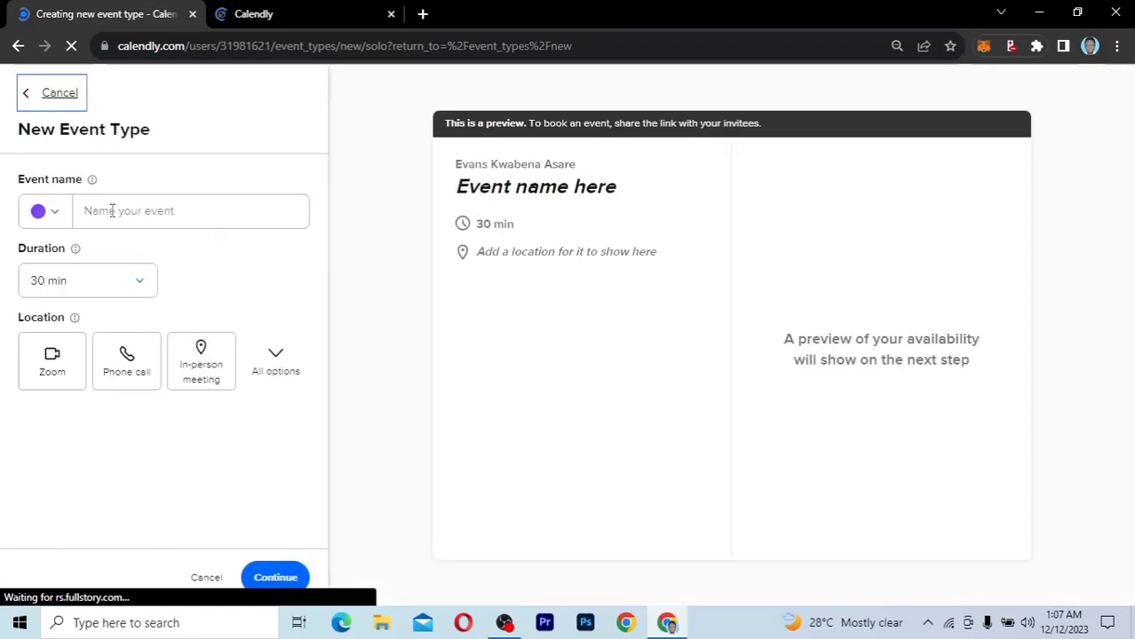
click(55, 212)
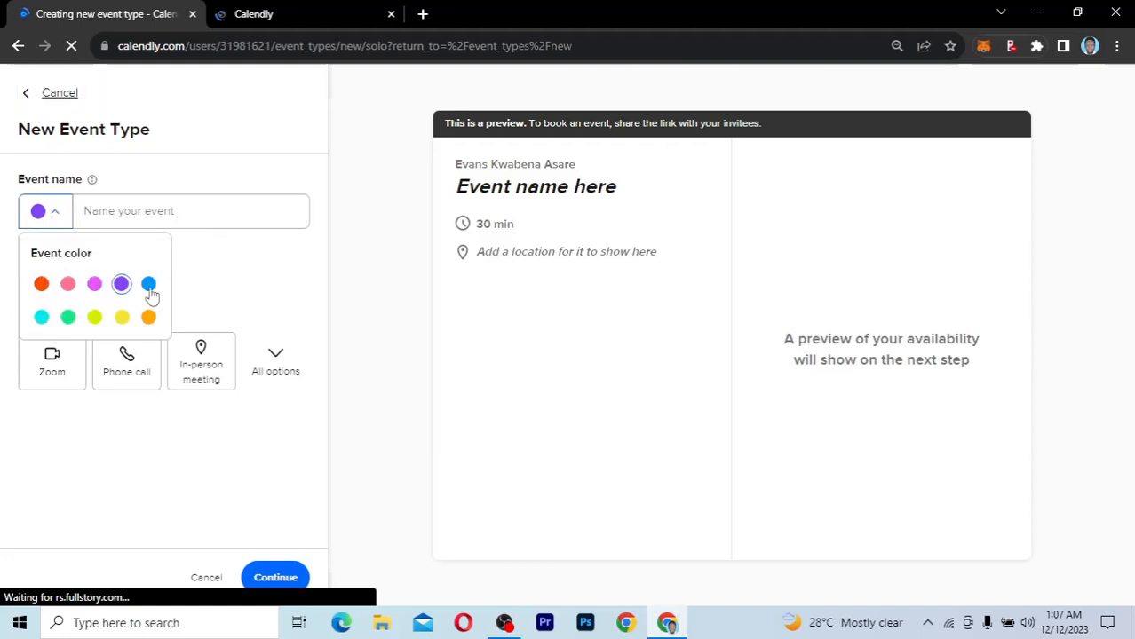
click(148, 285)
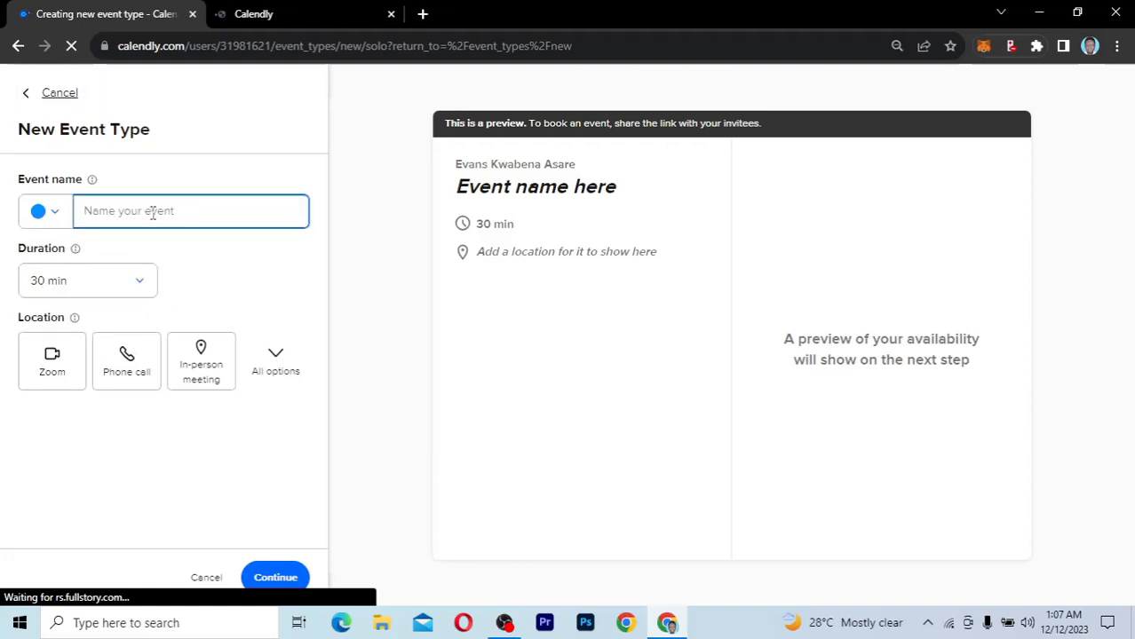
text(Web De)
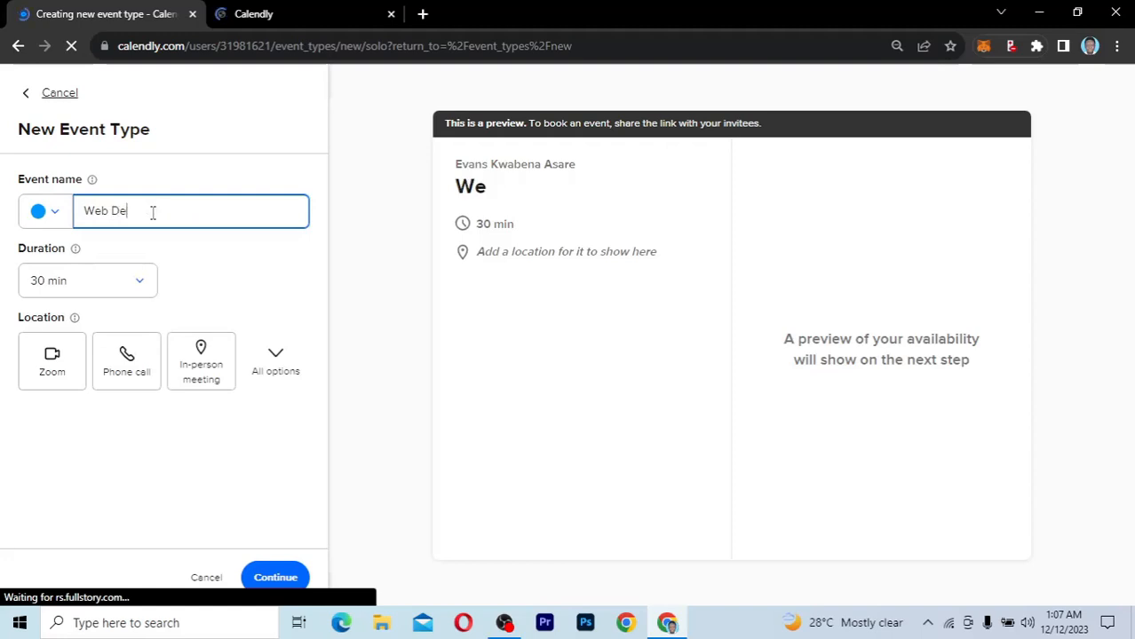
text(sign Consultation)
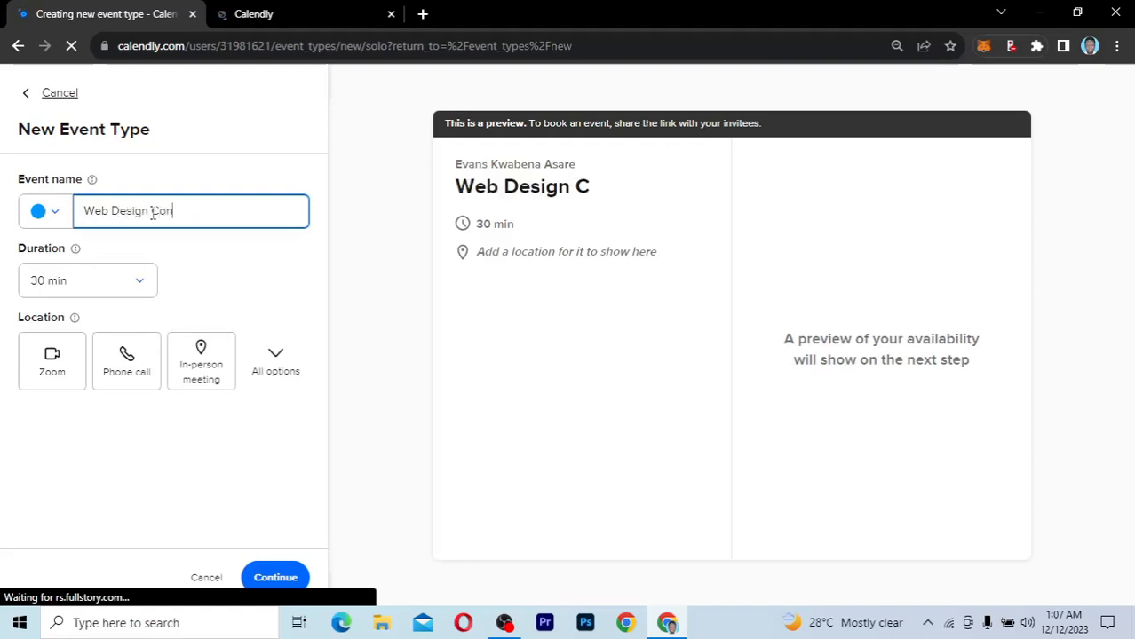
click(55, 364)
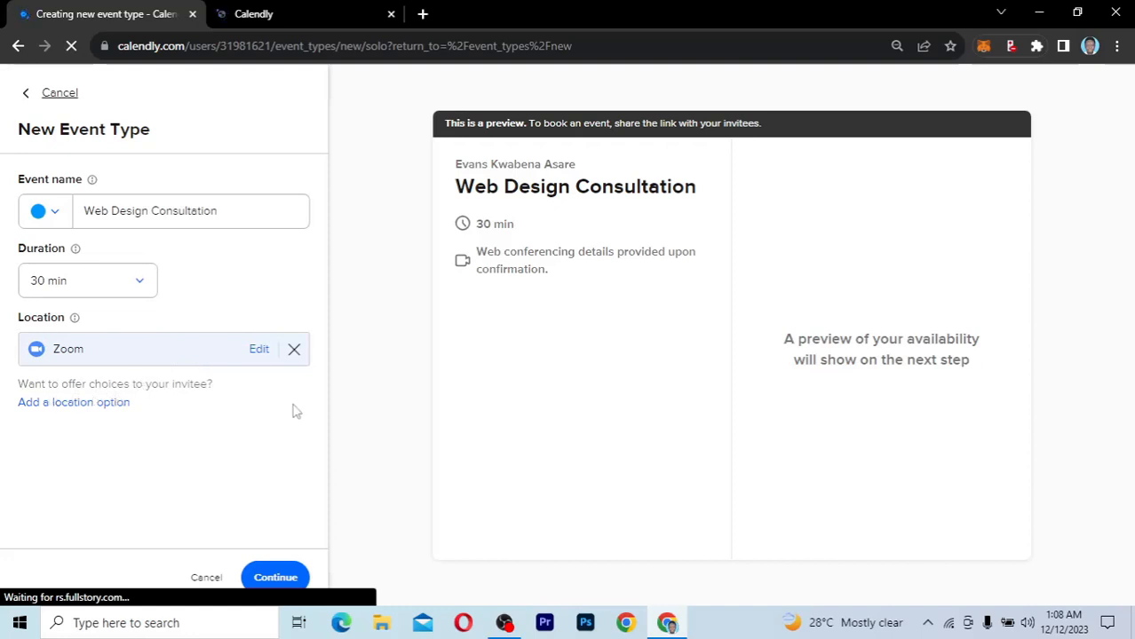
- Review the additional location options that can be offered to invitees without choosing one
click(76, 405)
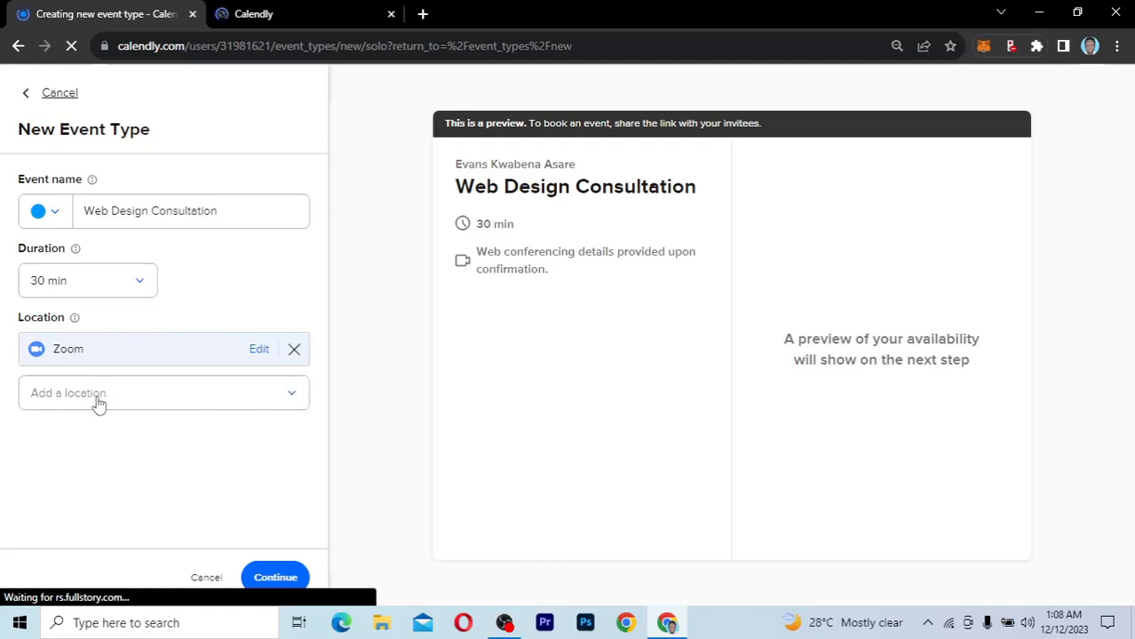
click(108, 399)
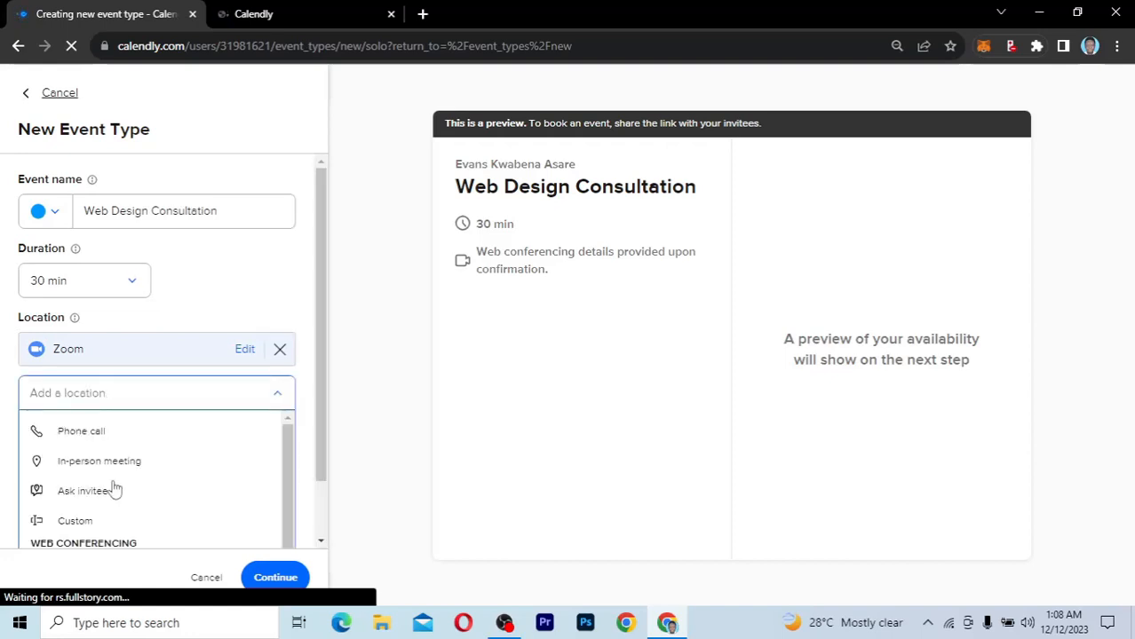
scroll(111, 485, down, 1)
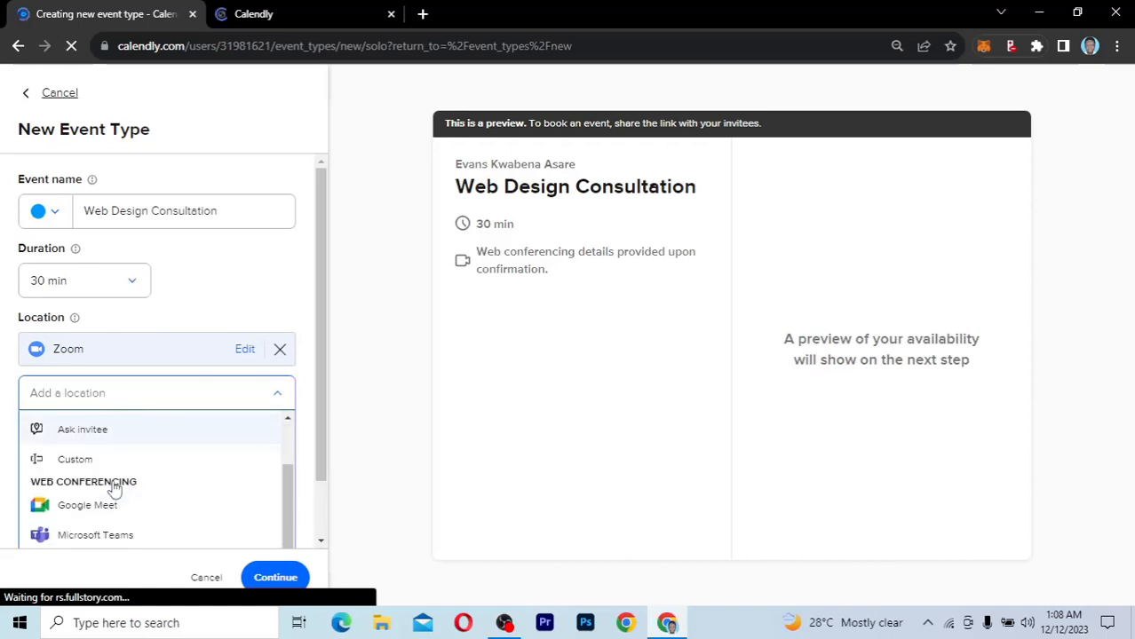
scroll(113, 486, up, 1)
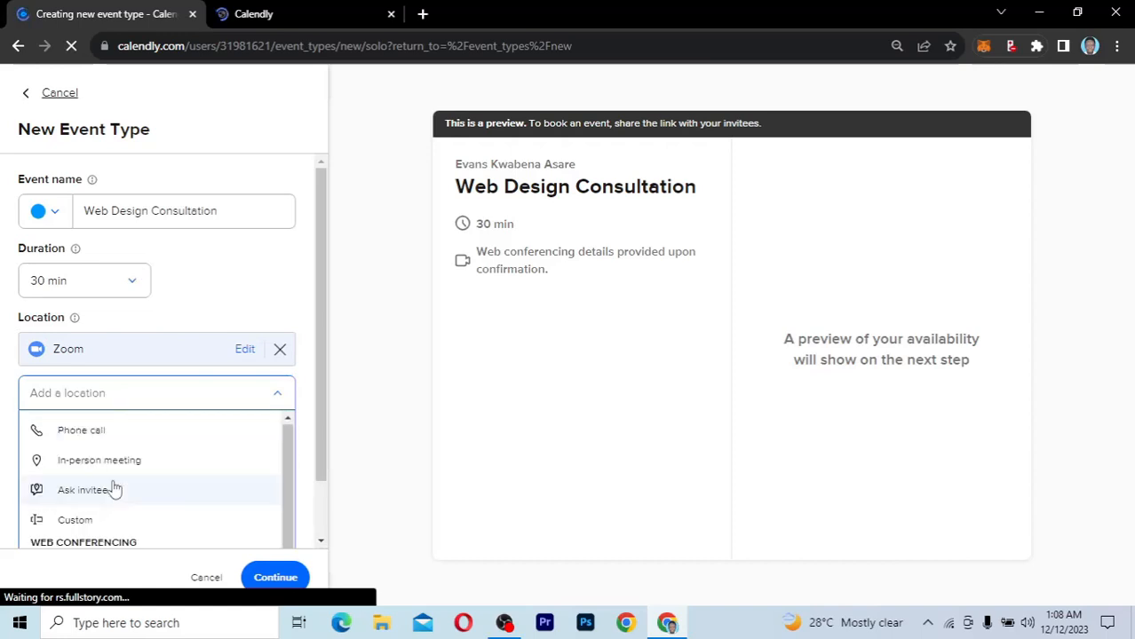
click(298, 331)
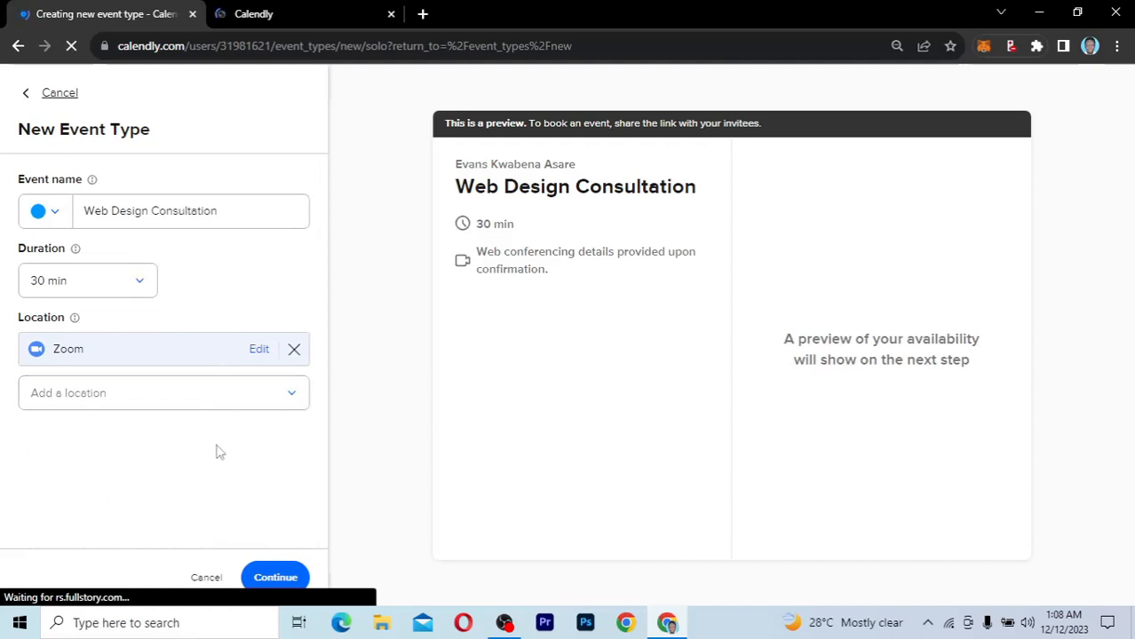
- Create the Web Design Consultation event type, dismiss the ready notice, and open its scheduling settings
click(270, 577)
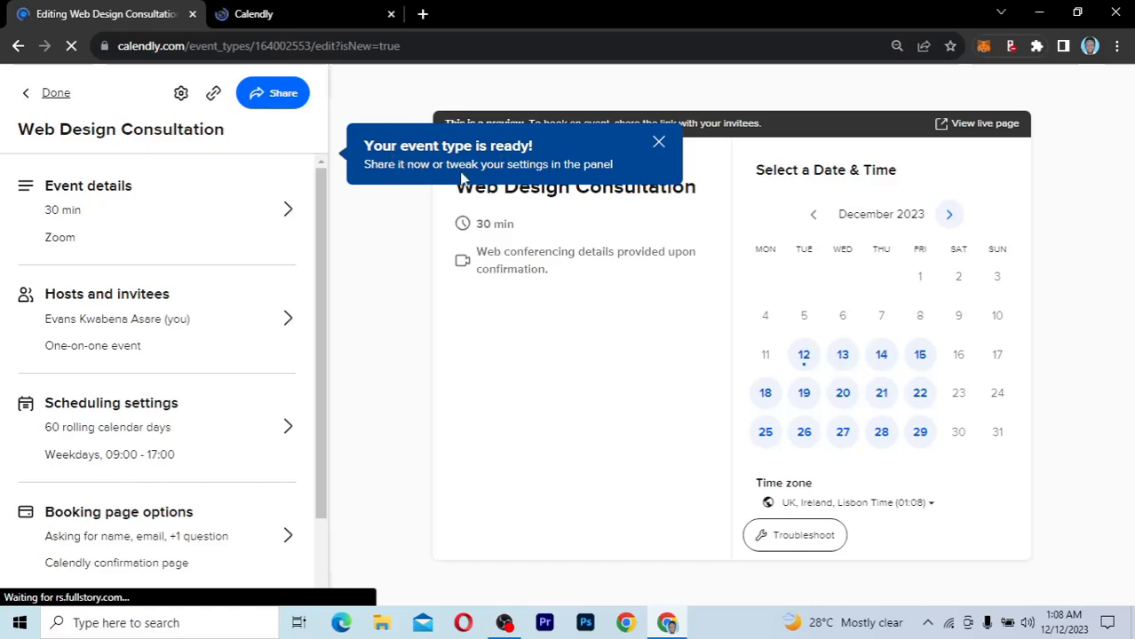
click(659, 146)
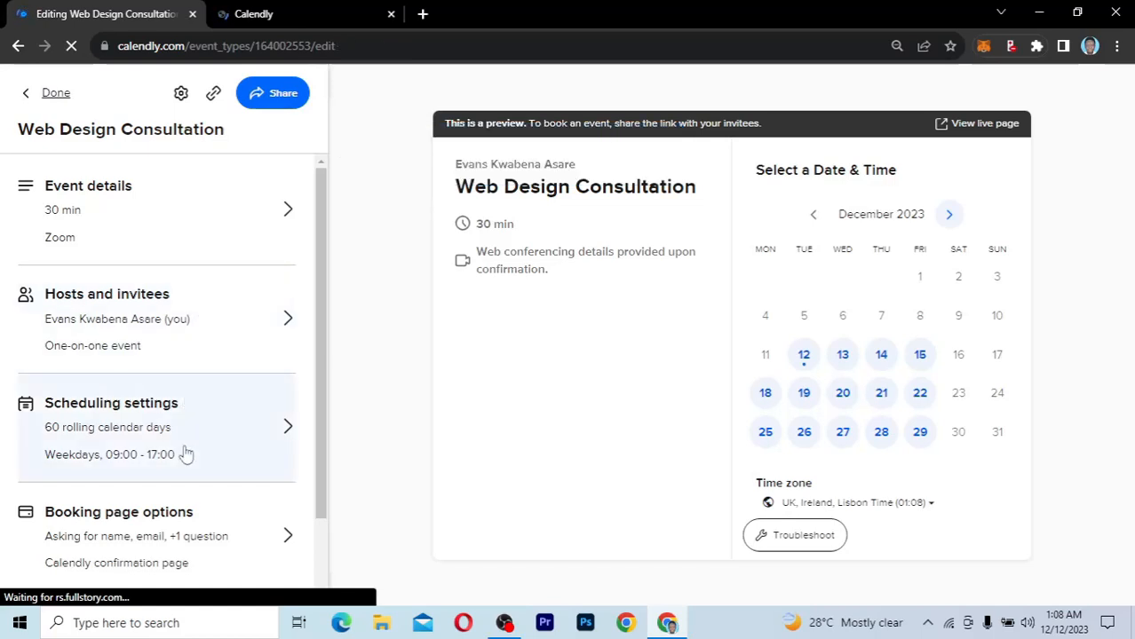
scroll(186, 453, down, 2)
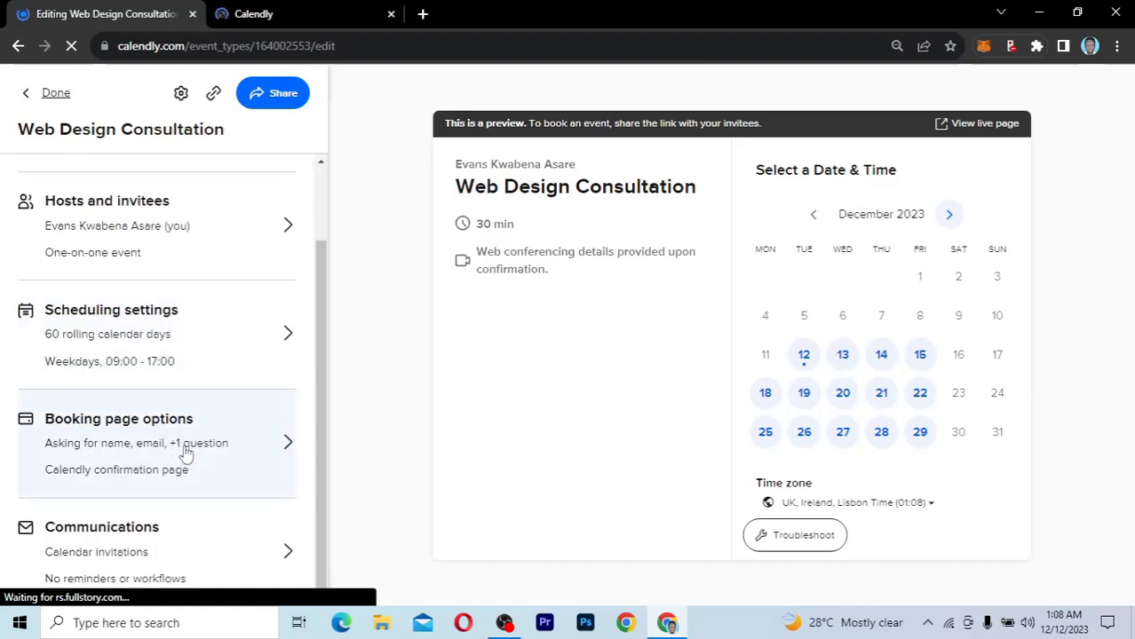
click(152, 333)
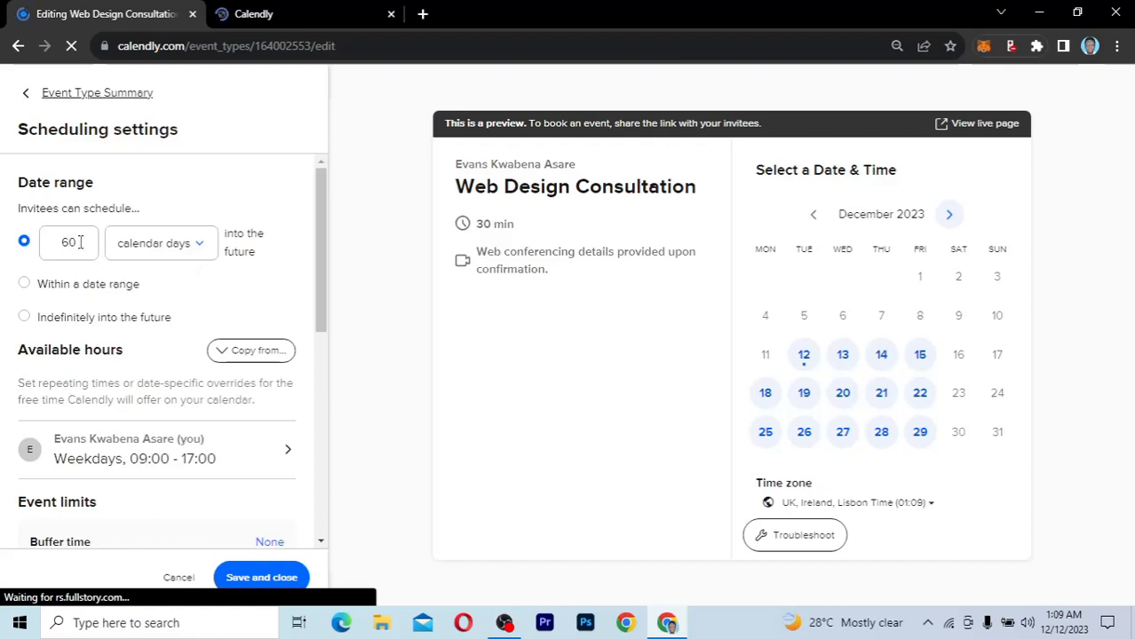
- Set the date range in which invitees can schedule to 30 calendar days into the future
double_click(38, 247)
text(3)
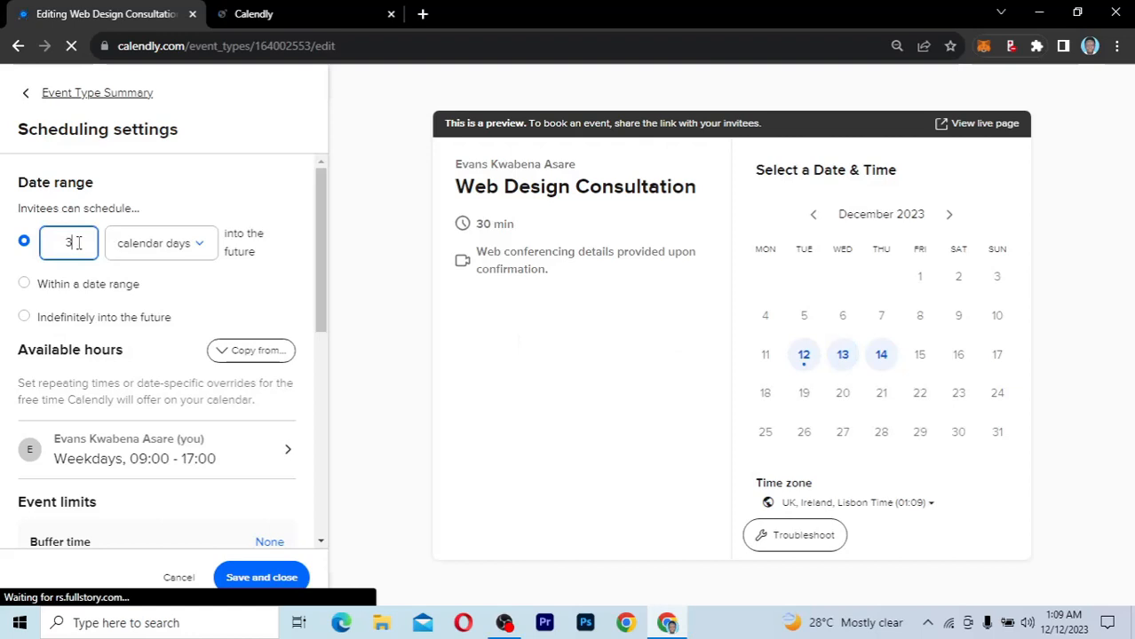
text(0)
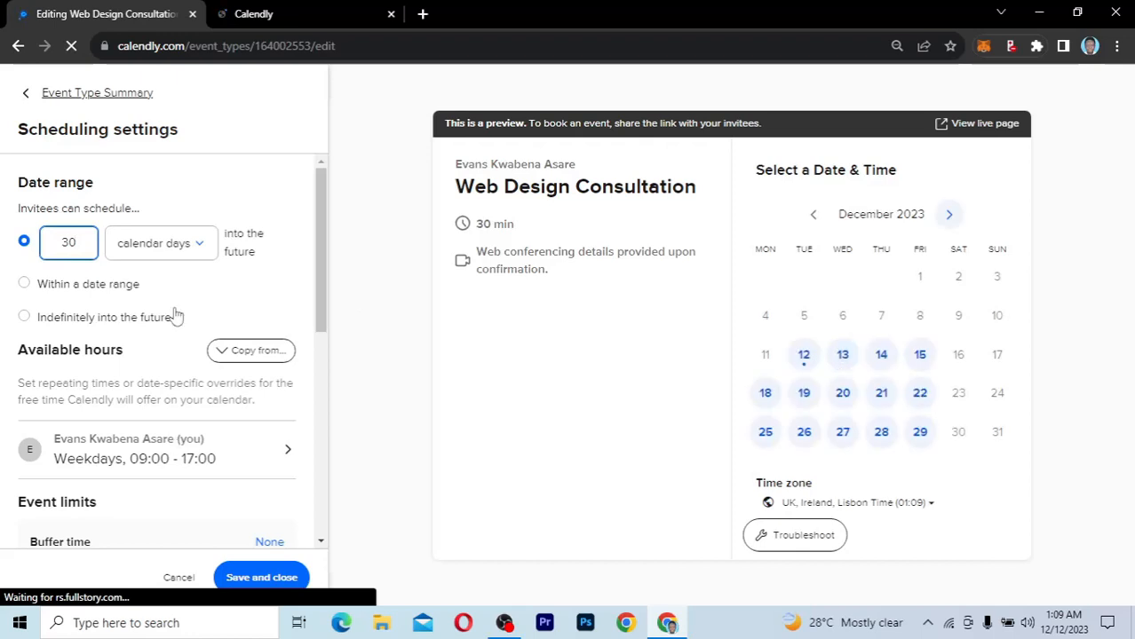
- Customize the weekly available hours for this event type only, making Monday and Tuesday unavailable, and save them
scroll(176, 316, down, 2)
click(235, 295)
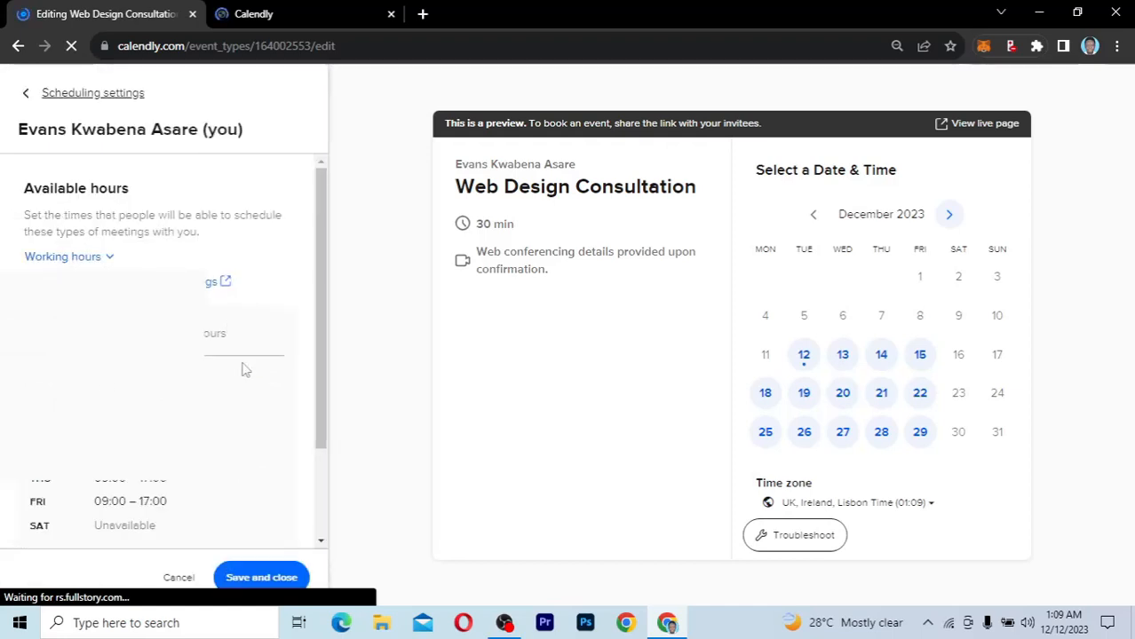
scroll(180, 499, down, 2)
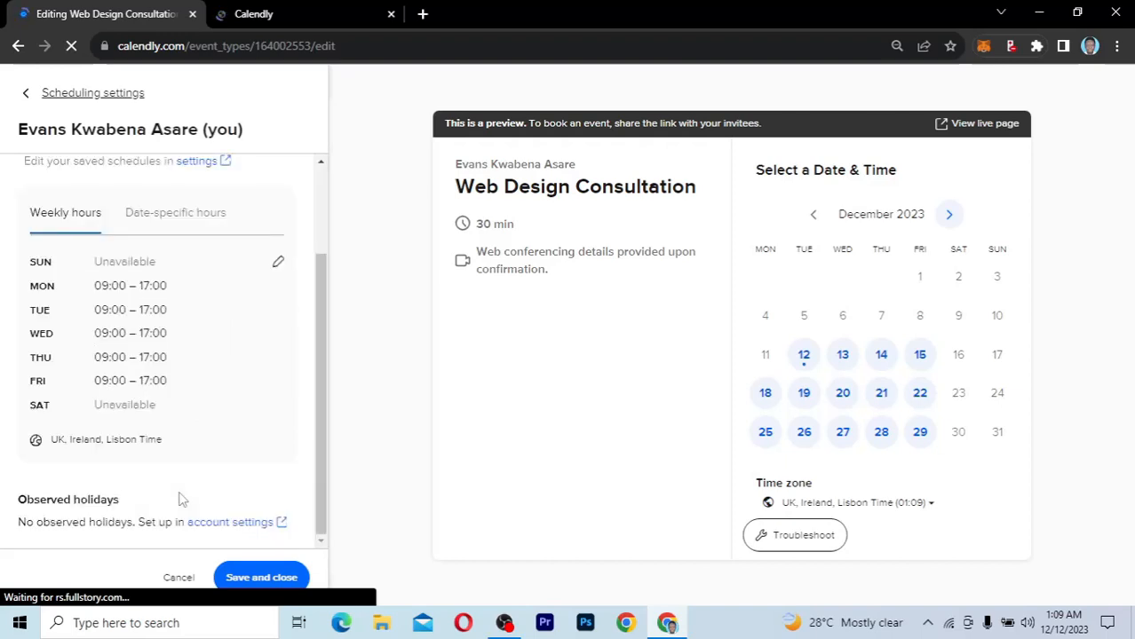
scroll(180, 499, up, 2)
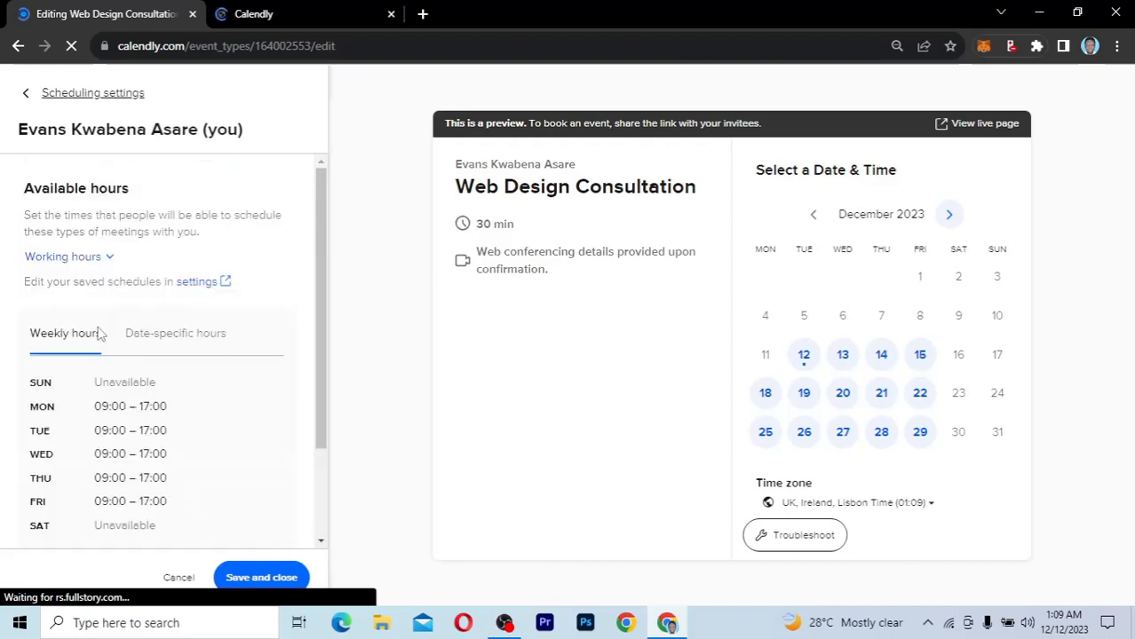
scroll(127, 401, down, 1)
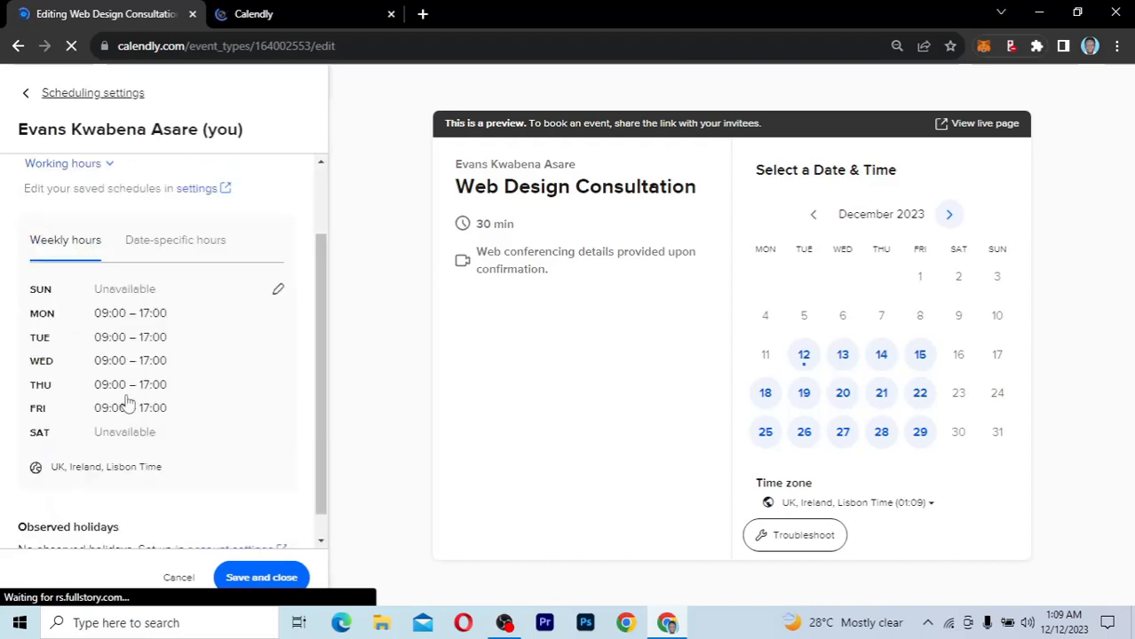
click(278, 293)
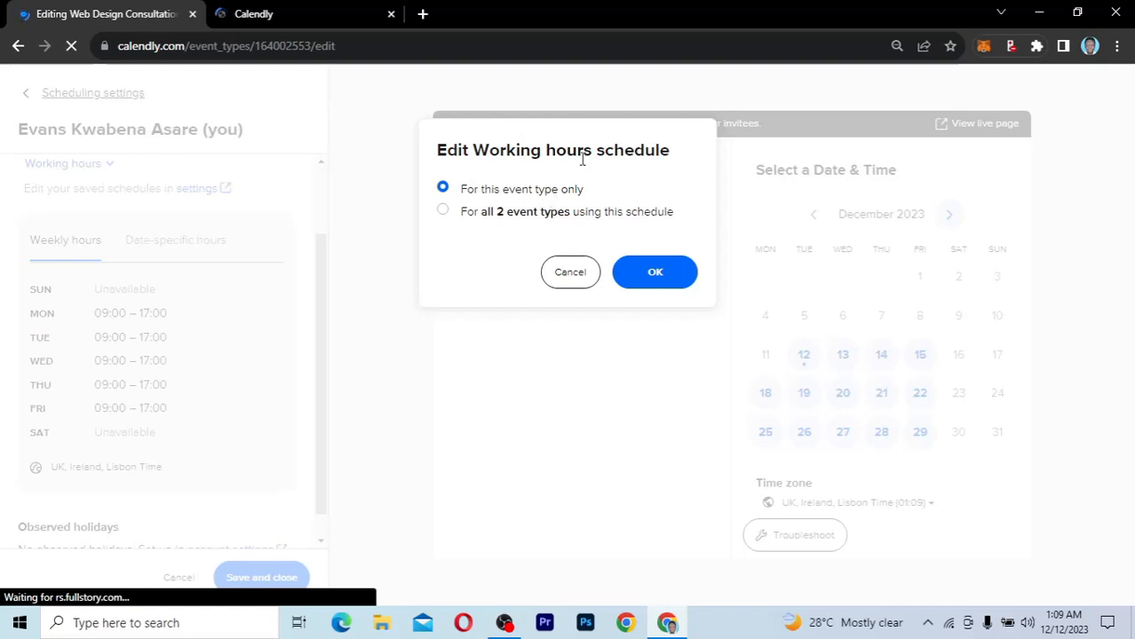
click(655, 272)
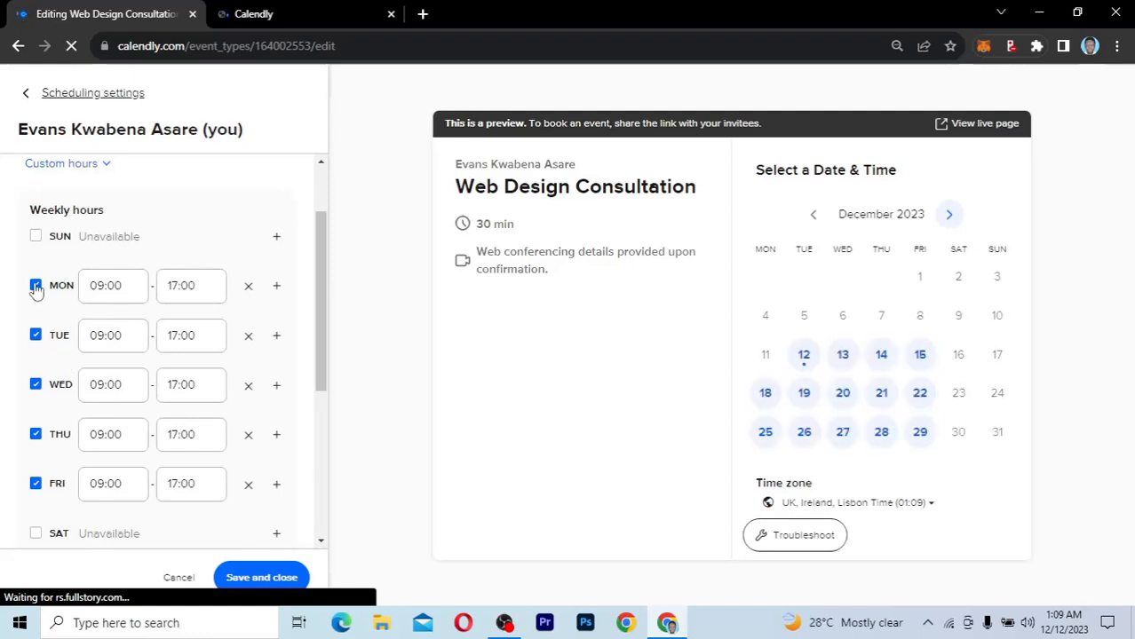
click(36, 338)
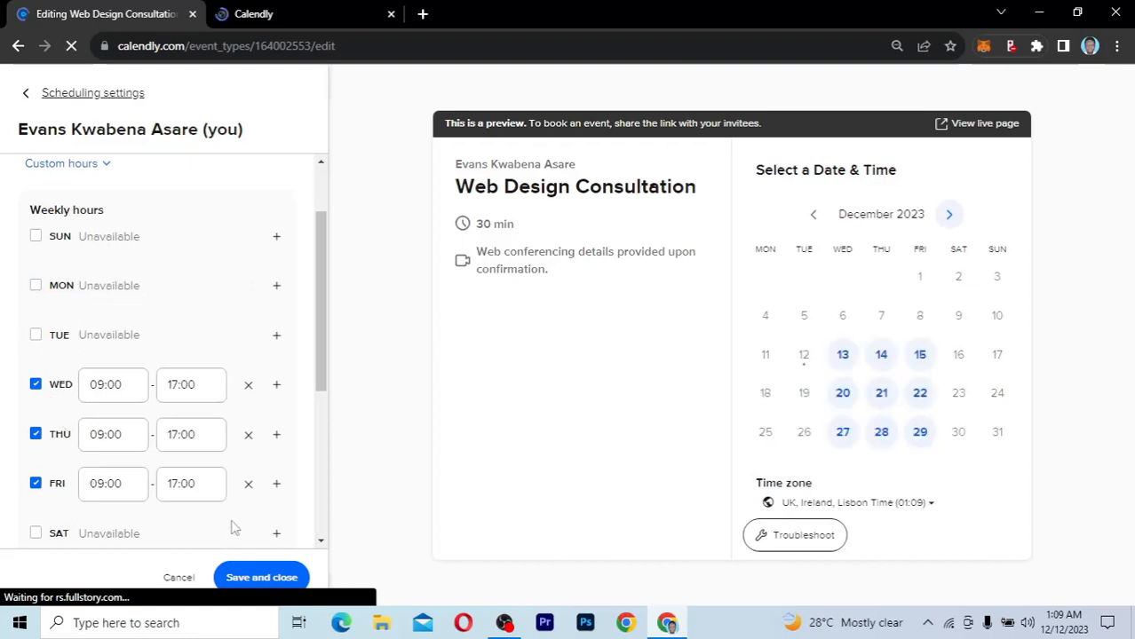
click(251, 579)
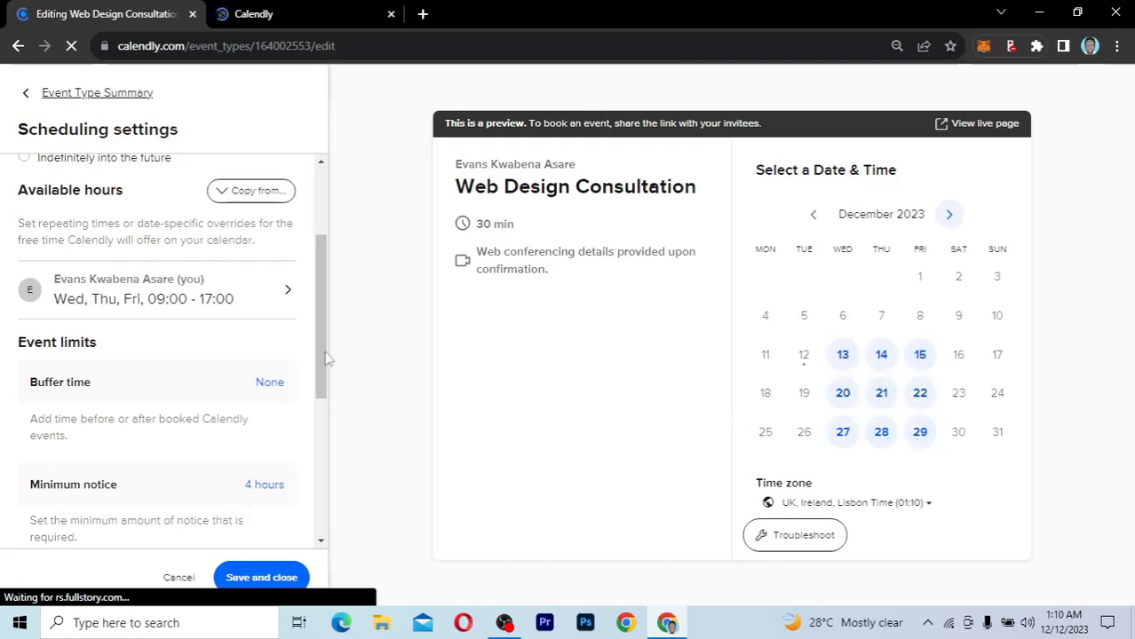
- Review the event limits and additional options, and save the scheduling settings
drag(318, 332, 302, 380)
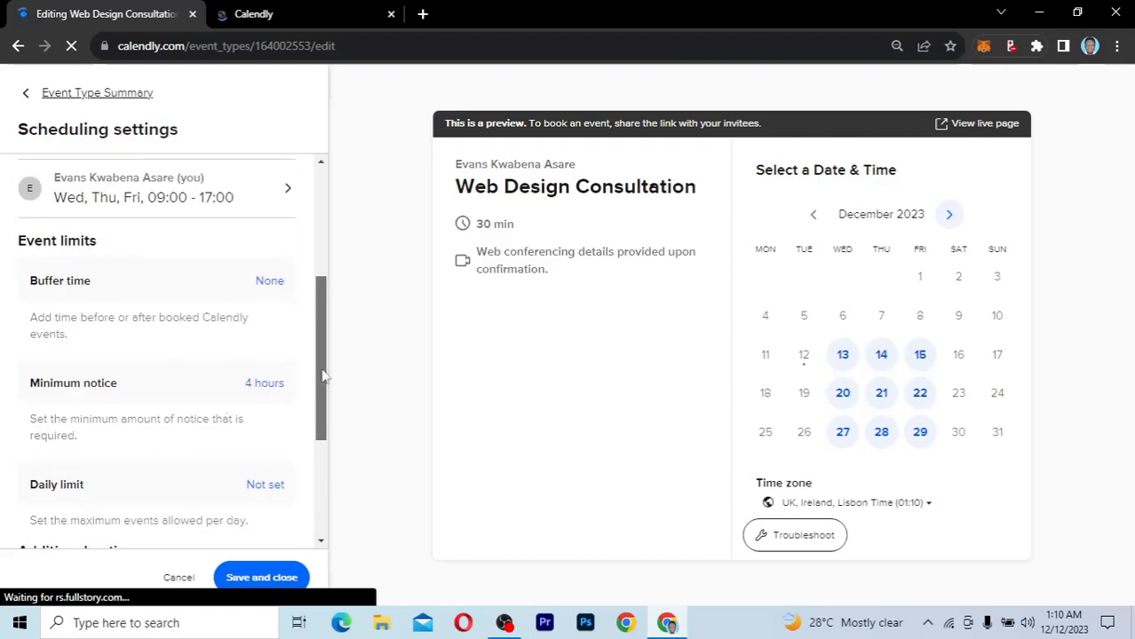
drag(324, 377, 306, 480)
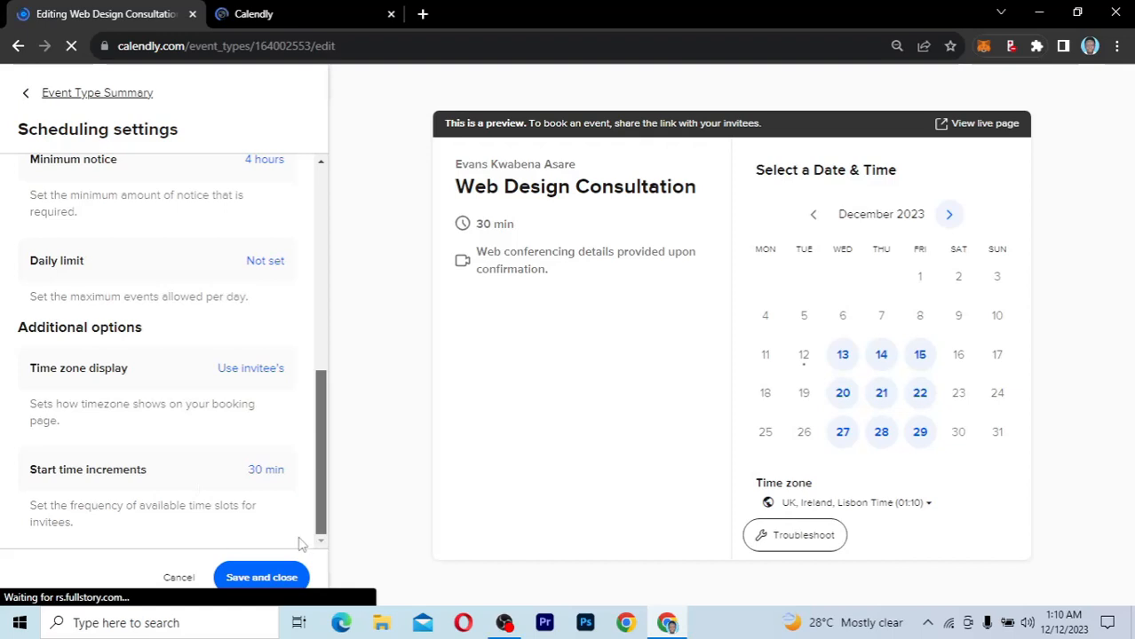
click(264, 577)
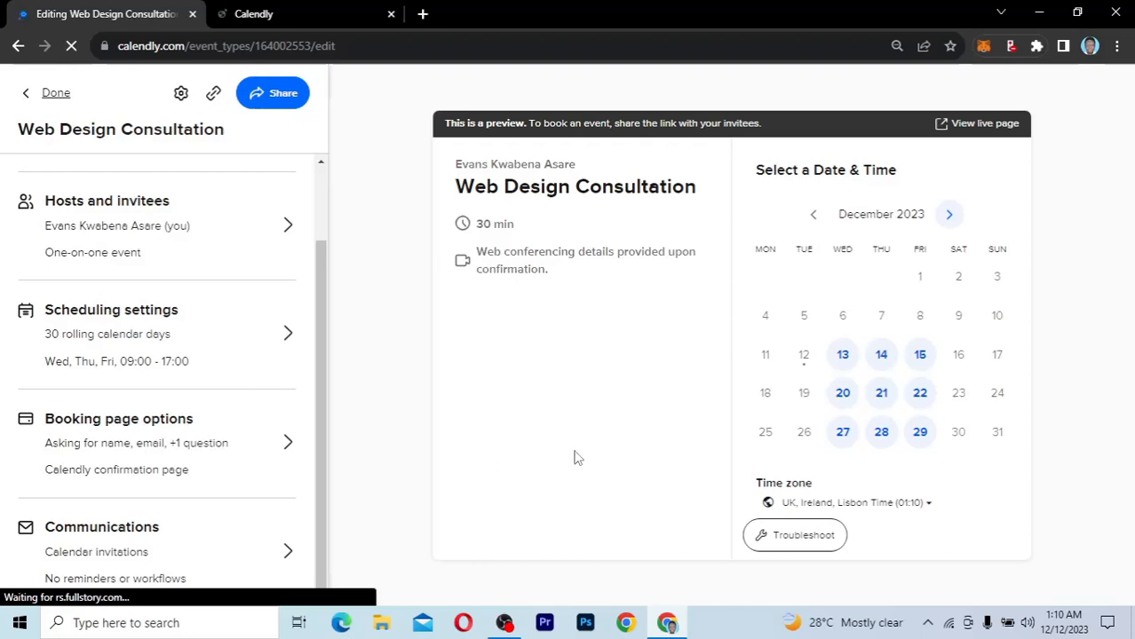
- Shorten the event link in the booking page options to web-design
click(207, 452)
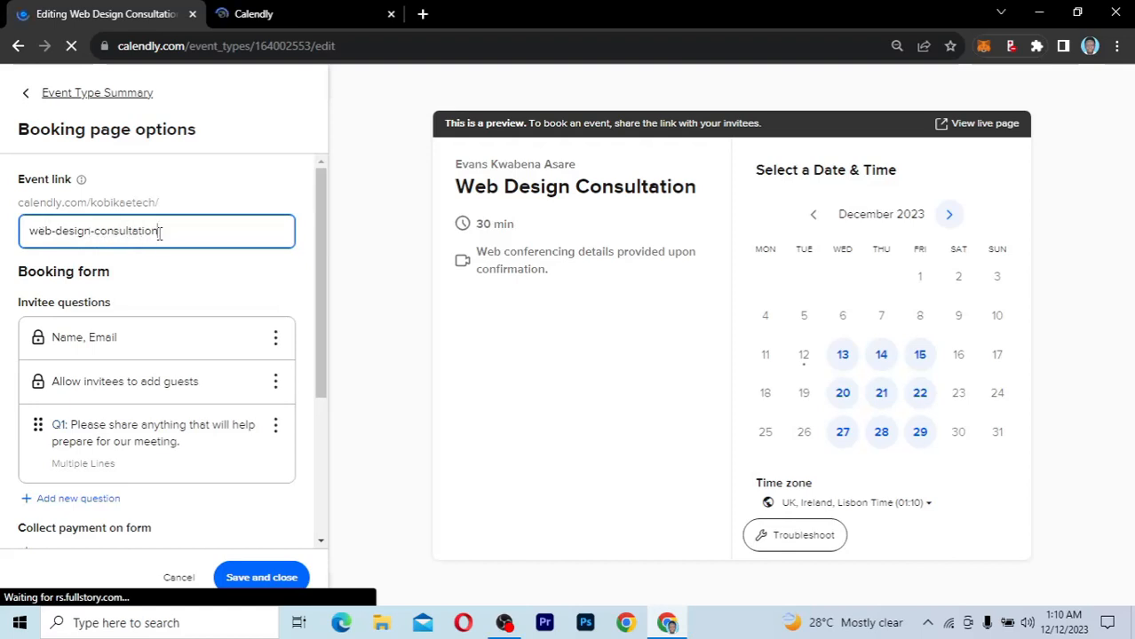
drag(159, 229, 93, 223)
key(BackSpace)
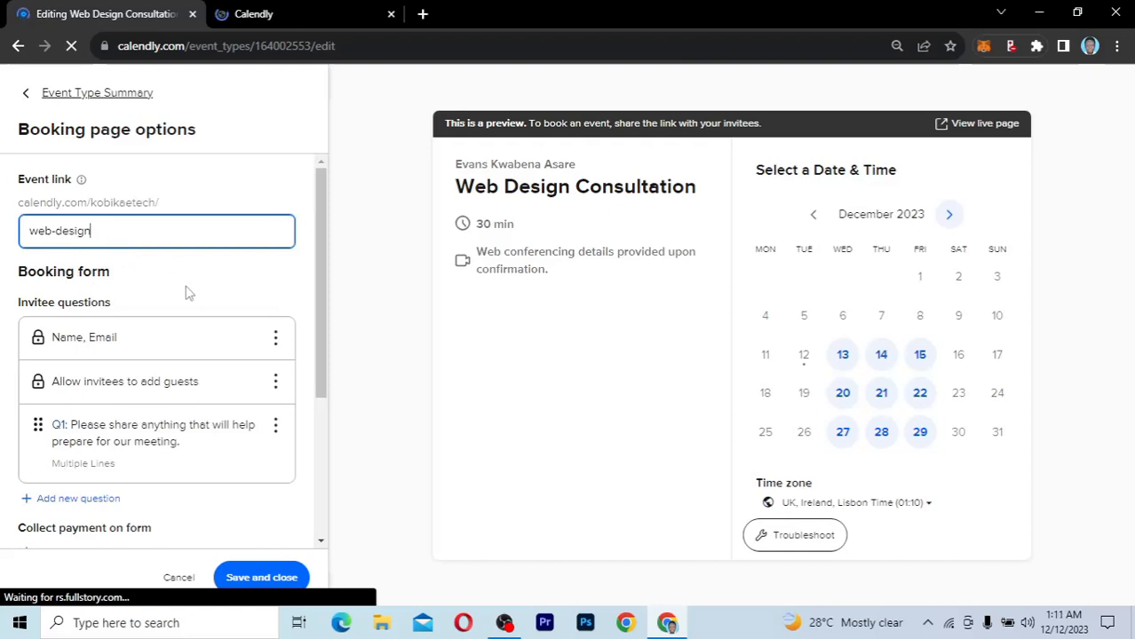
- Review the invitee questions with their available actions, and the payment and confirmation page options
scroll(187, 293, down, 1)
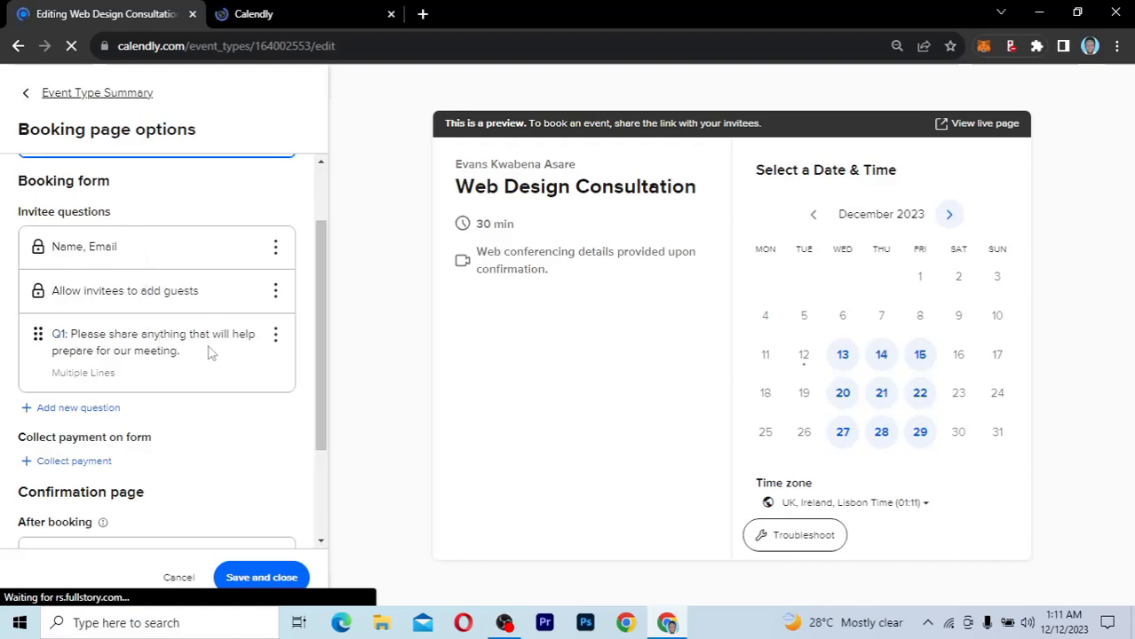
click(276, 338)
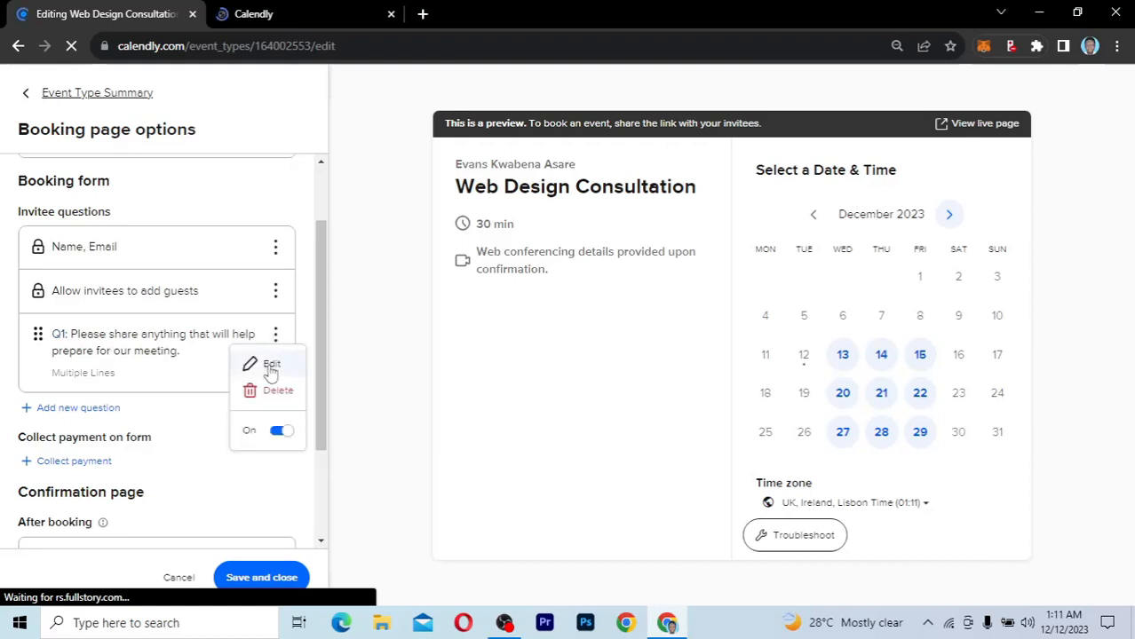
click(277, 249)
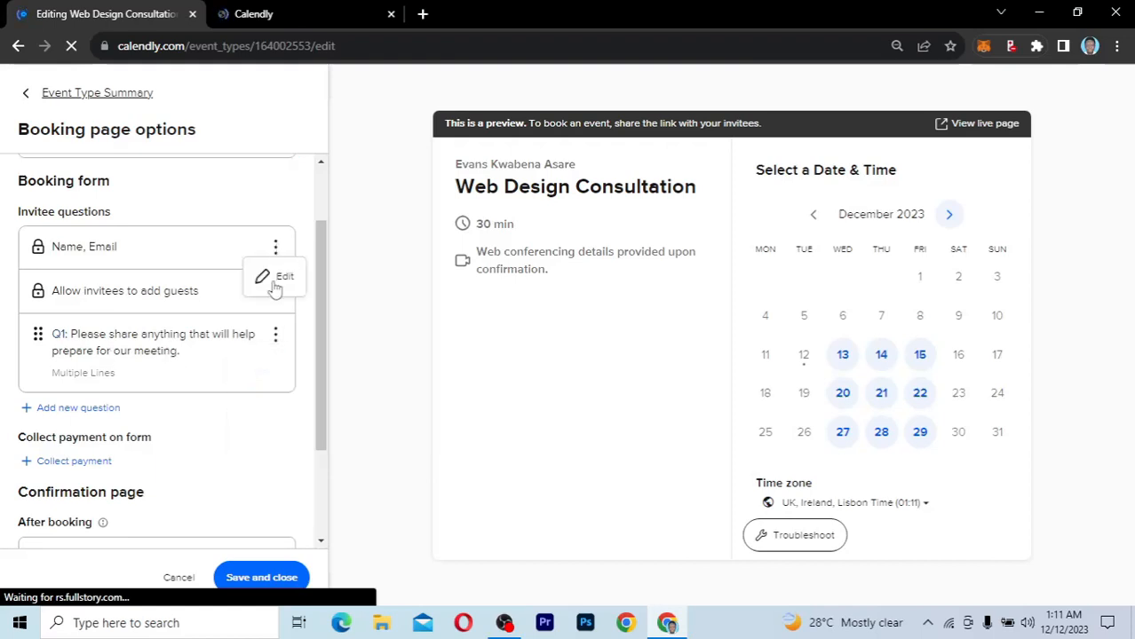
click(280, 436)
scroll(197, 470, down, 1)
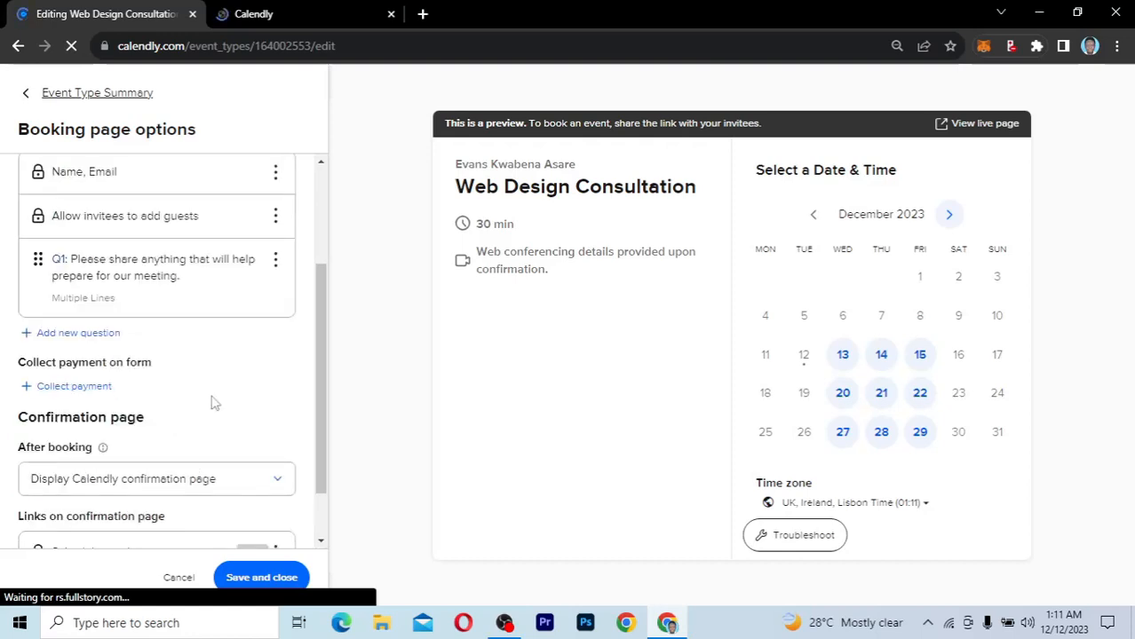
scroll(214, 403, down, 1)
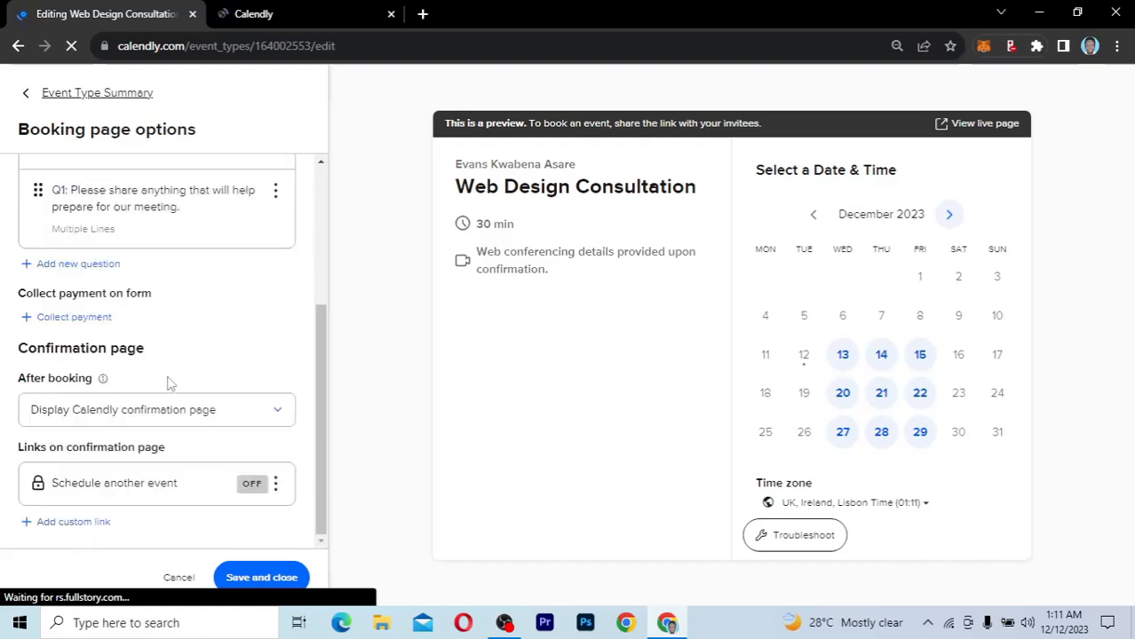
click(54, 320)
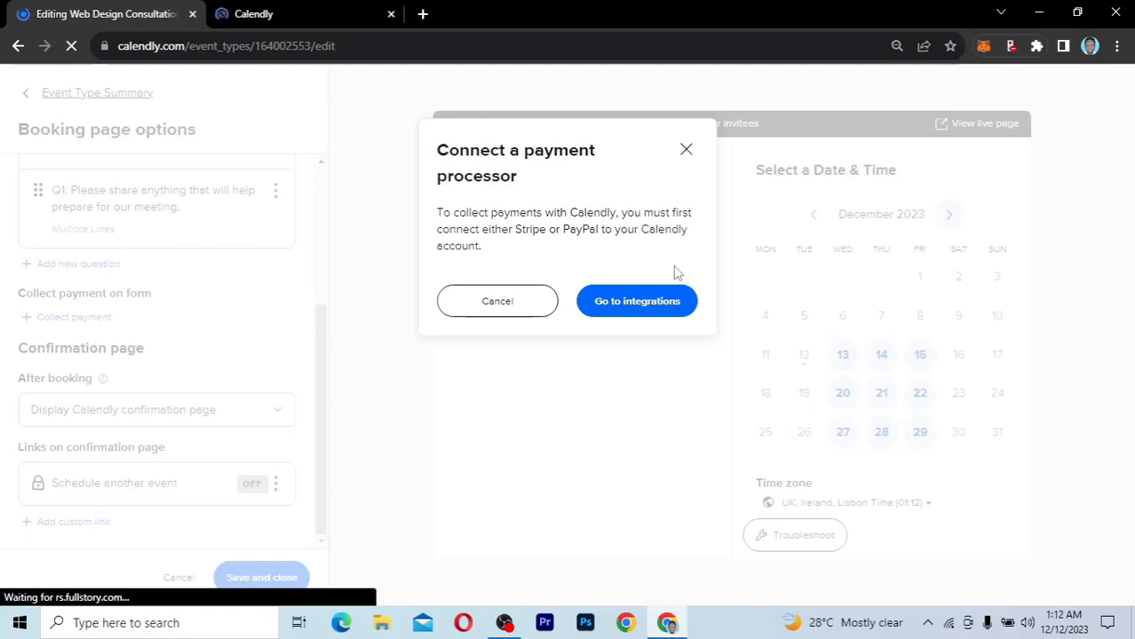
click(645, 301)
click(628, 303)
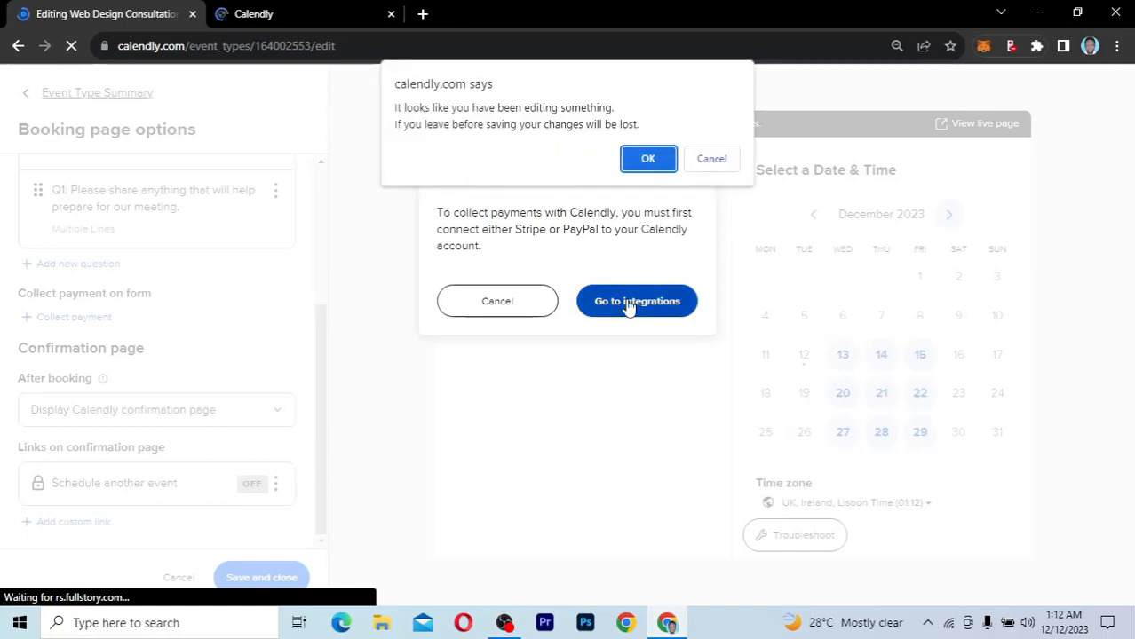
click(712, 161)
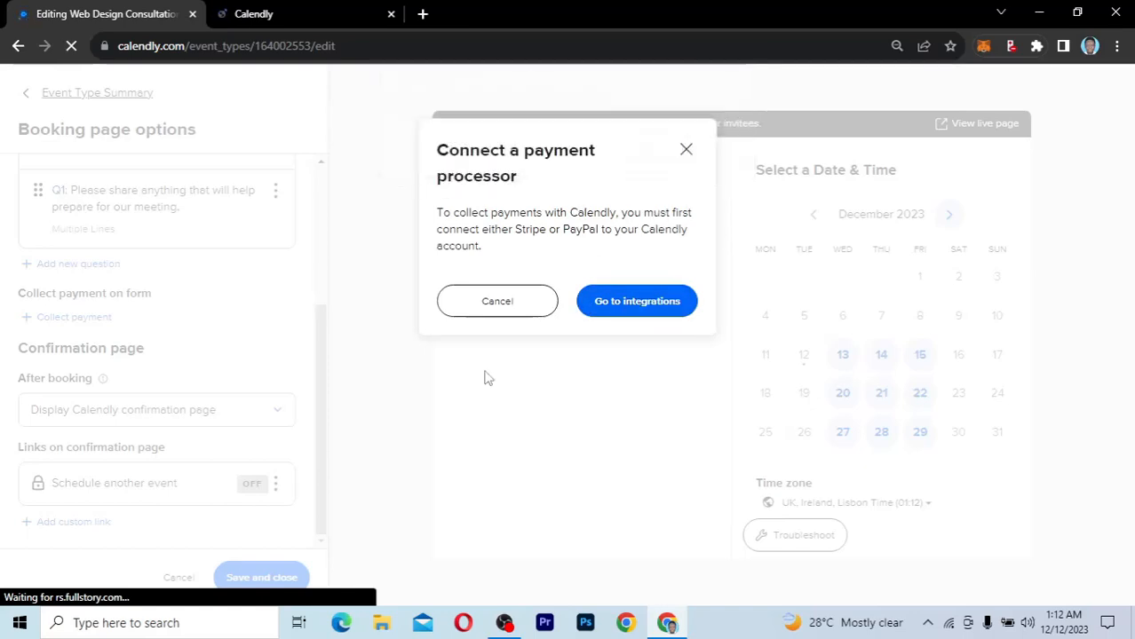
click(687, 149)
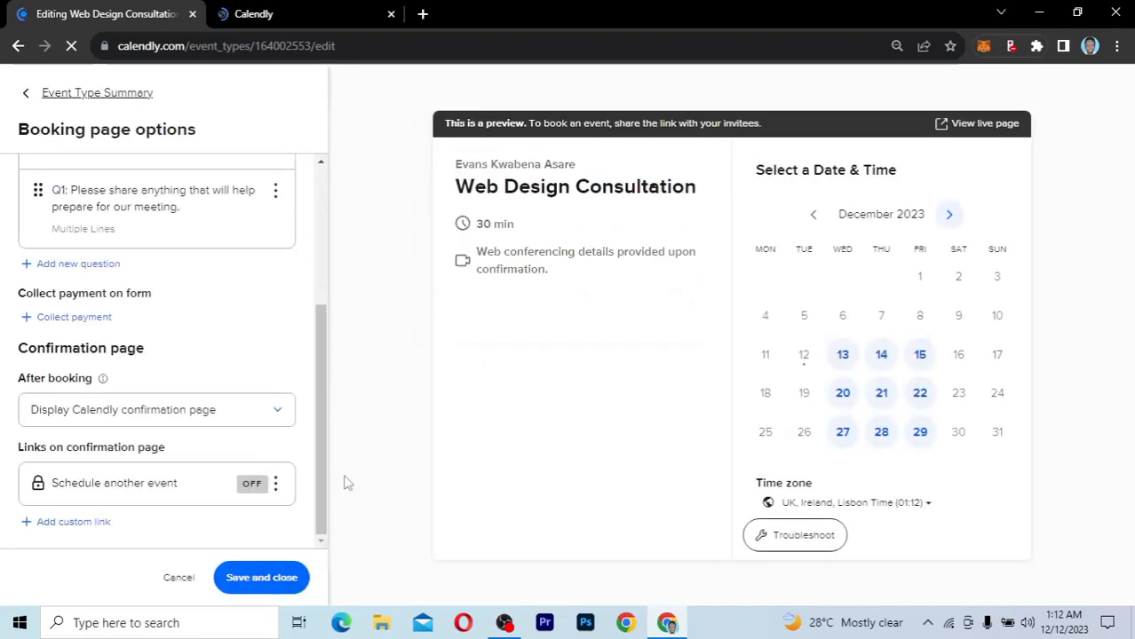
- Save the booking page options of the Web Design Consultation event type
click(264, 578)
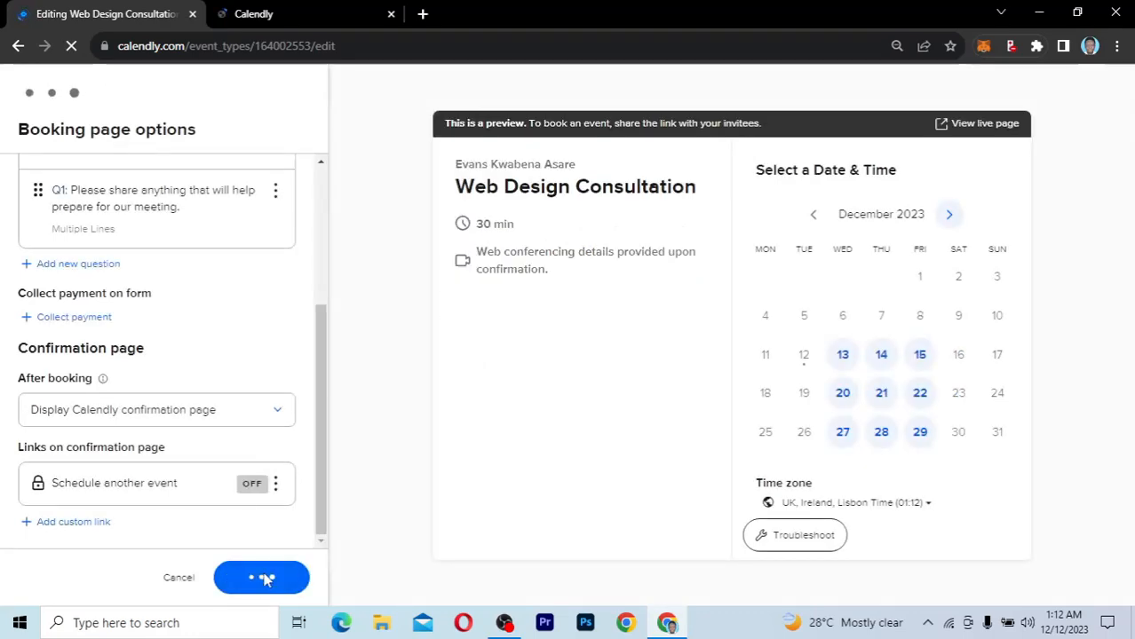
click(265, 578)
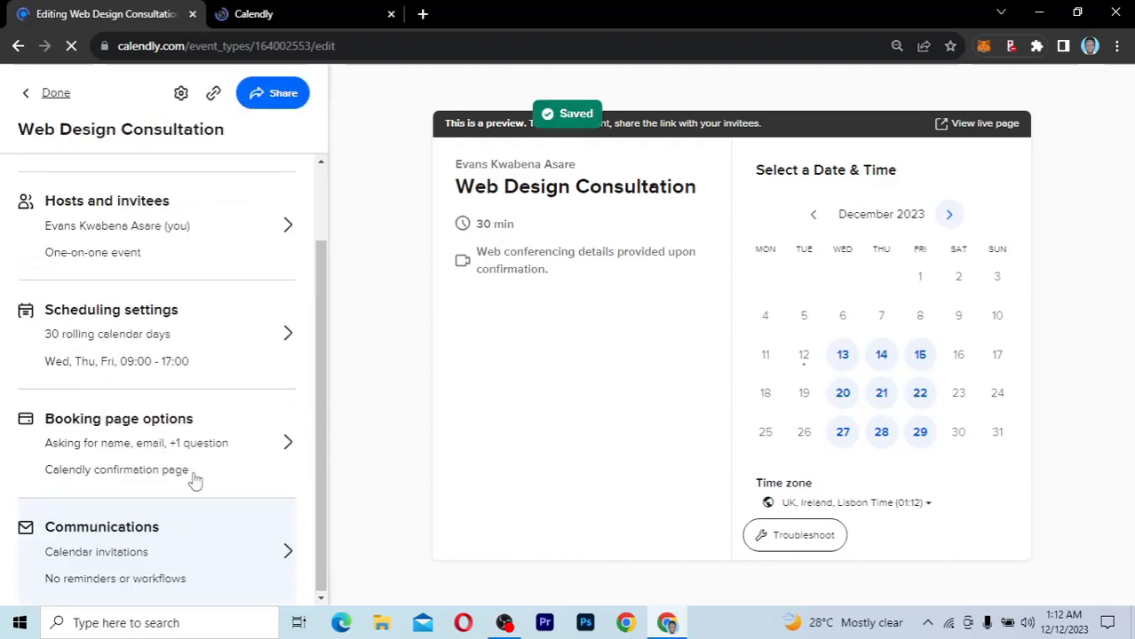
- Reopen the booking page options, go from payment collection to the payment integrations, and choose PayPal
click(140, 455)
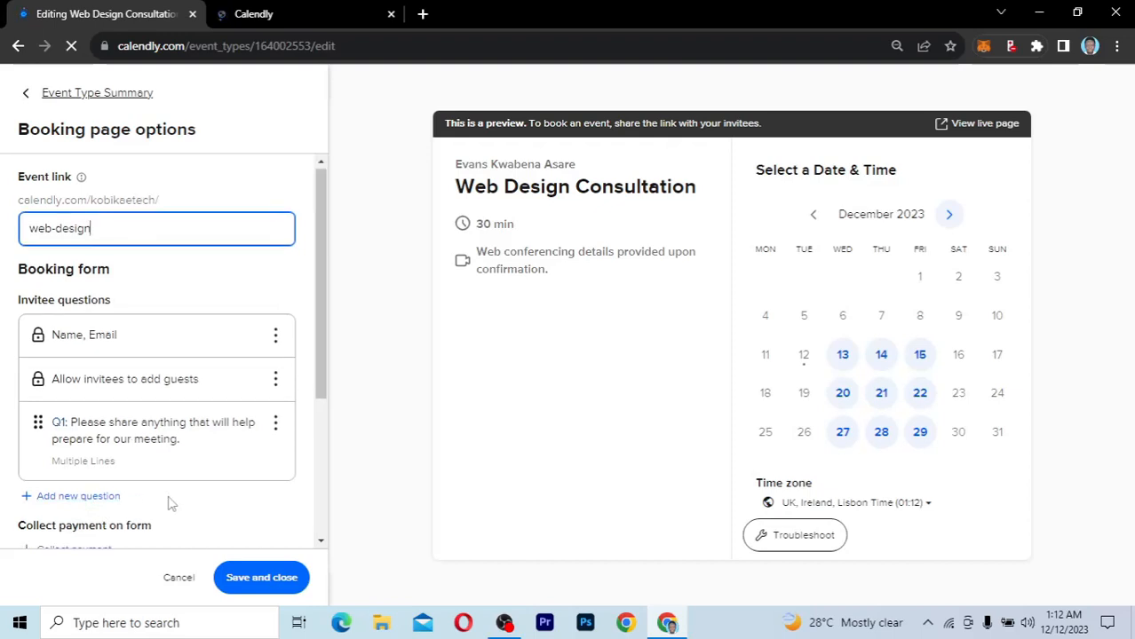
scroll(103, 431, down, 3)
click(75, 331)
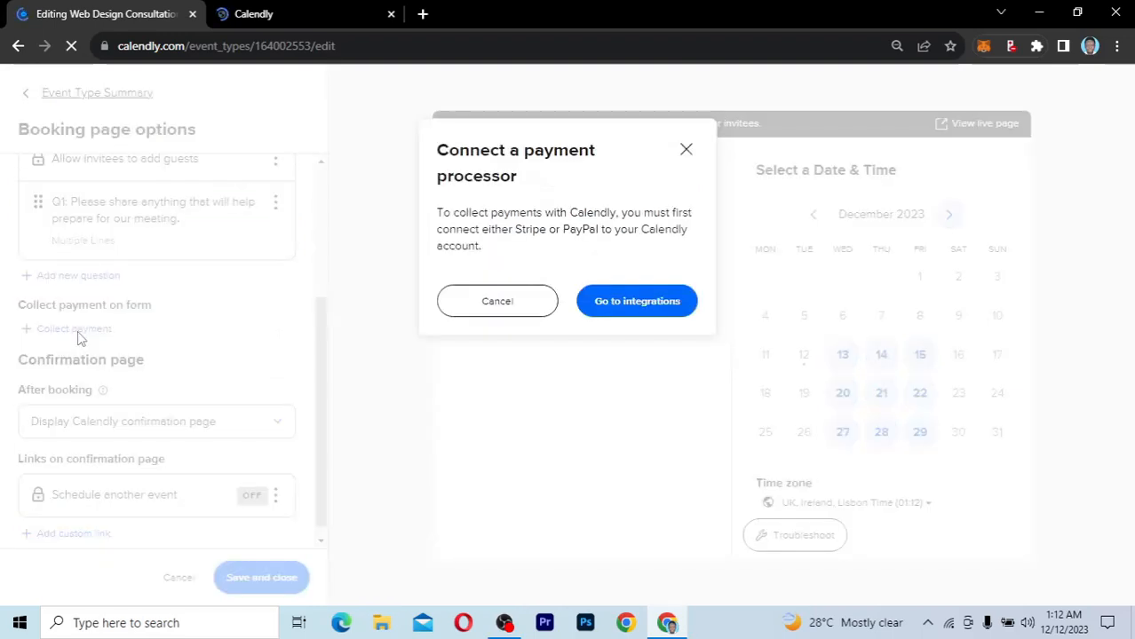
click(616, 302)
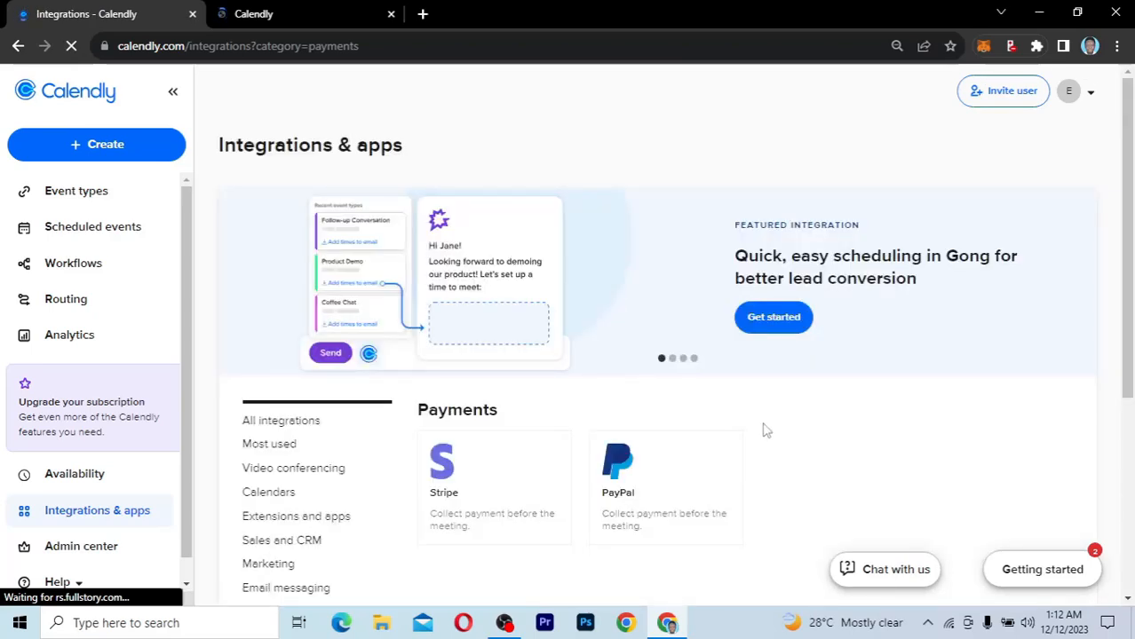
scroll(766, 430, down, 1)
scroll(765, 429, down, 2)
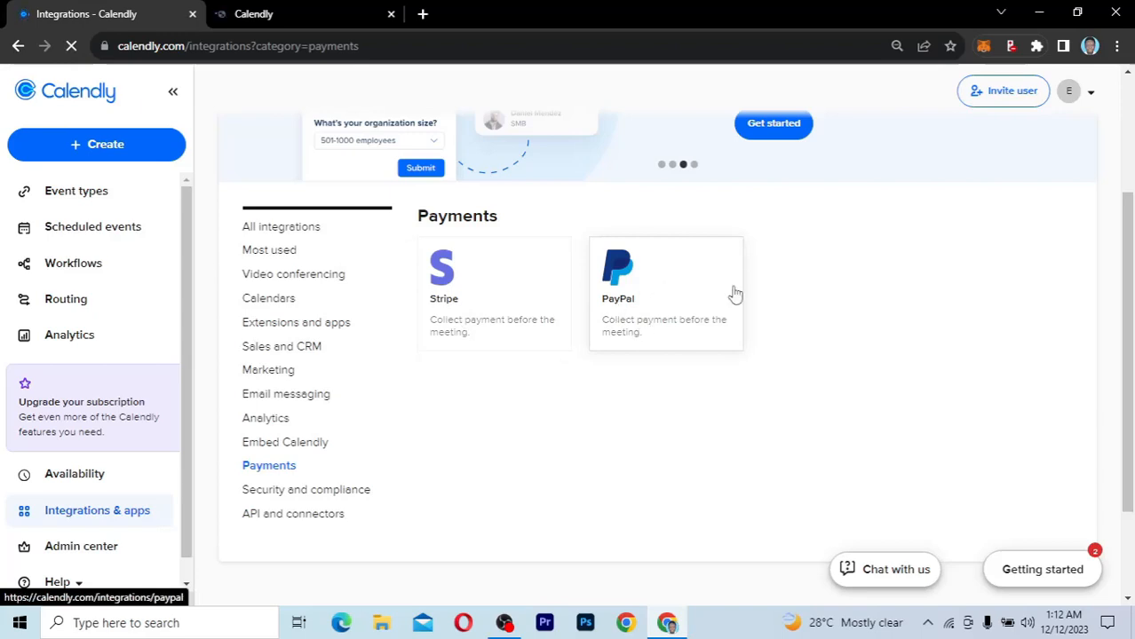
click(670, 293)
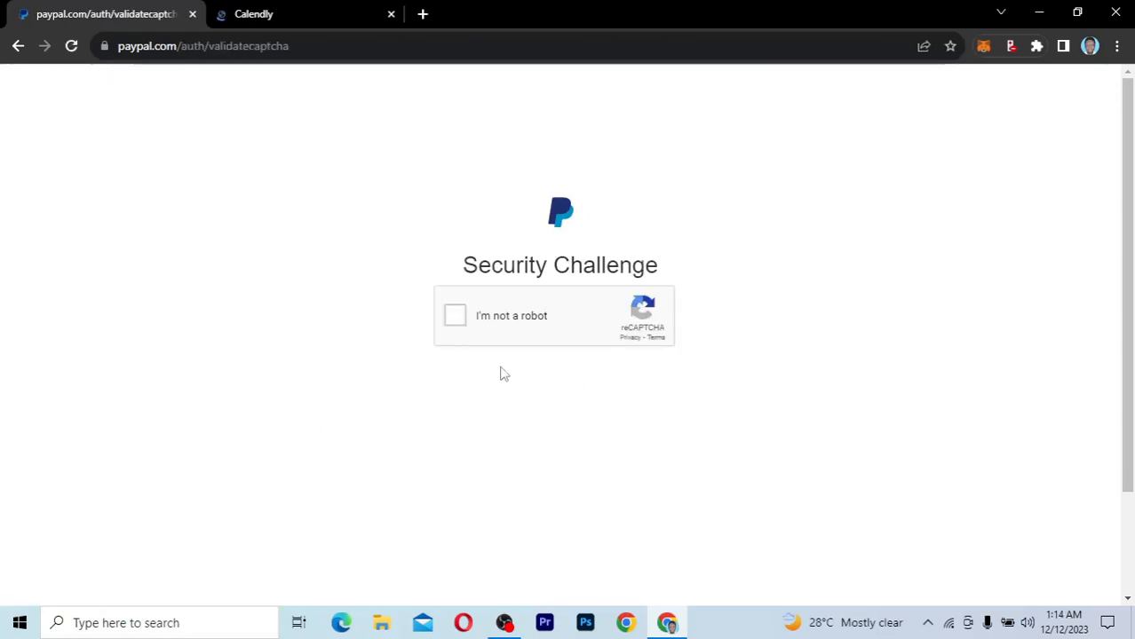
- Start PayPal's security challenge, select all squares containing parts of the bus, and submit the selection
click(456, 321)
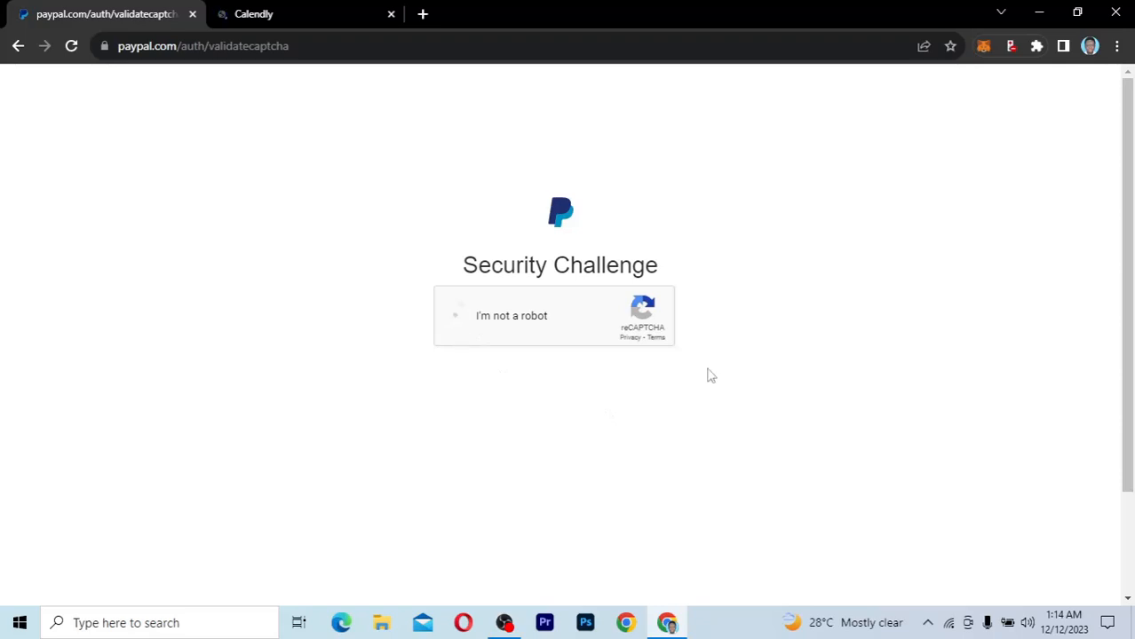
scroll(710, 377, down, 2)
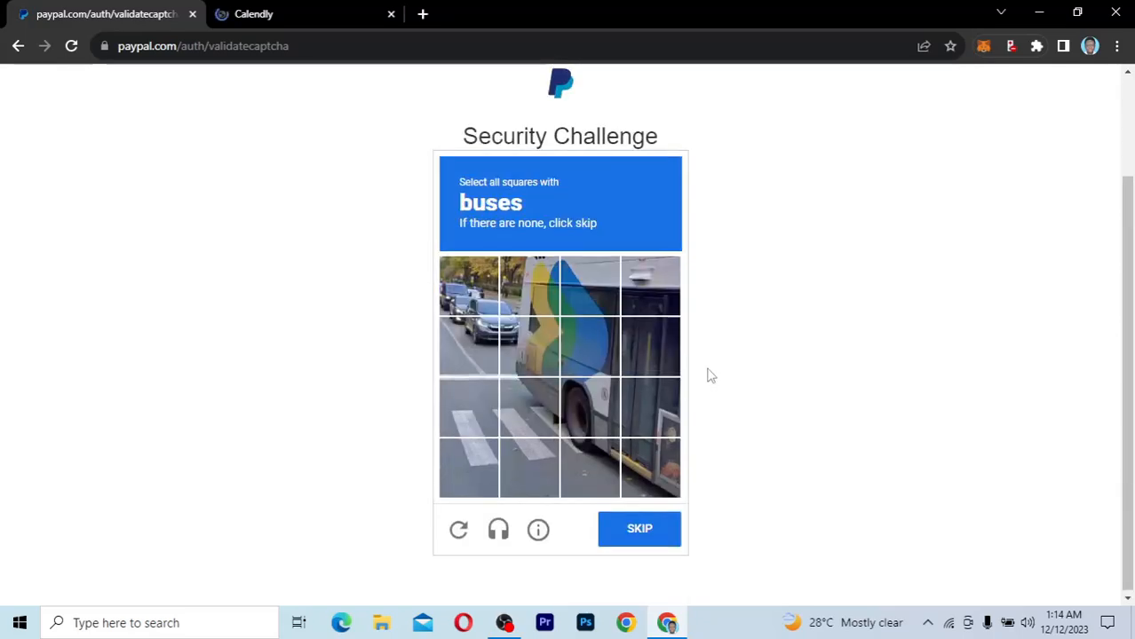
click(667, 460)
click(664, 395)
click(582, 417)
click(667, 342)
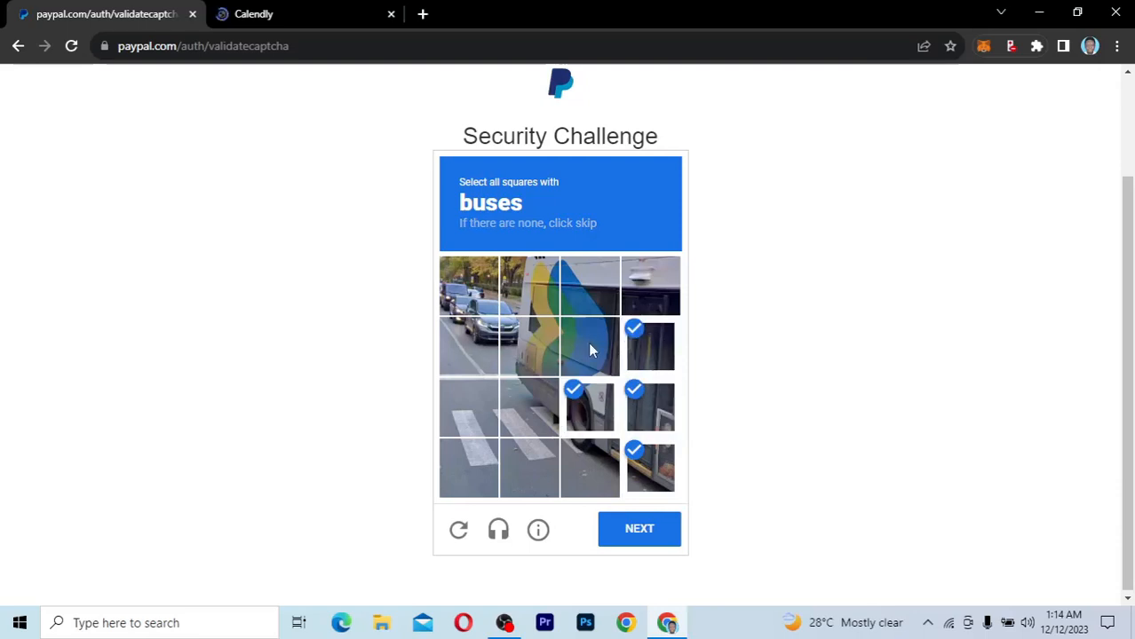
click(592, 347)
click(538, 362)
click(530, 407)
click(529, 286)
click(590, 286)
click(650, 286)
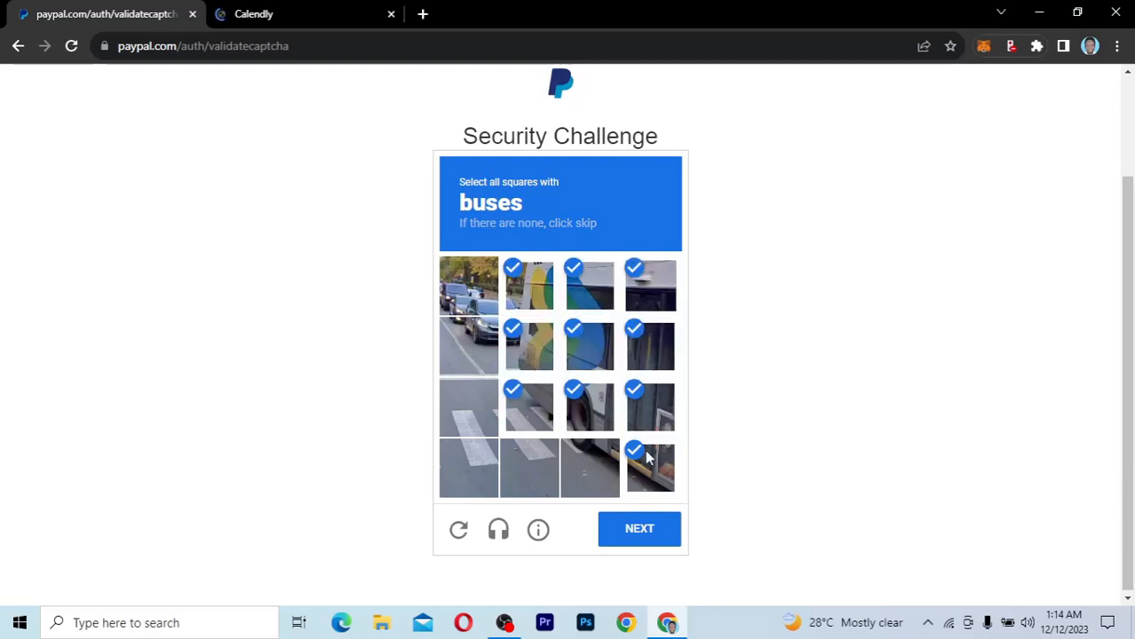
click(644, 532)
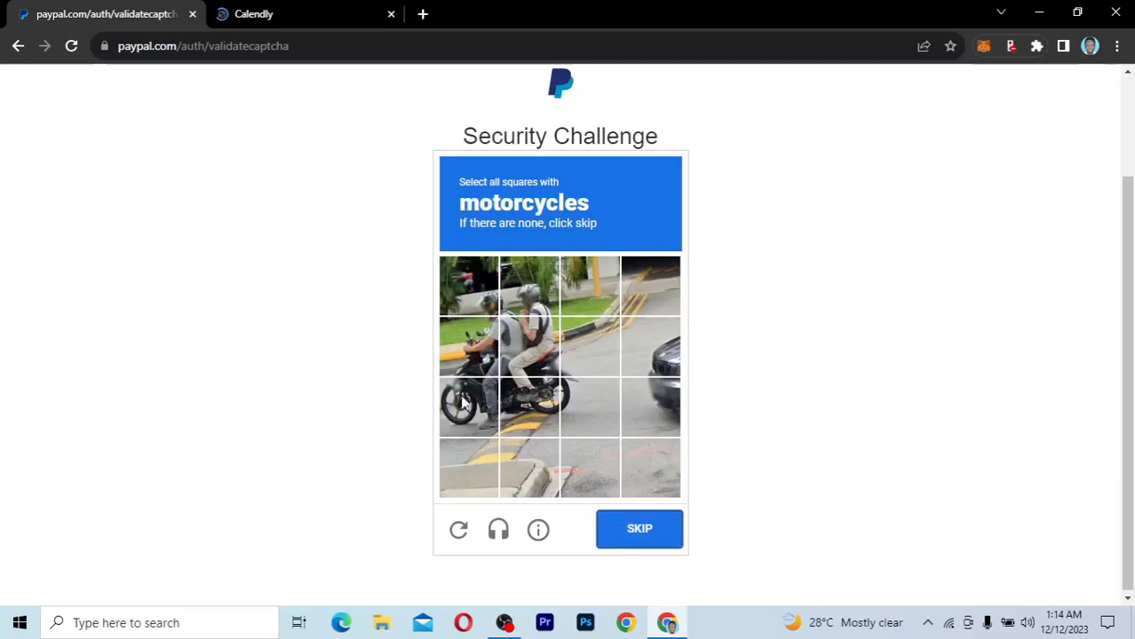
- Select all squares containing parts of the motorcycle and verify the security challenge
click(469, 346)
click(529, 347)
click(469, 406)
click(590, 406)
click(528, 390)
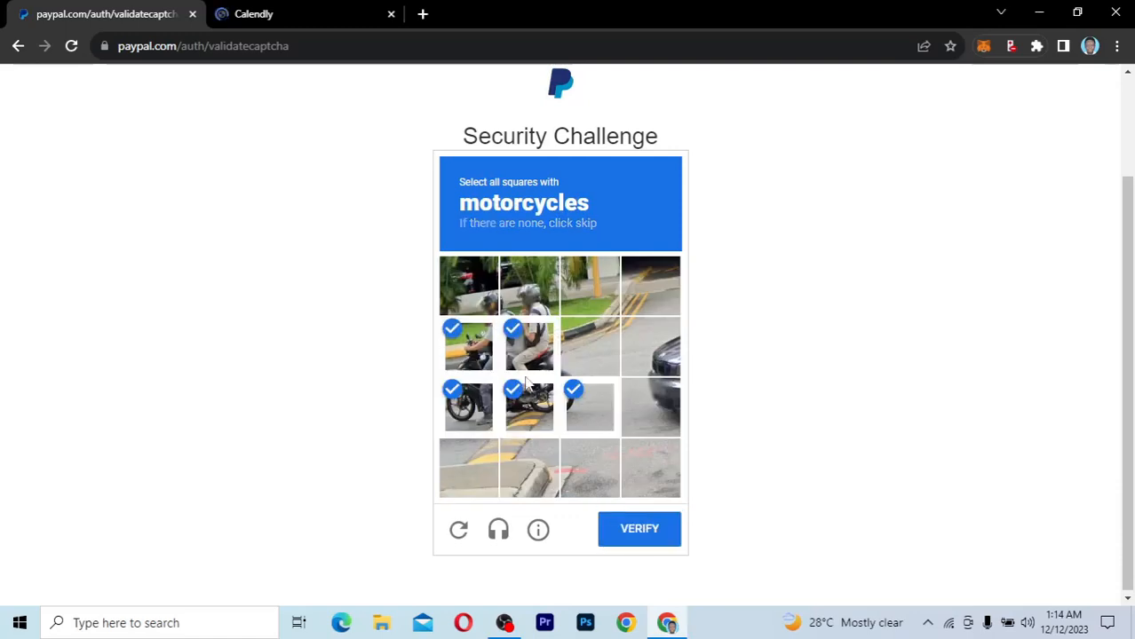
click(637, 529)
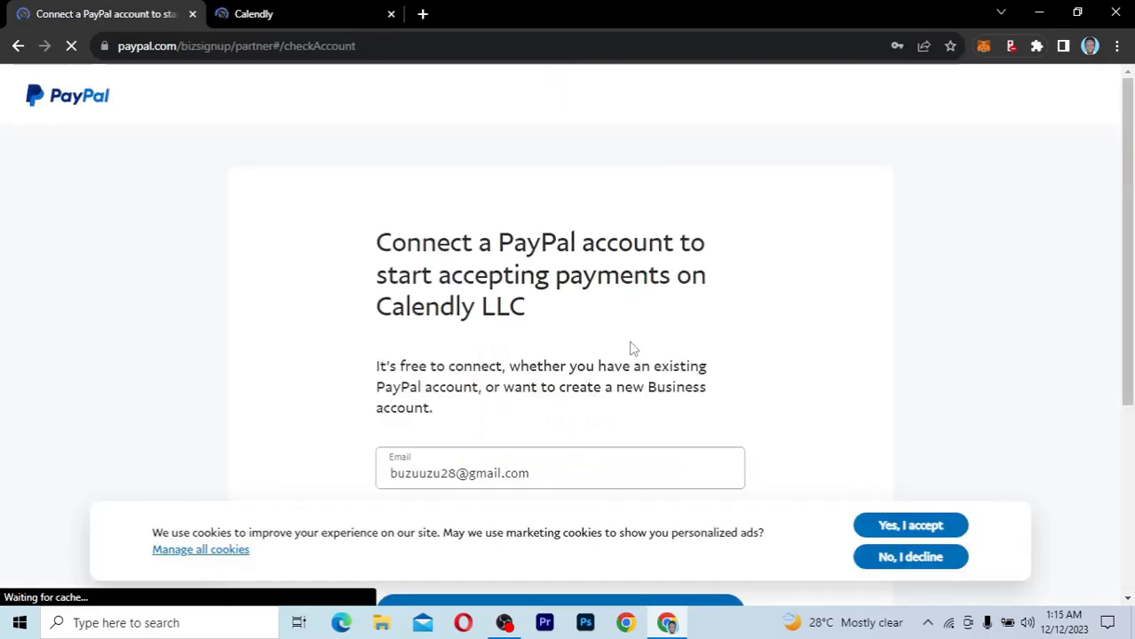
- Accept PayPal's cookies and fill in the PayPal account's e-mail using the saved suggestion
scroll(630, 348, down, 2)
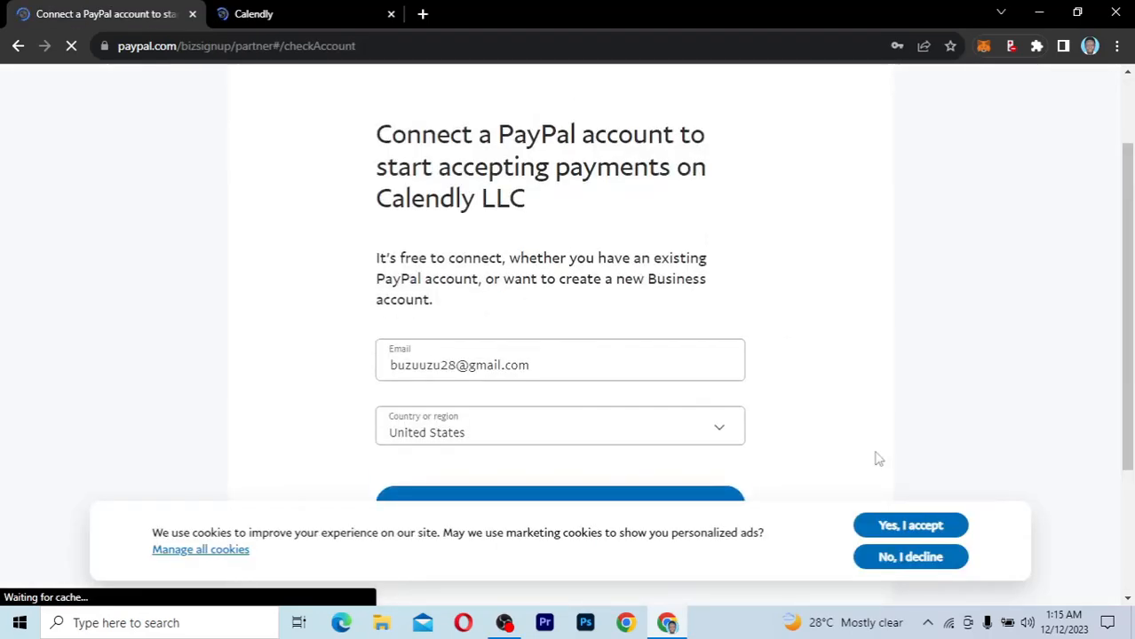
click(924, 531)
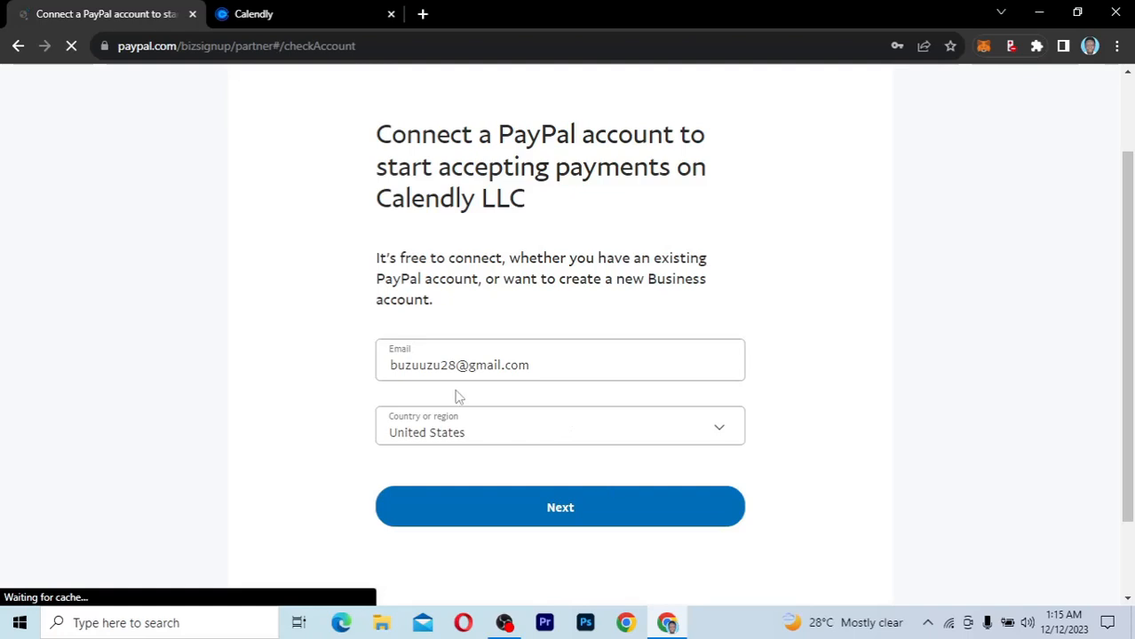
click(540, 364)
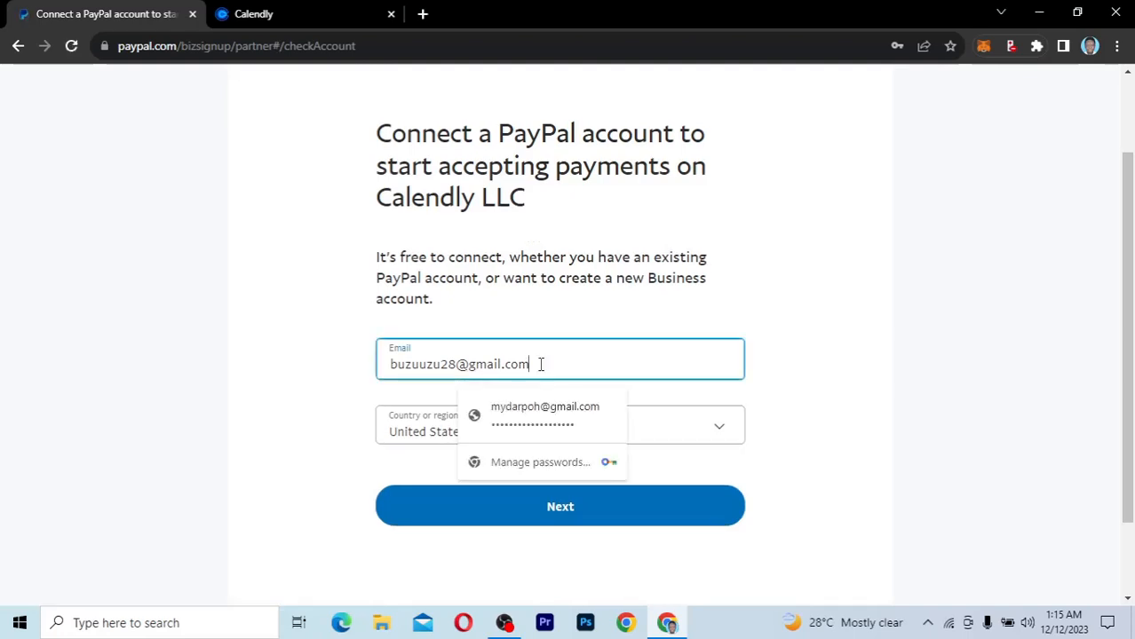
click(550, 428)
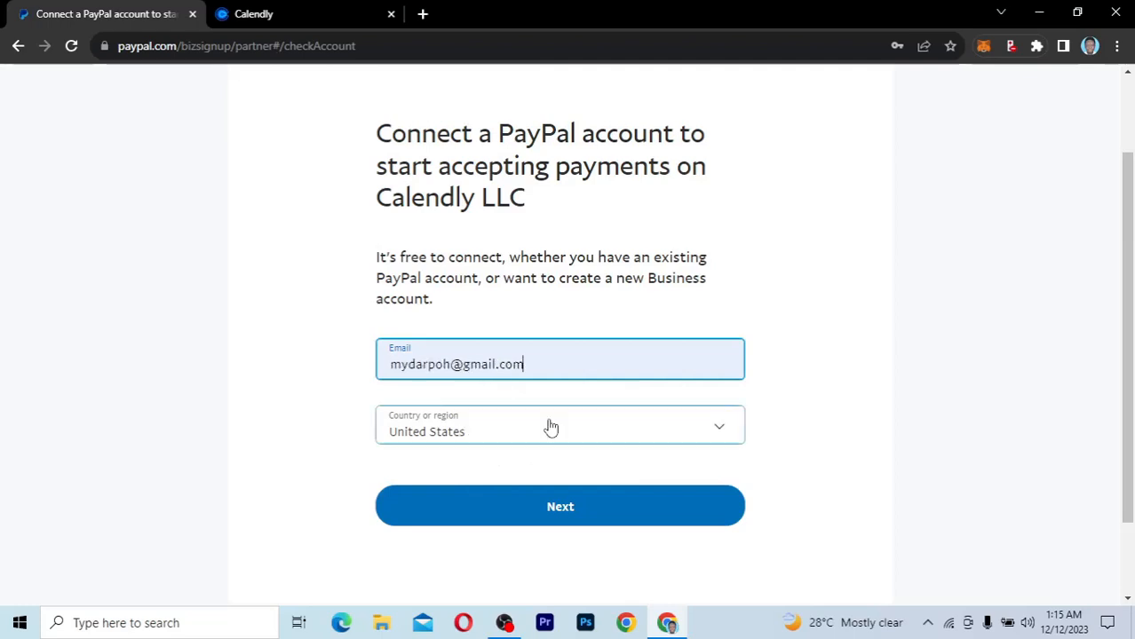
key(Tab)
- Choose the country or region for the PayPal account and continue with the connection
click(551, 428)
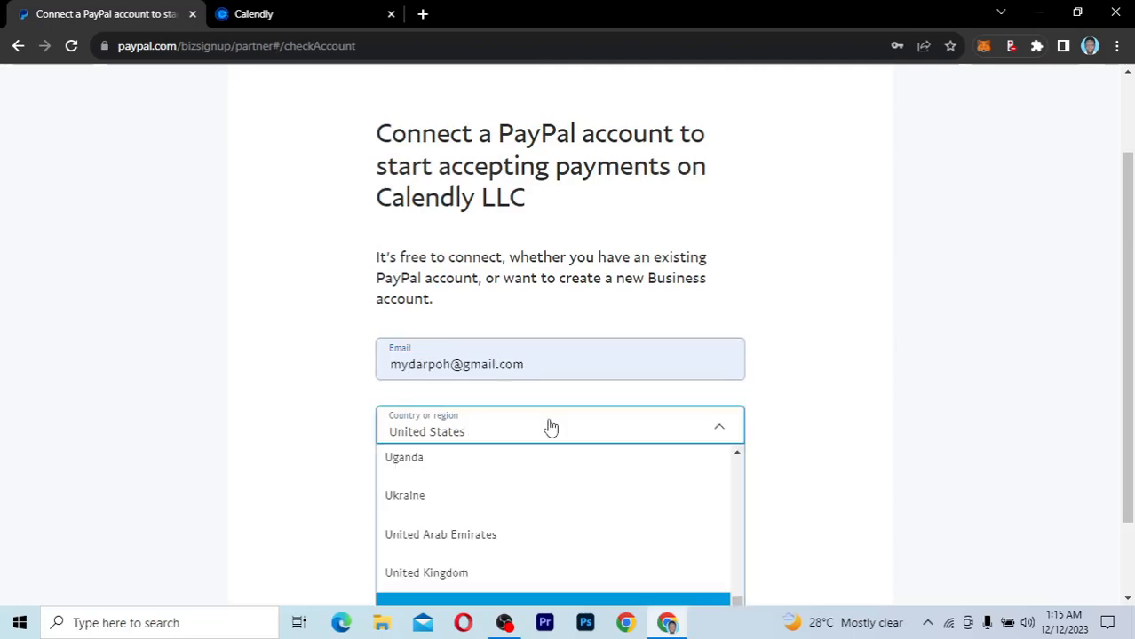
key(q)
click(622, 518)
click(622, 518)
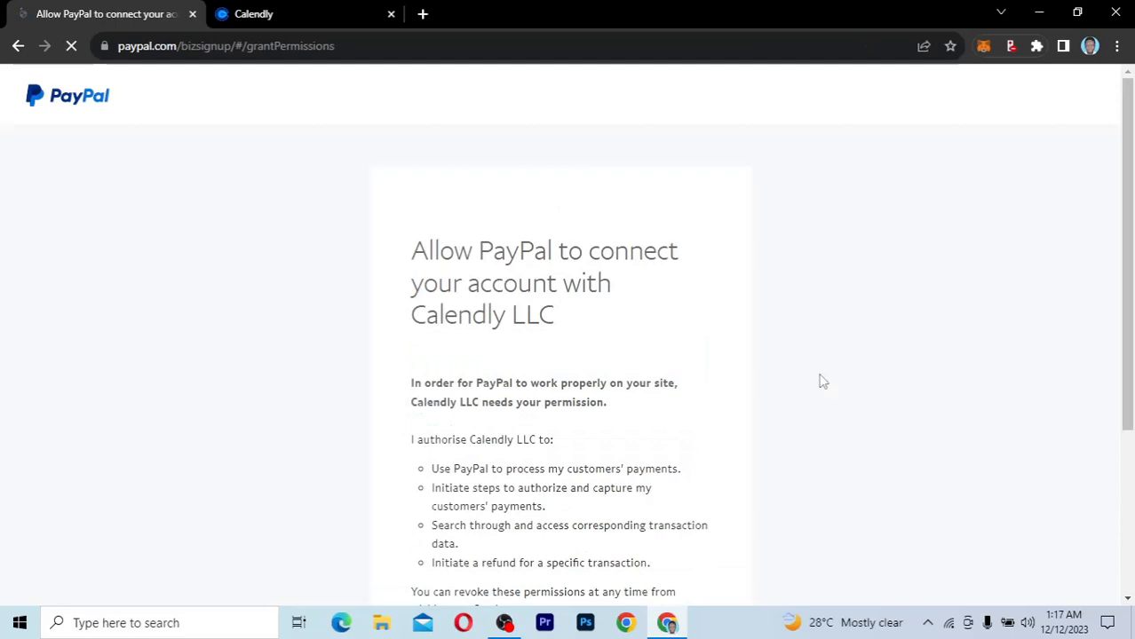
- Authorise Calendly LLC to use the PayPal account and return to Calendly
scroll(822, 382, down, 2)
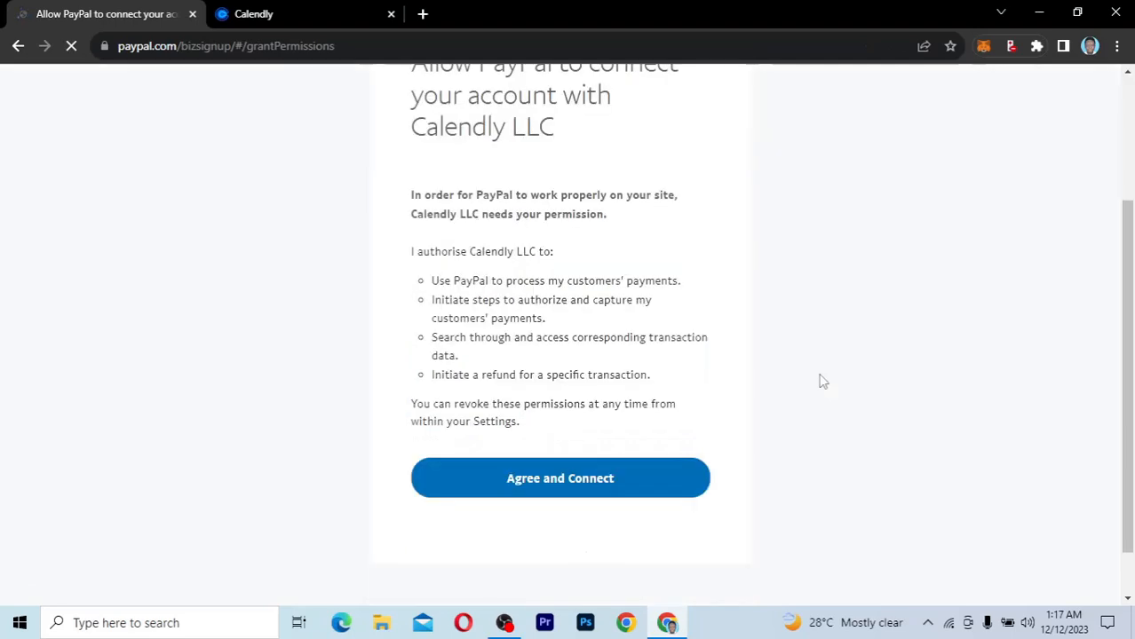
scroll(822, 382, up, 1)
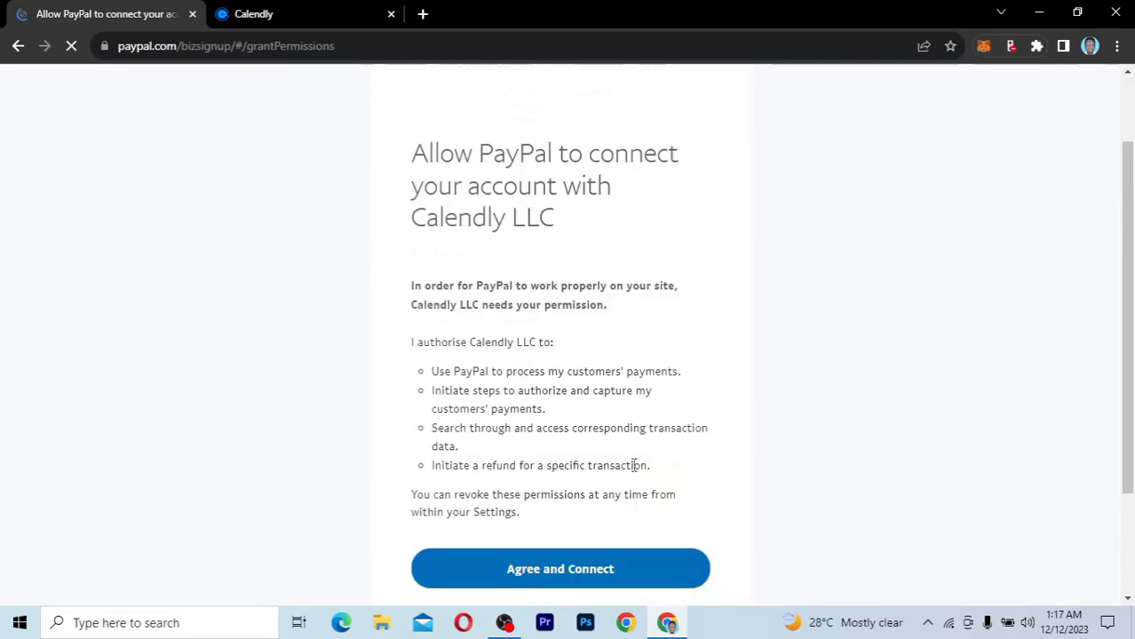
click(568, 575)
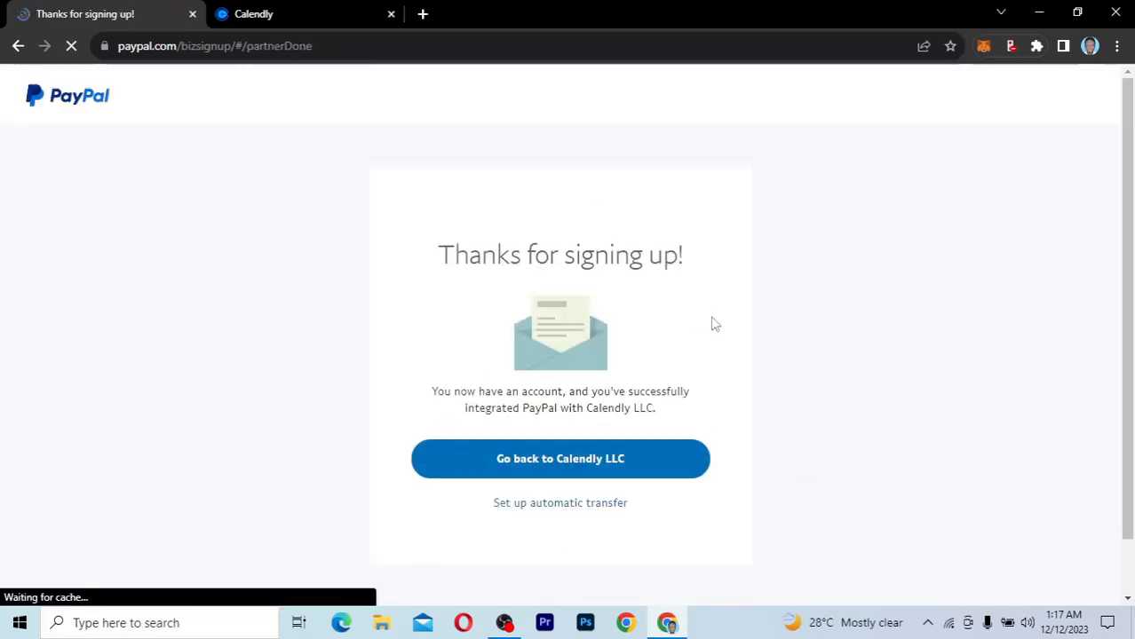
click(577, 469)
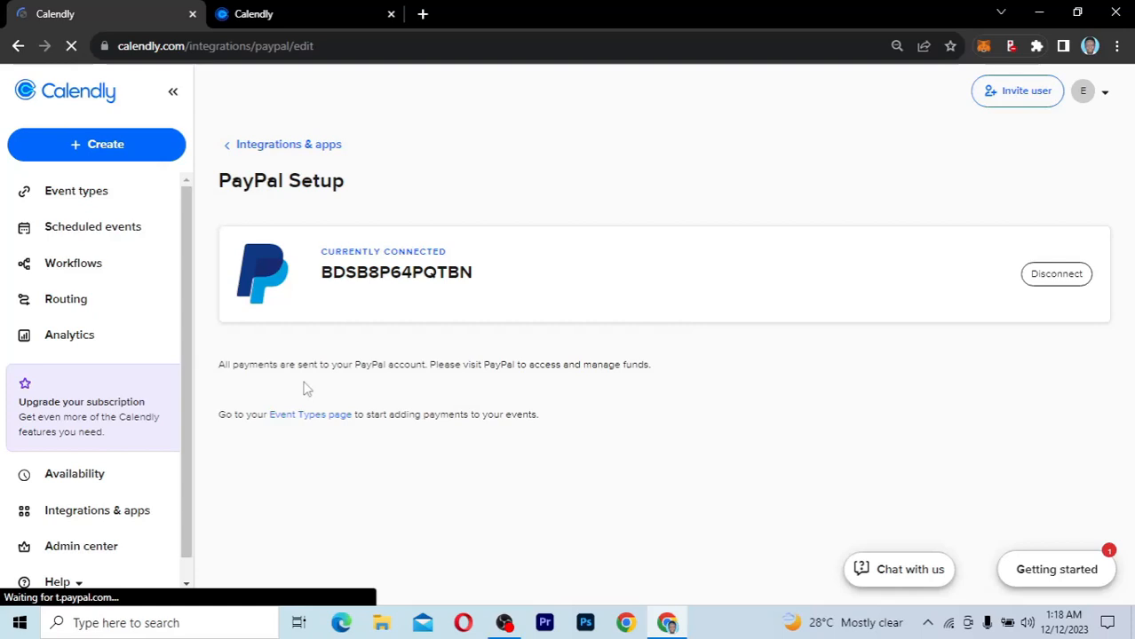
- Return to the event types and open the payment section in the Web Design Consultation booking page options
click(89, 197)
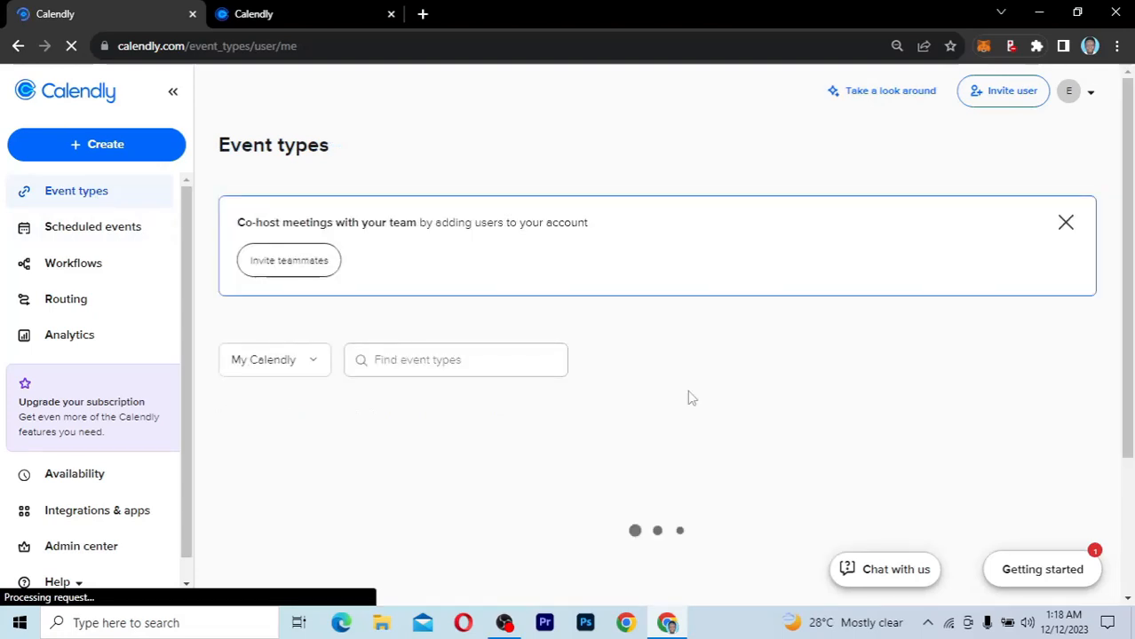
scroll(353, 353, down, 2)
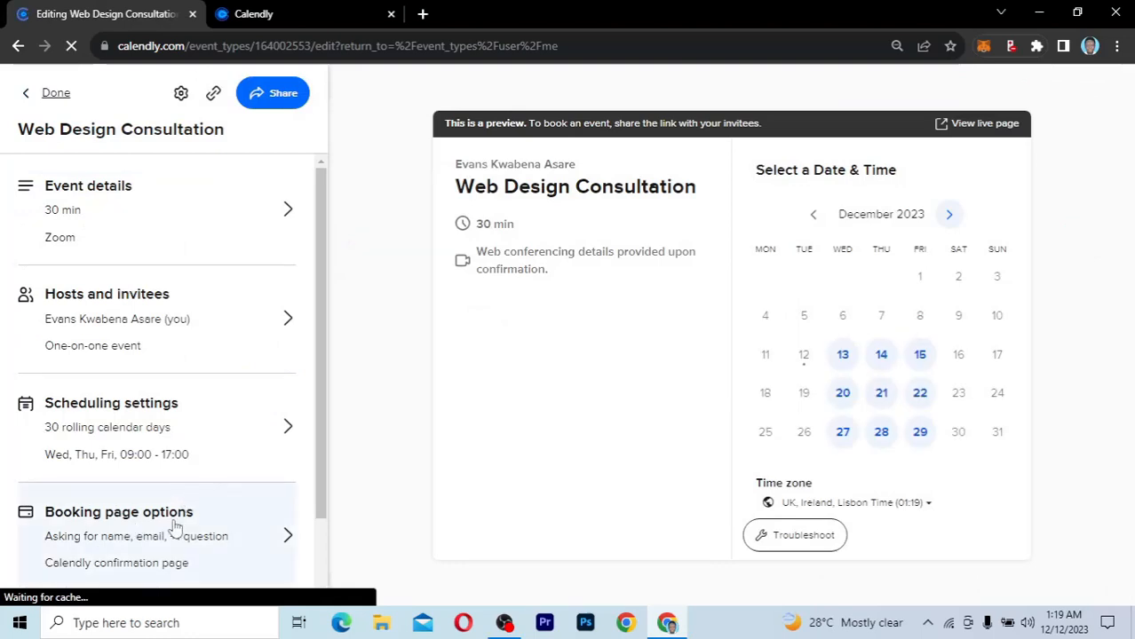
click(175, 524)
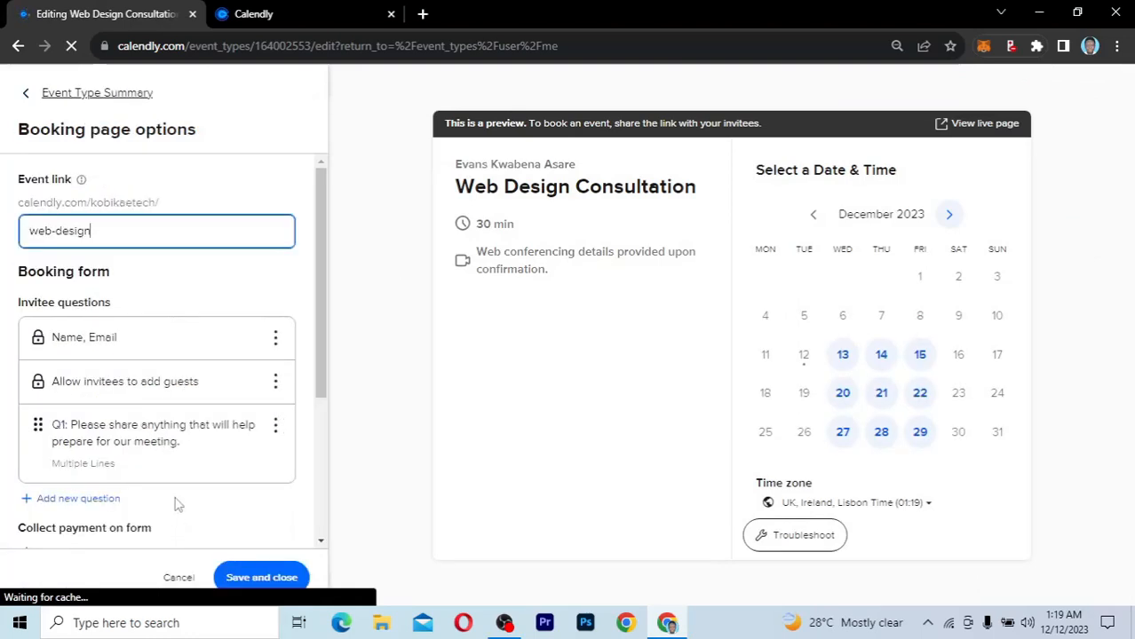
scroll(178, 474, down, 3)
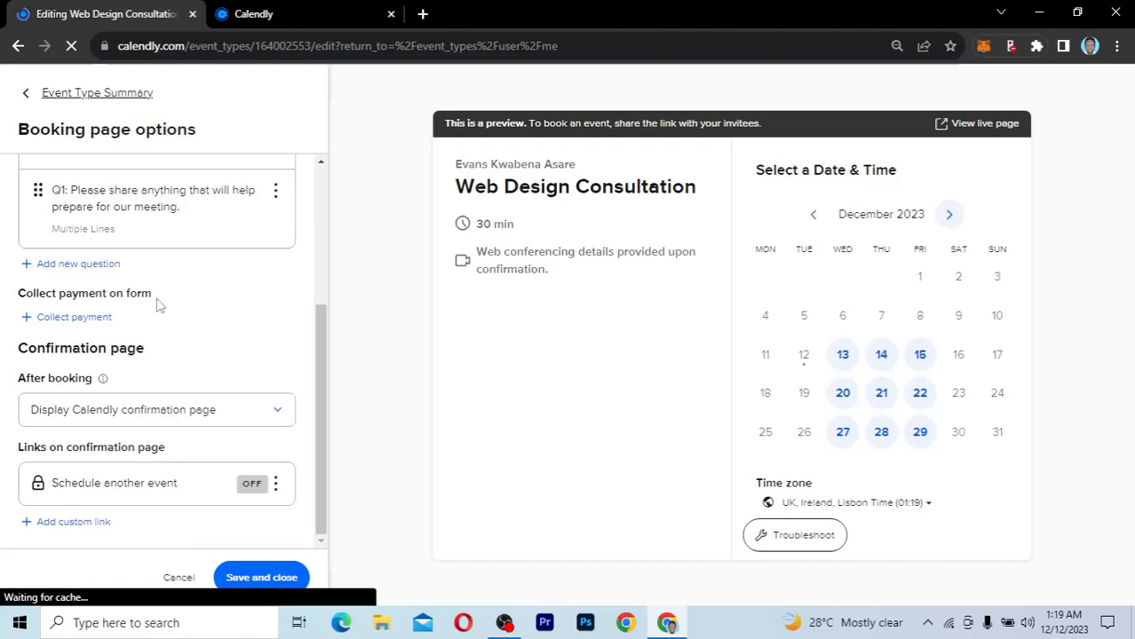
- Collect payment on the booking form through PayPal and set the amount to 59 USD
click(74, 318)
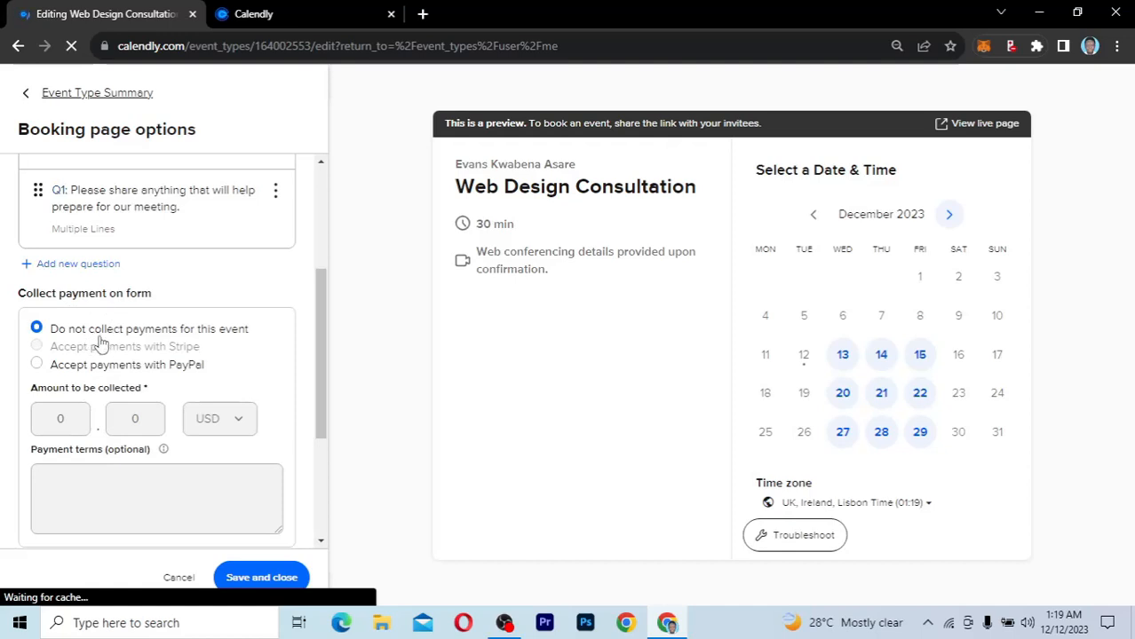
click(37, 365)
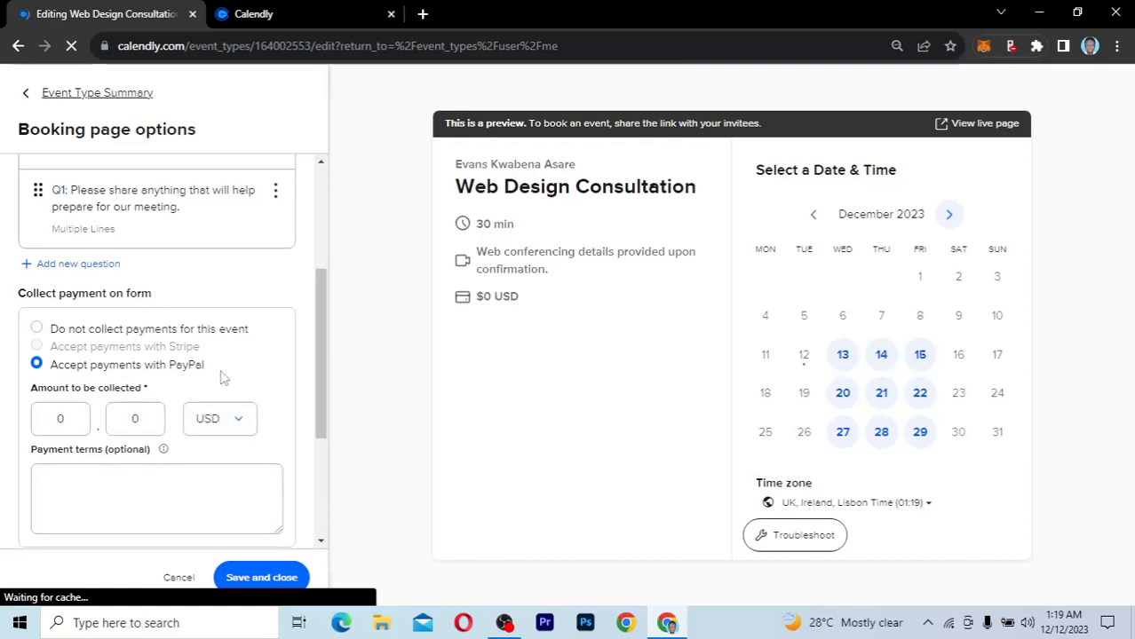
scroll(223, 378, down, 1)
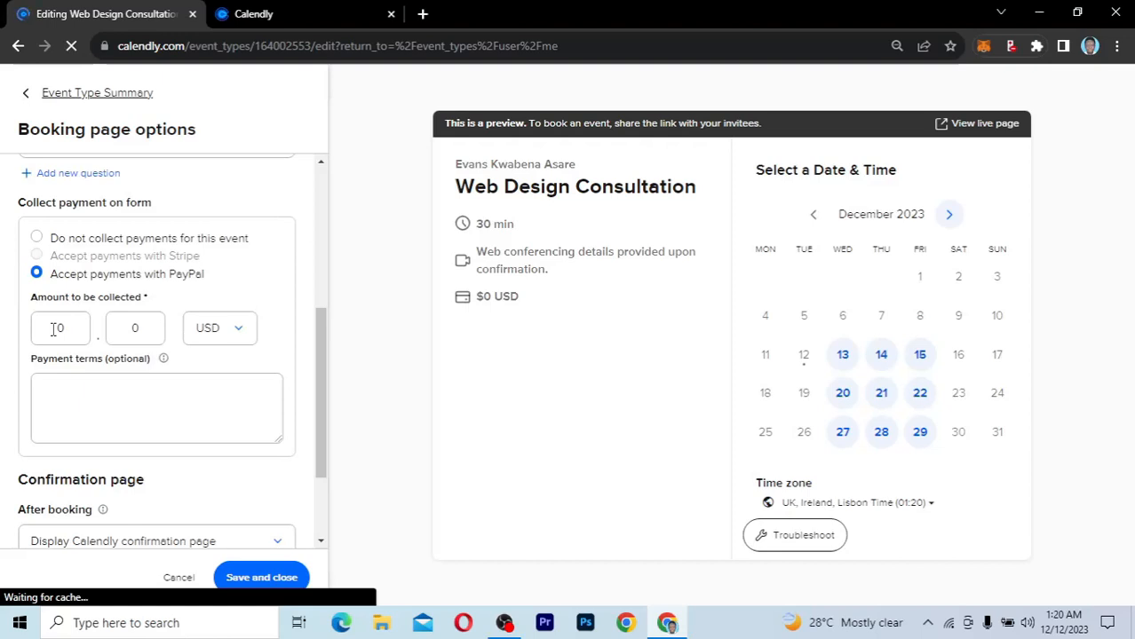
double_click(51, 329)
text(59)
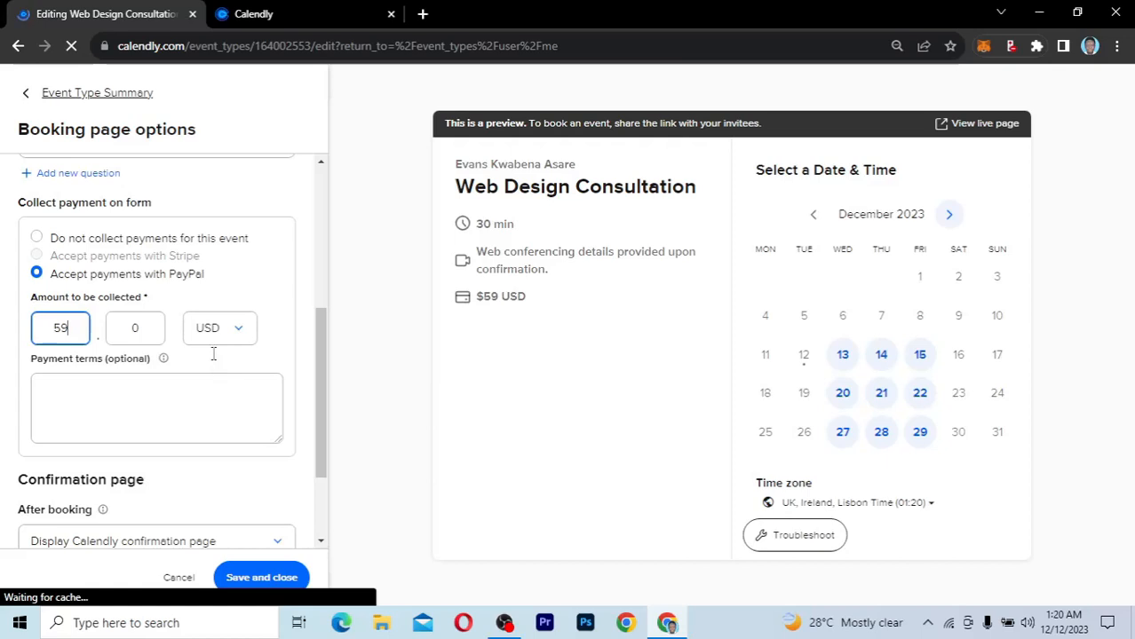
- Keep Display Calendly confirmation page as the after-booking action and save the booking page options
scroll(71, 343, down, 1)
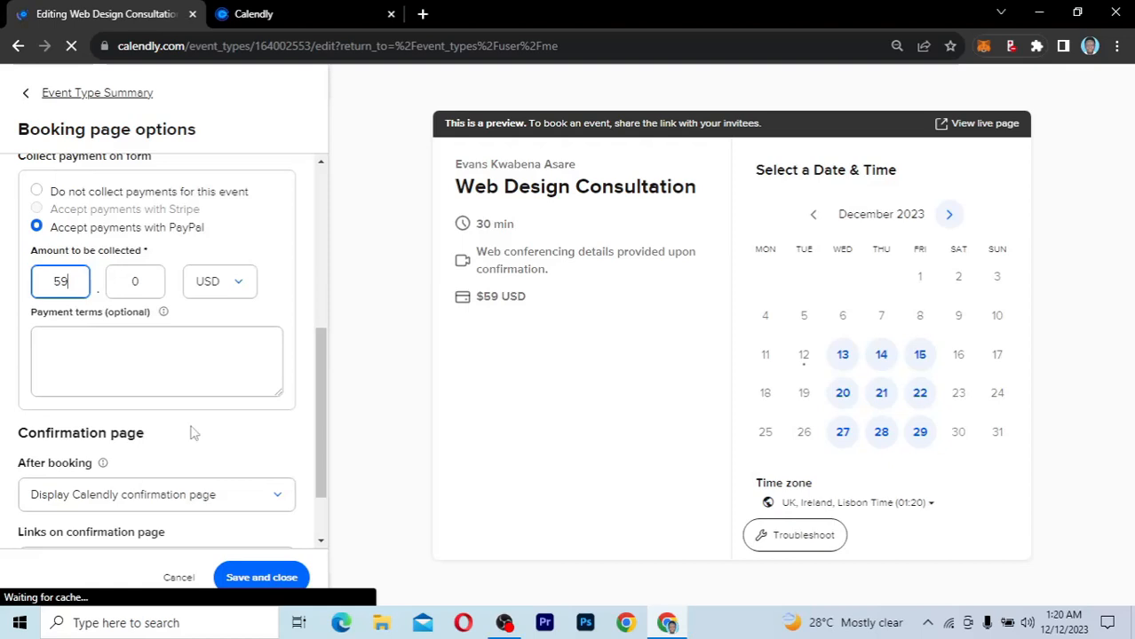
scroll(178, 432, down, 1)
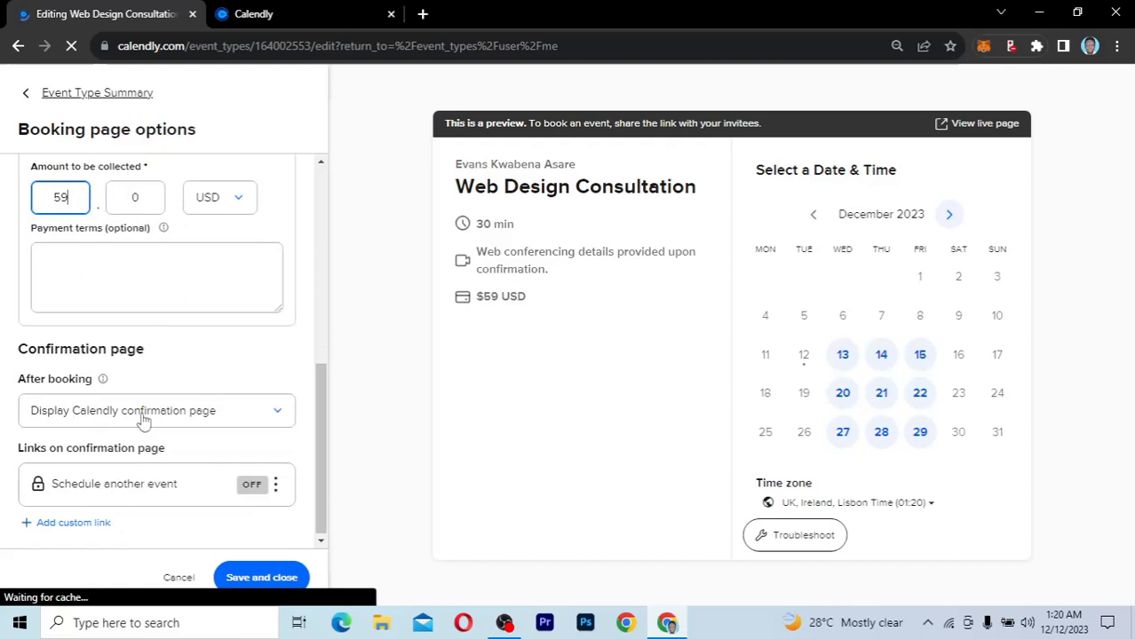
click(253, 414)
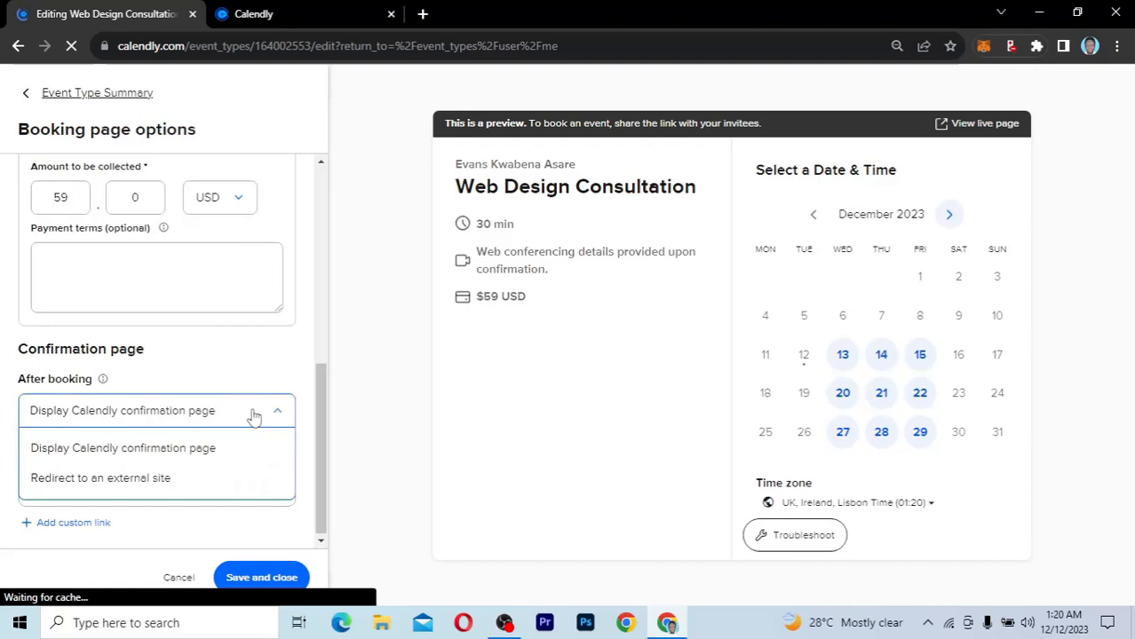
click(201, 461)
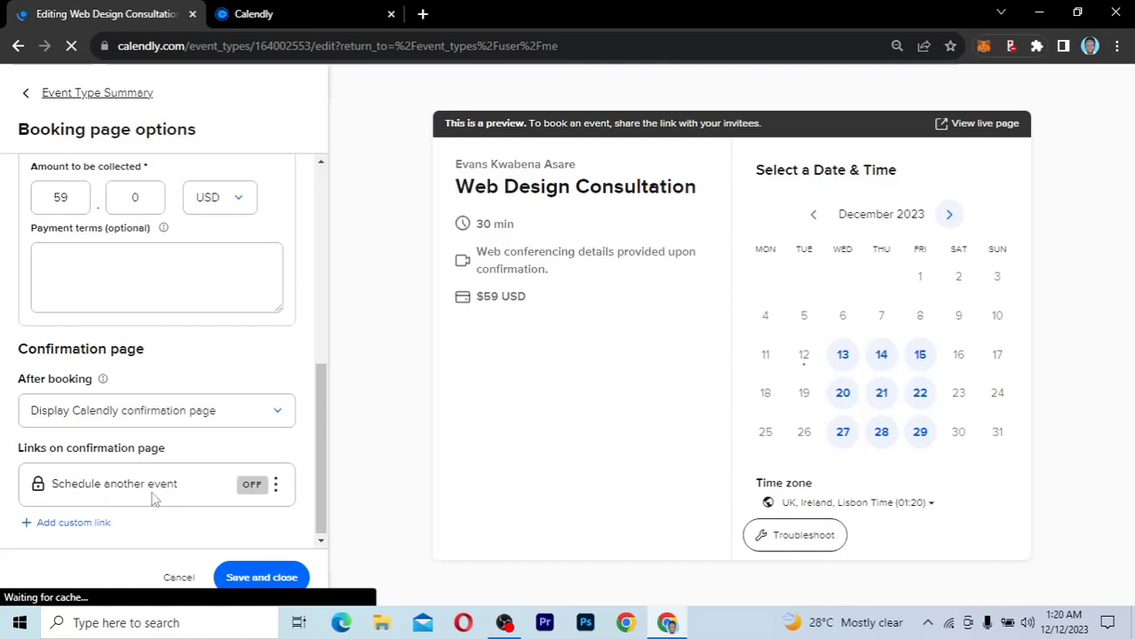
click(275, 485)
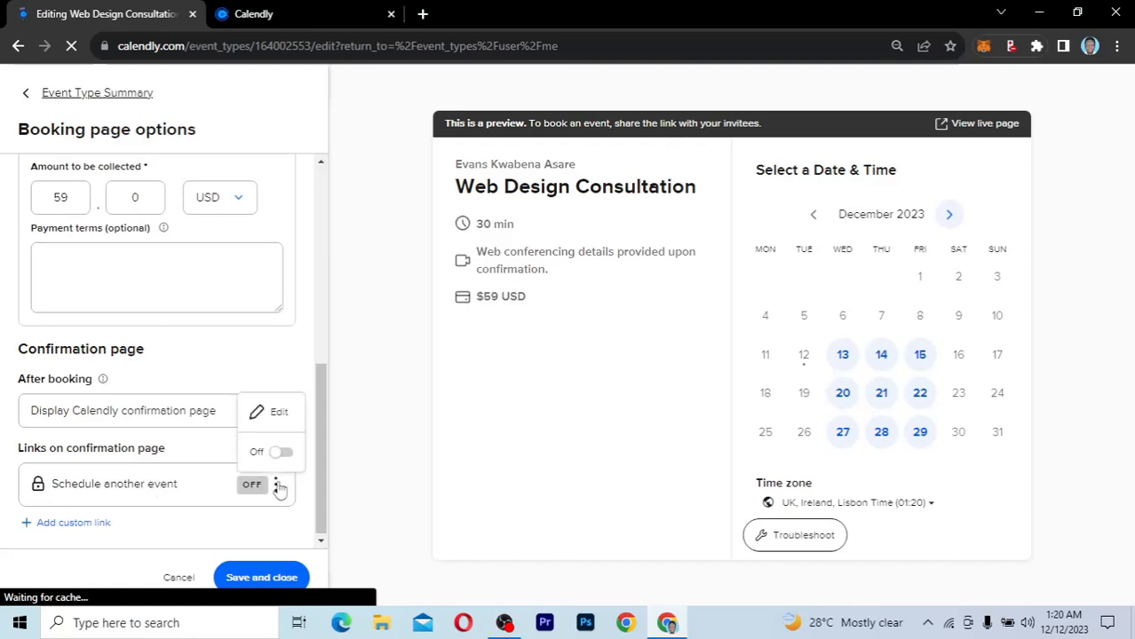
click(190, 453)
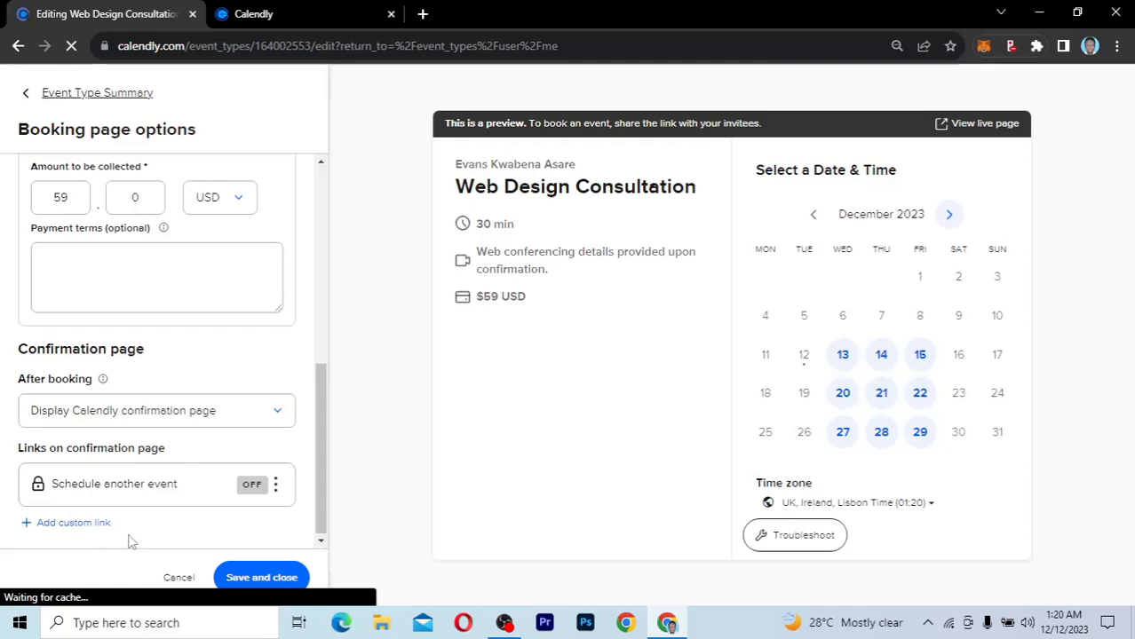
click(257, 578)
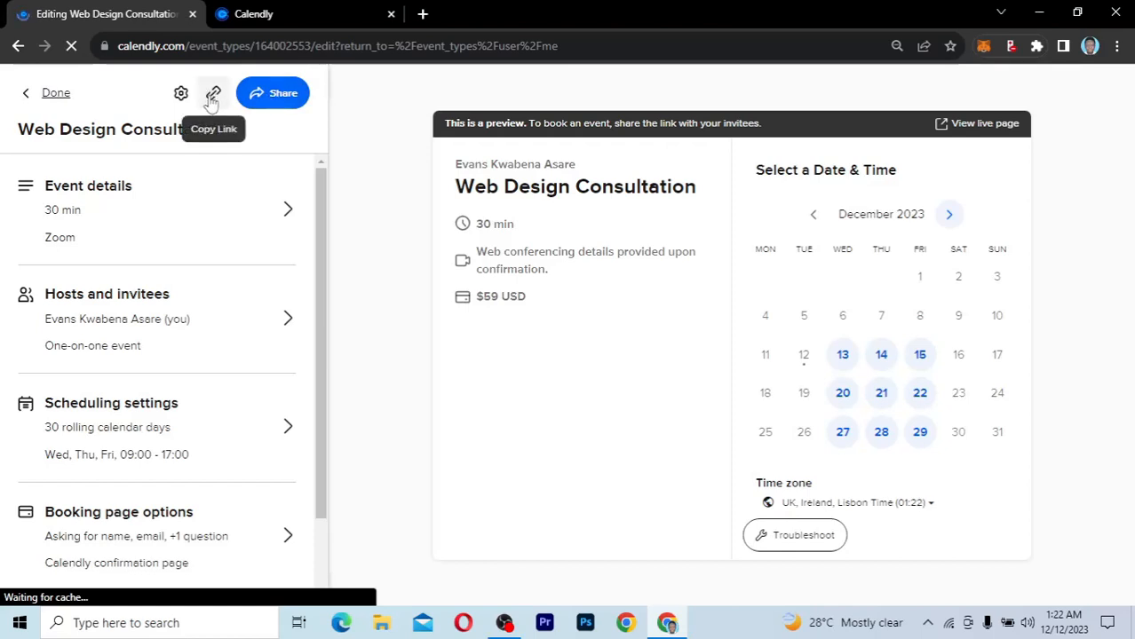
- Open the event type's sharing options and review sharing a link, adding times to email, and adding to website
click(271, 98)
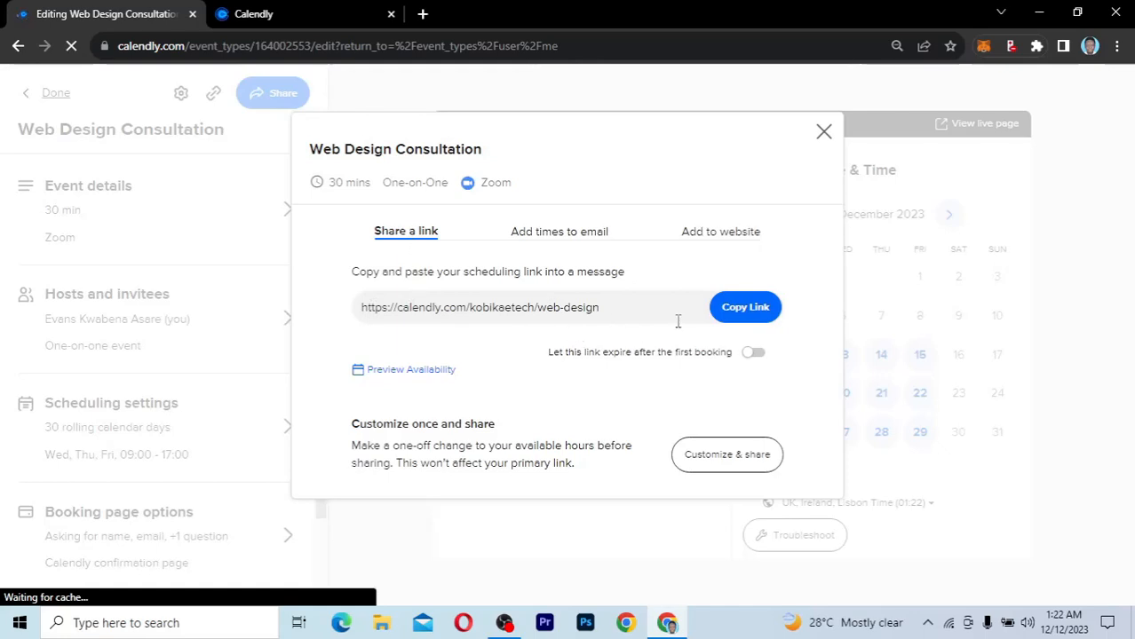
click(580, 240)
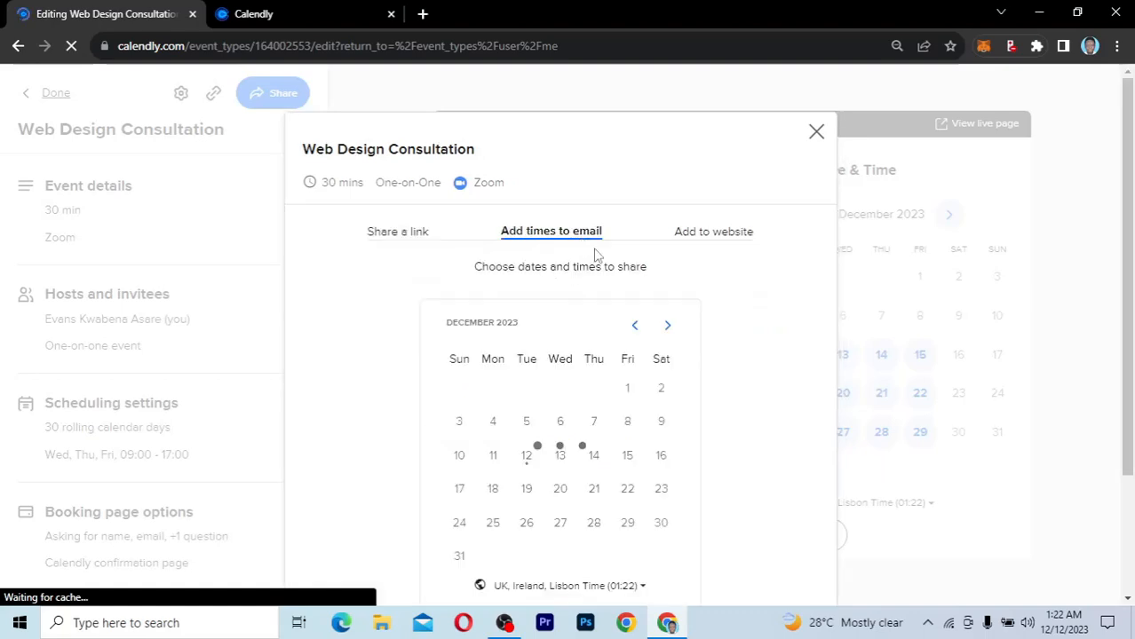
click(722, 239)
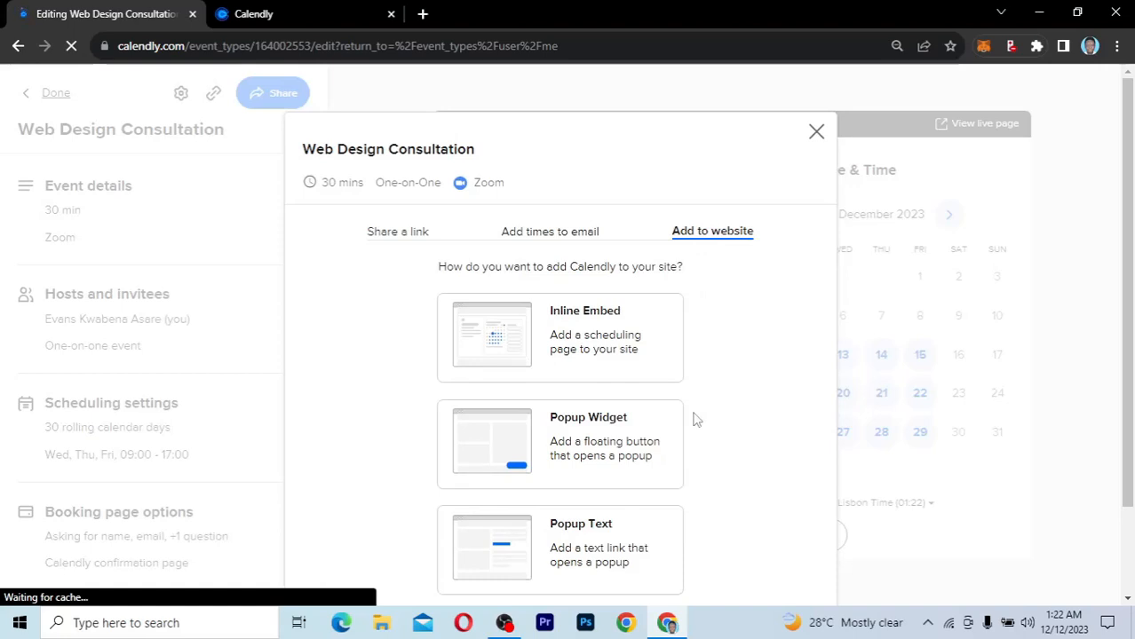
- Review the embed options for adding the event to a website and copy the Web Design Consultation scheduling link
scroll(697, 419, down, 2)
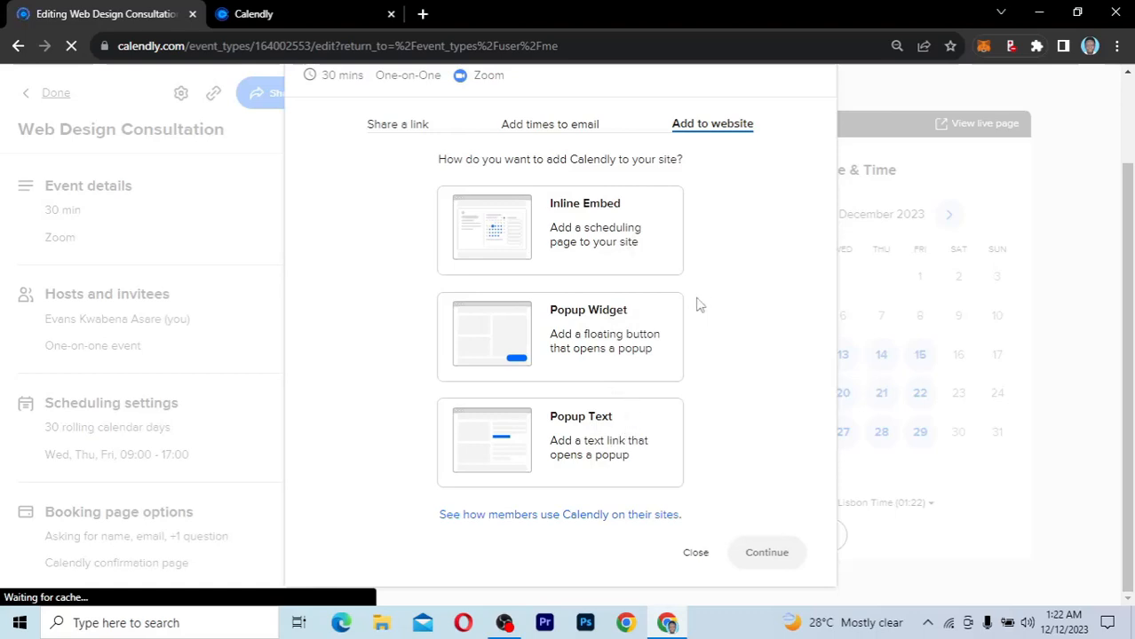
scroll(702, 298, up, 1)
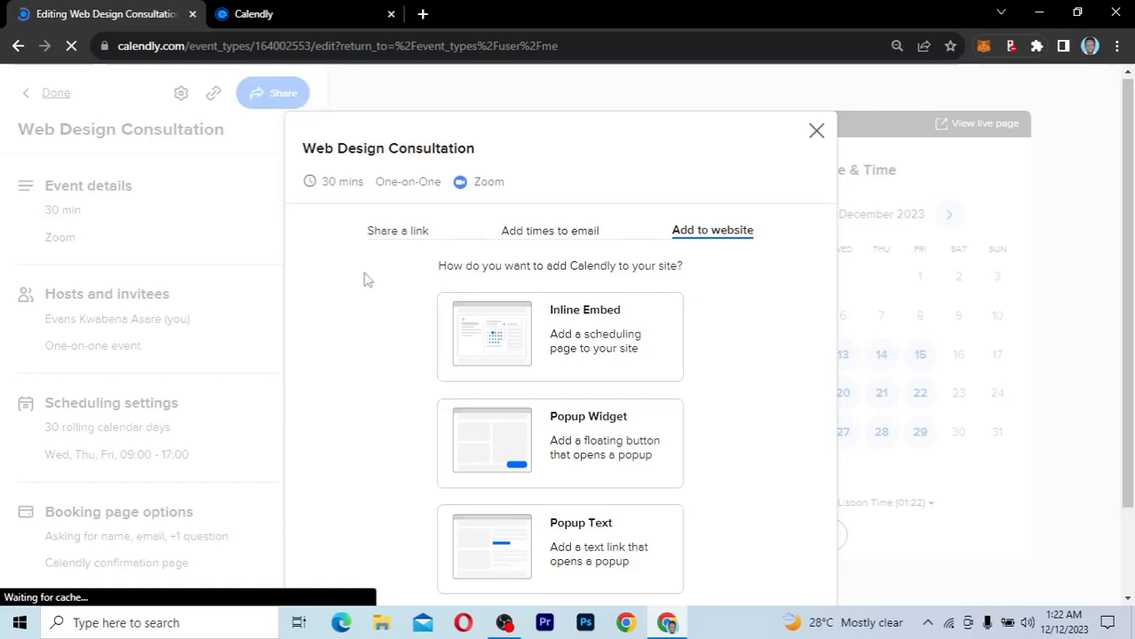
click(407, 236)
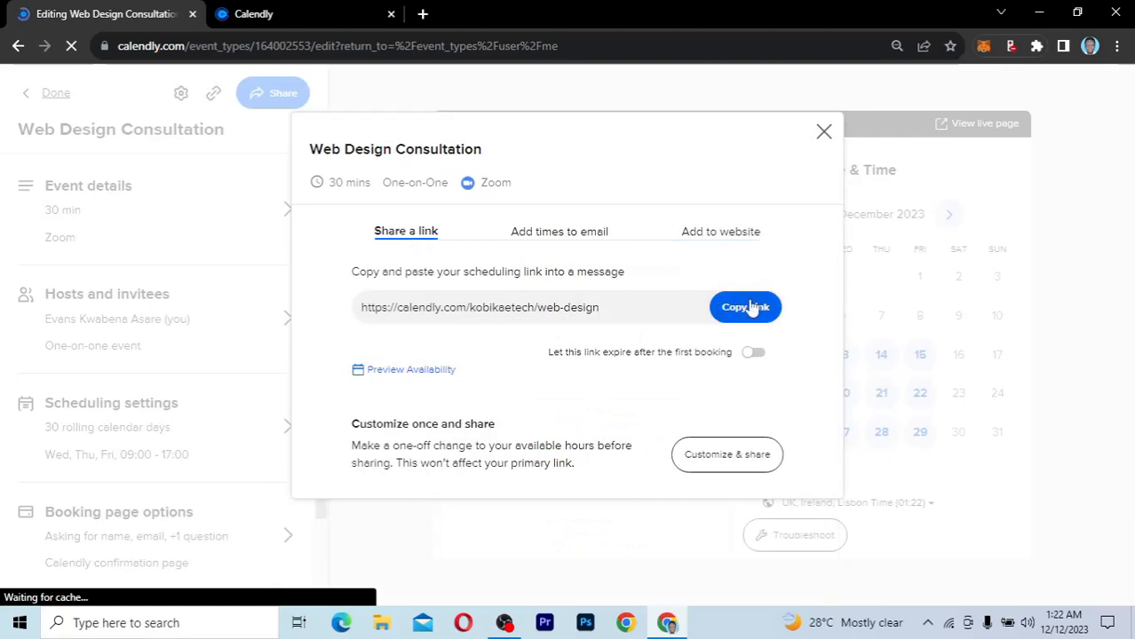
click(751, 307)
- Open an incognito browser window and load the copied Web Design Consultation scheduling link in it
click(1089, 46)
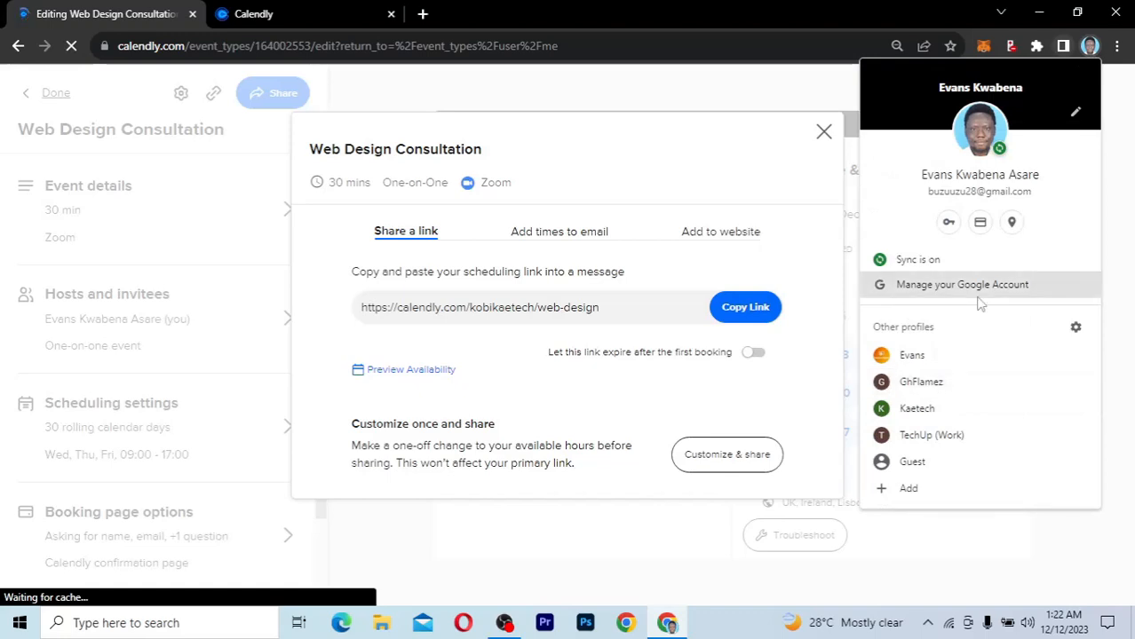
click(1117, 48)
click(944, 106)
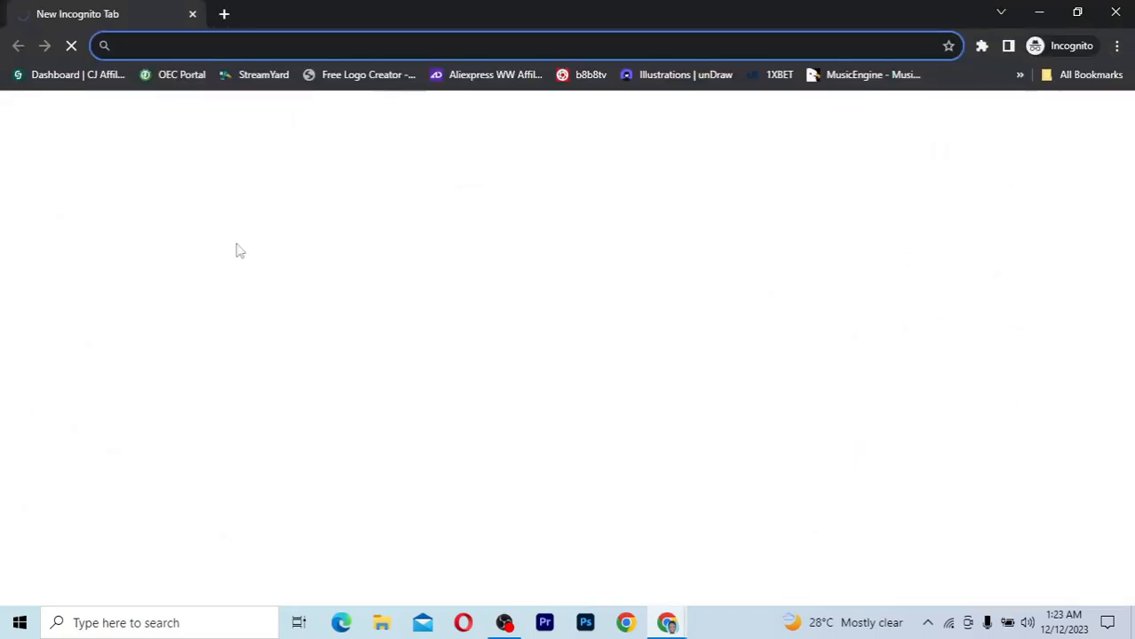
text(https://calendly.com/kobikaetech/web-design)
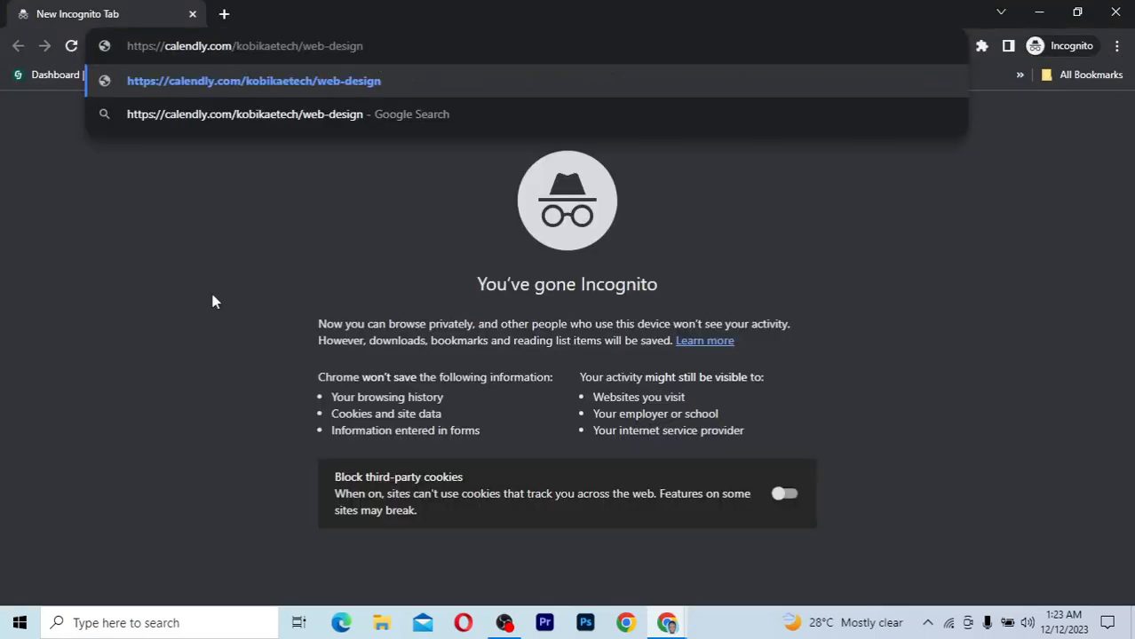
key(Return)
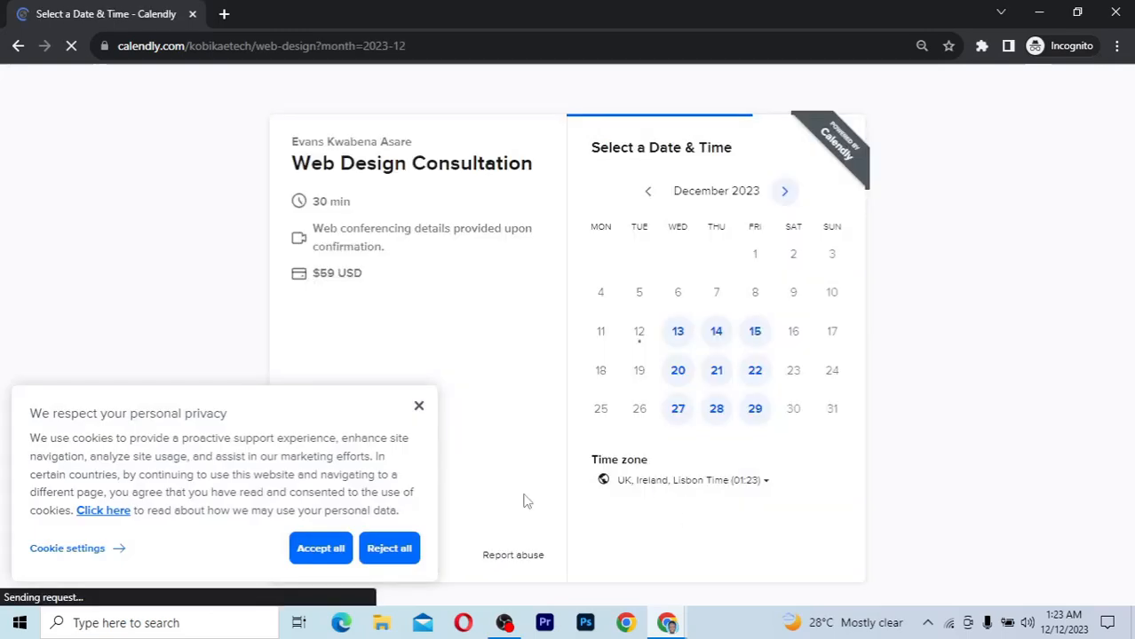
- Dismiss the cookie notice, choose the 13:00 slot on Thursday, December 21, 2023, and continue to the booking details
click(419, 408)
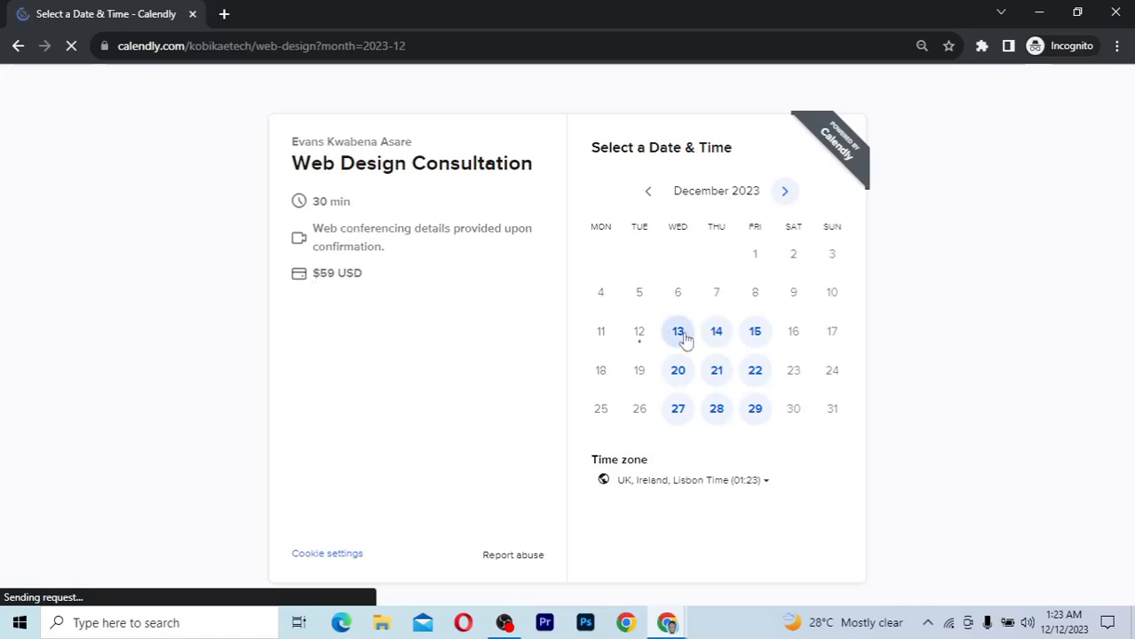
click(717, 373)
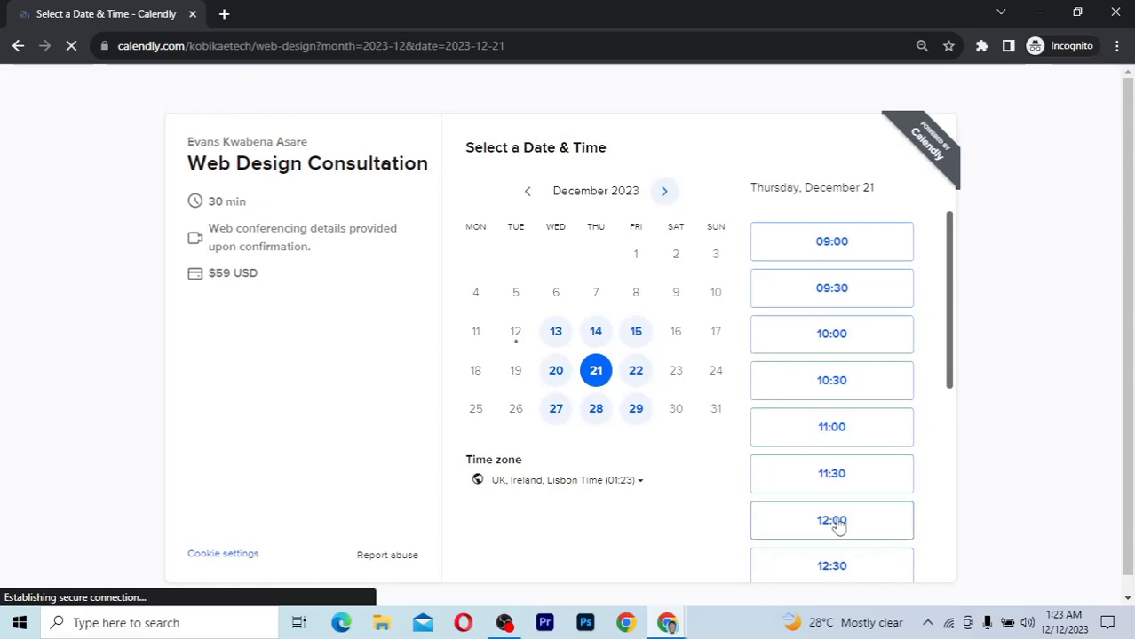
scroll(839, 526, down, 2)
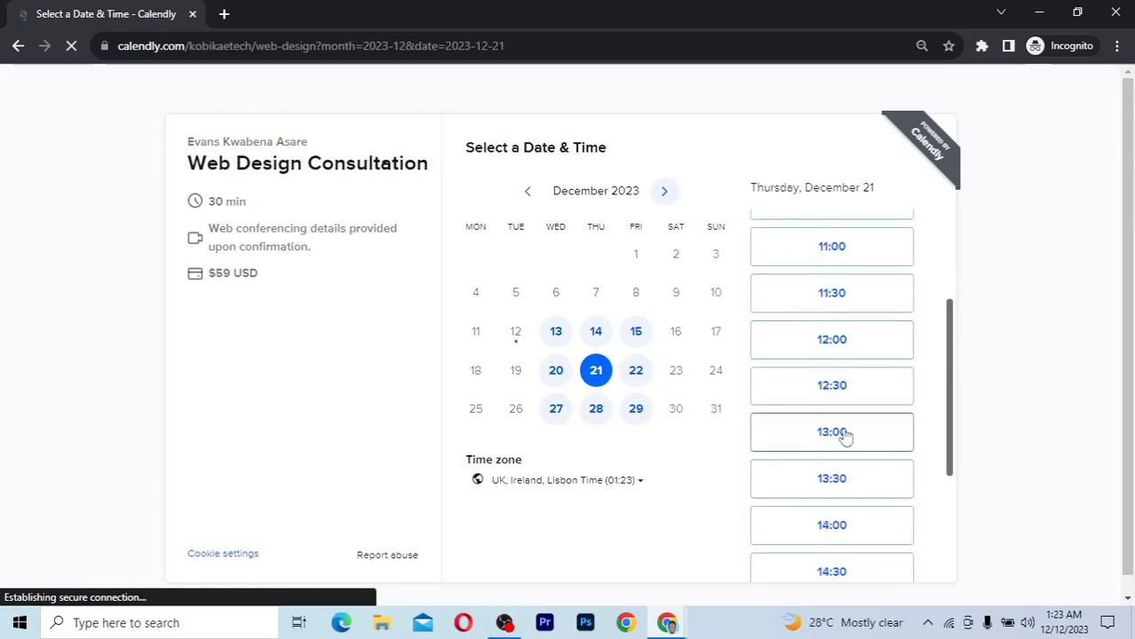
click(845, 437)
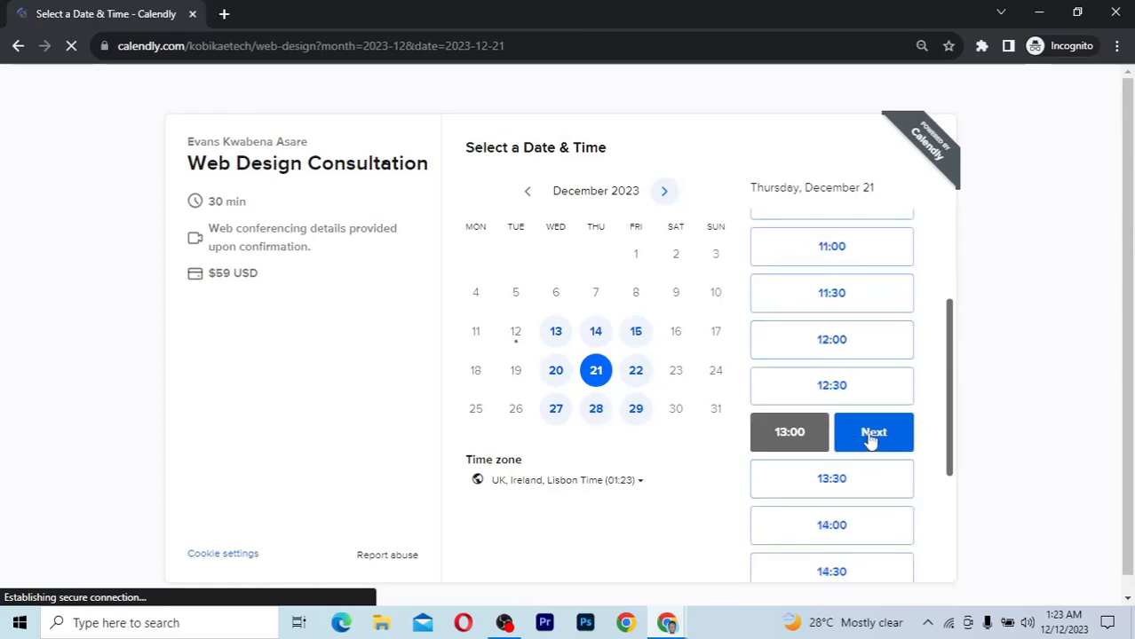
click(872, 434)
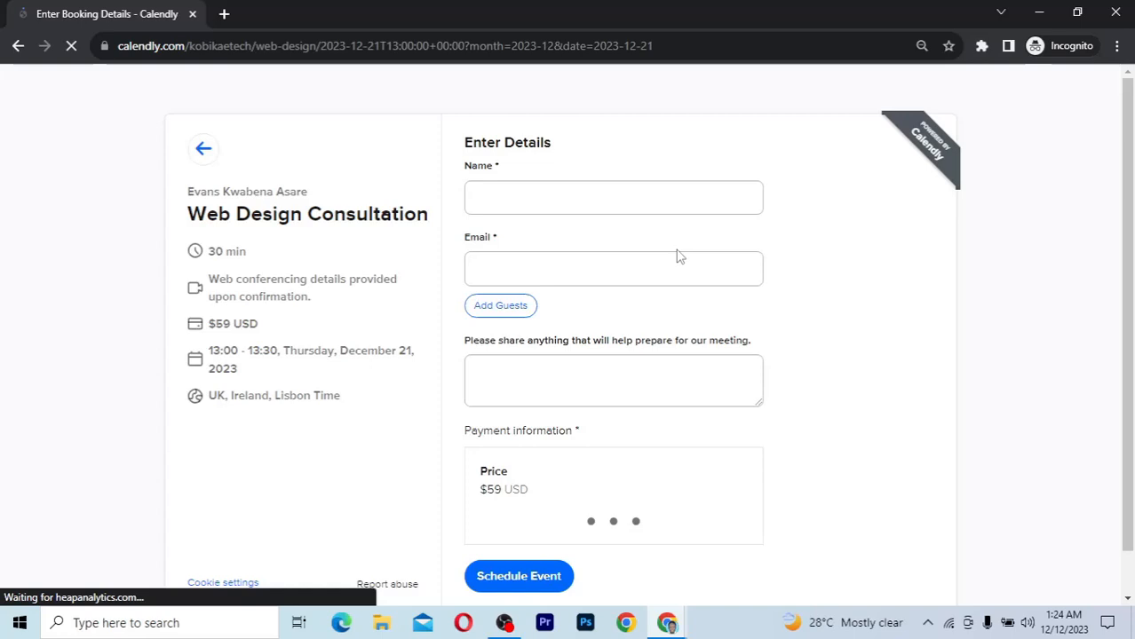
- Fill in the invitee's name and email from a saved profile and try to schedule the event without paying through PayPal
scroll(577, 195, down, 1)
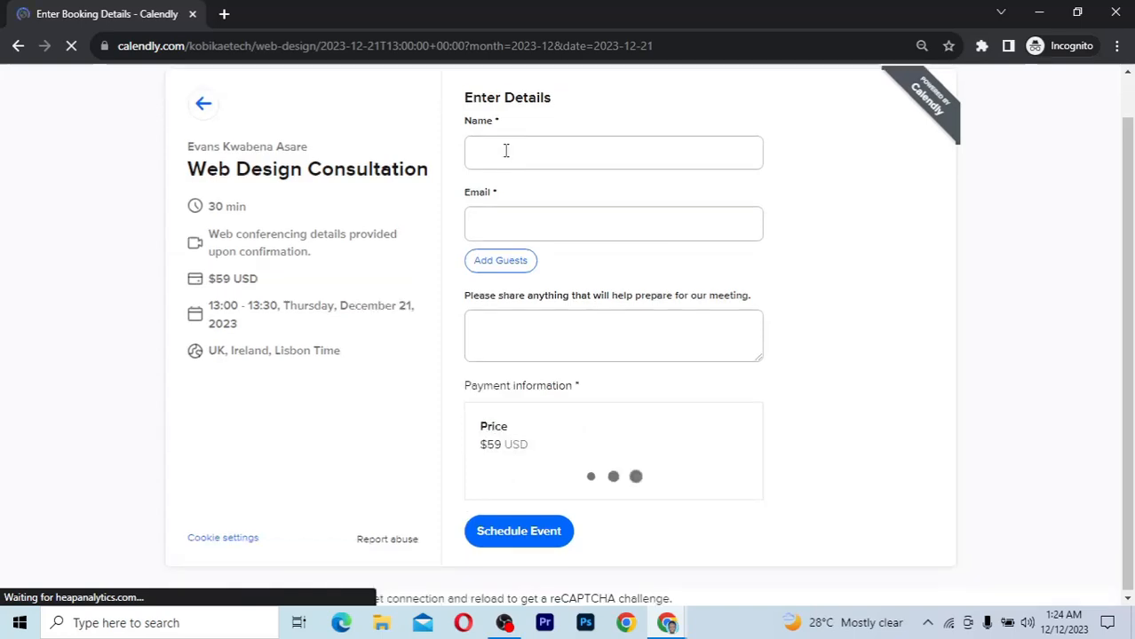
click(505, 151)
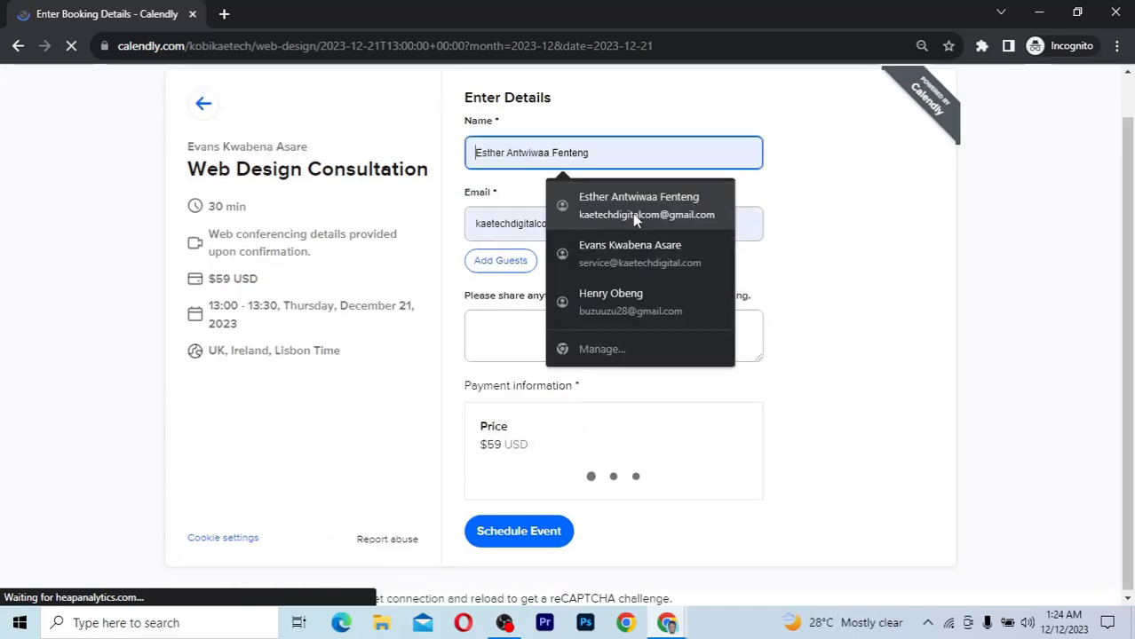
click(620, 255)
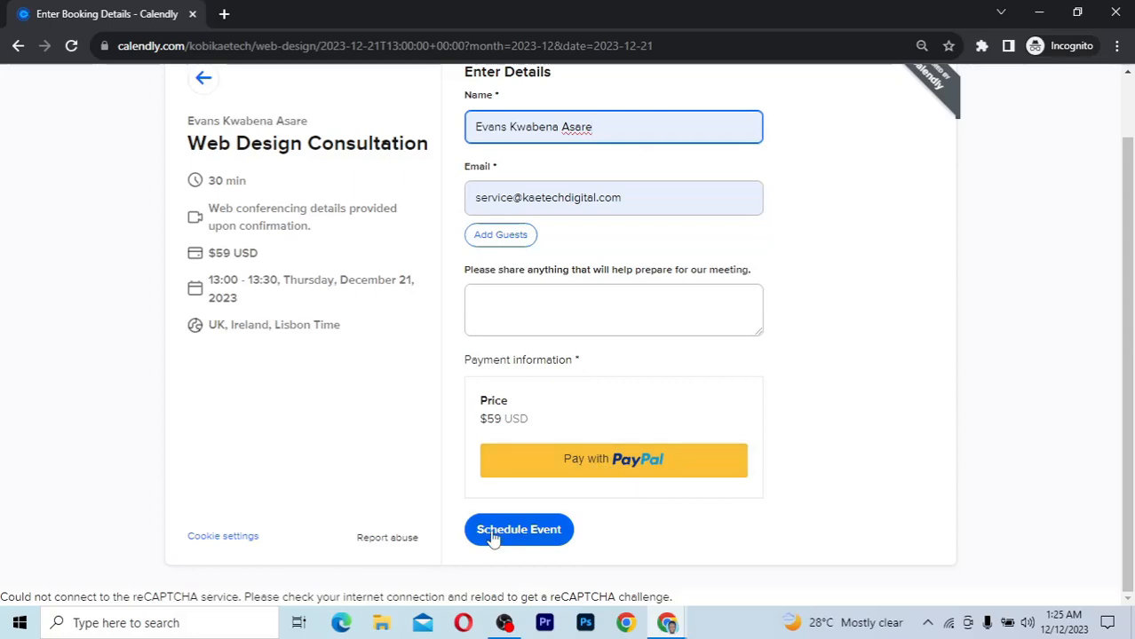
click(537, 533)
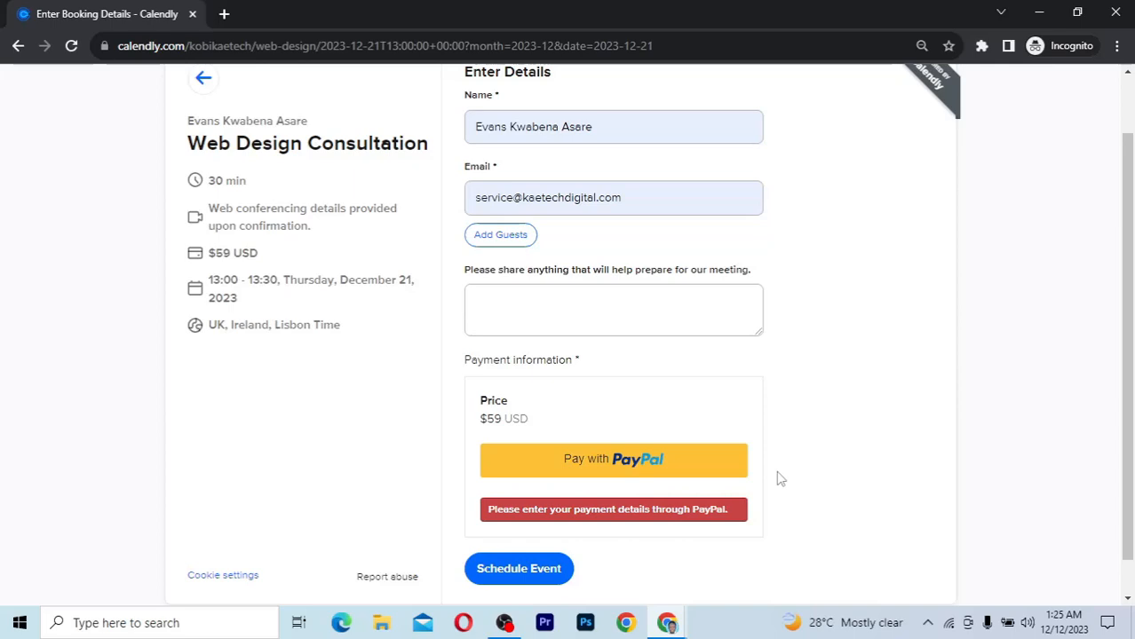
scroll(780, 478, up, 2)
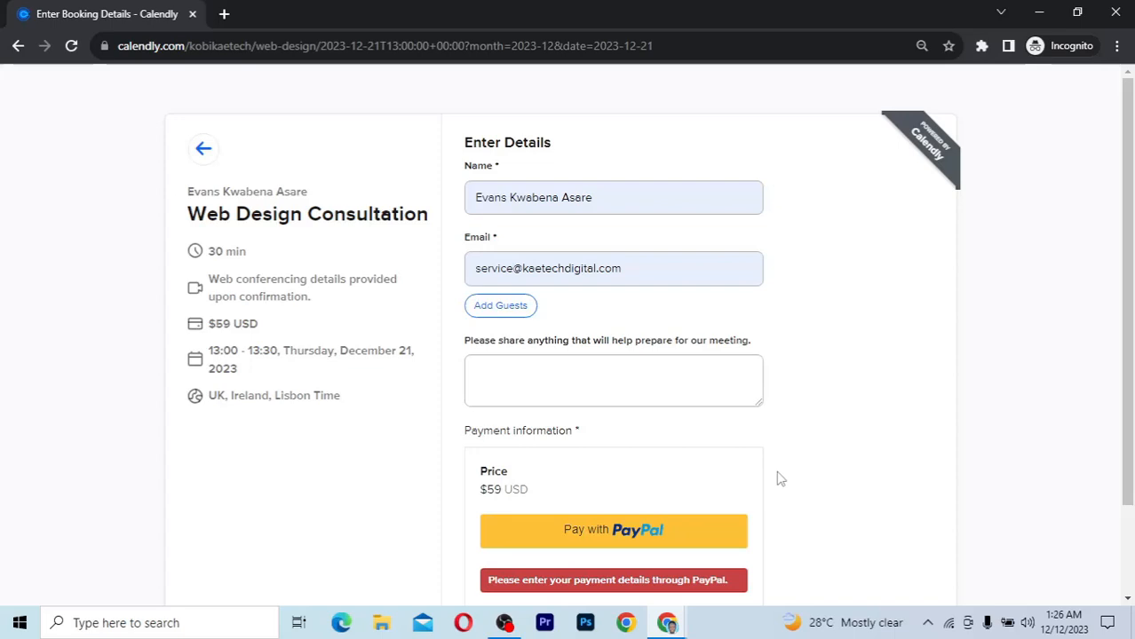
scroll(777, 479, down, 2)
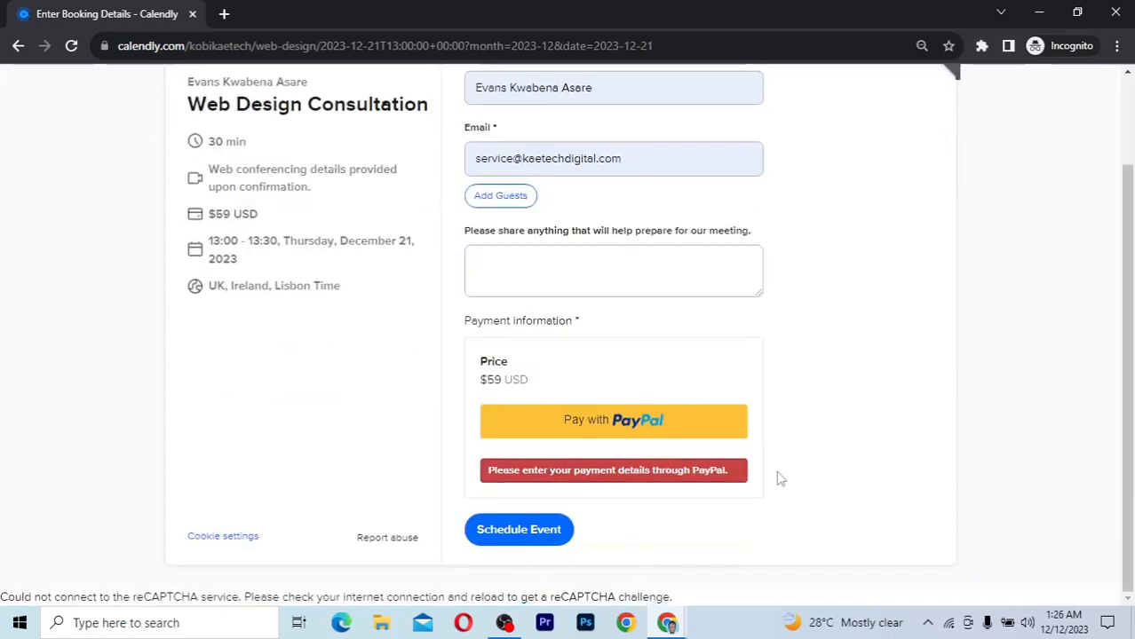
- Switch back to the main browser window, close the sharing dialog, and return from the event editor to the event types
click(666, 624)
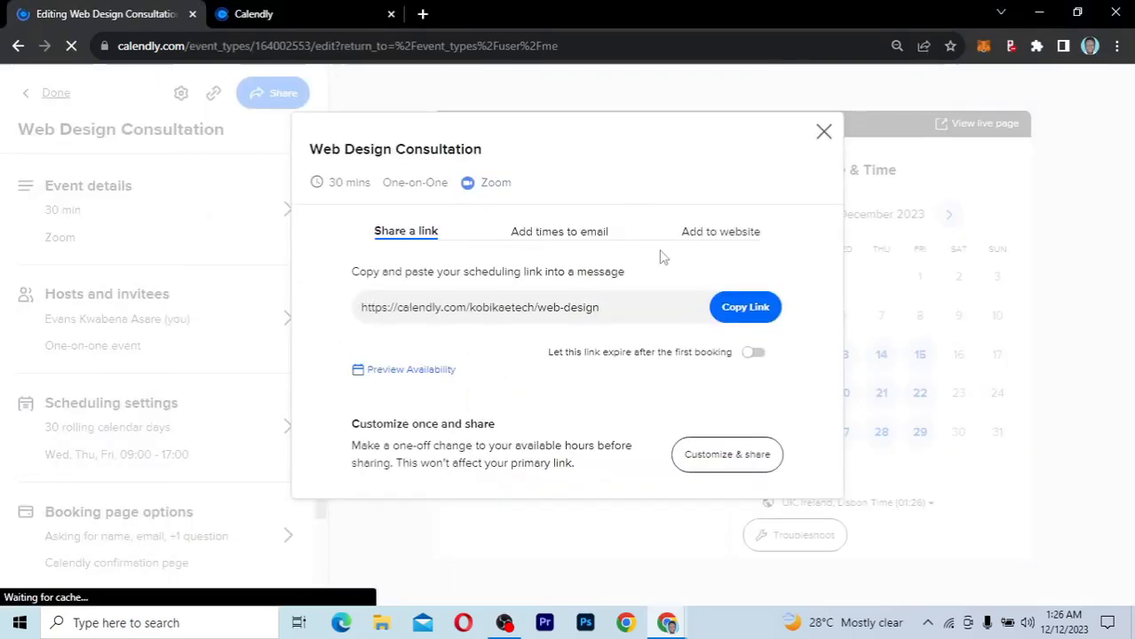
click(823, 133)
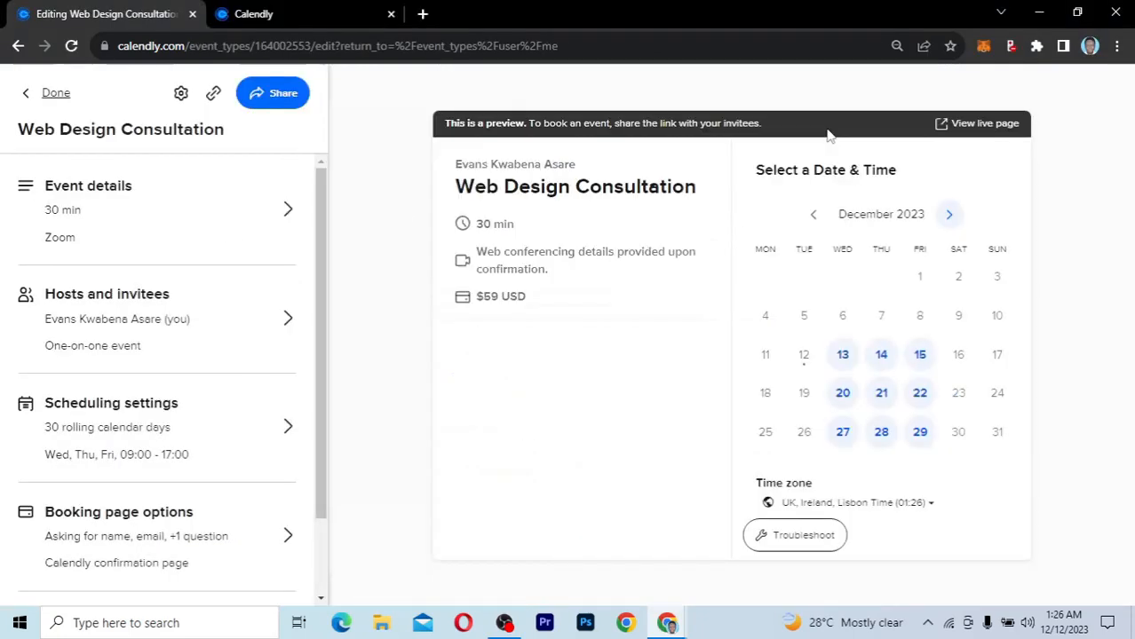
click(56, 94)
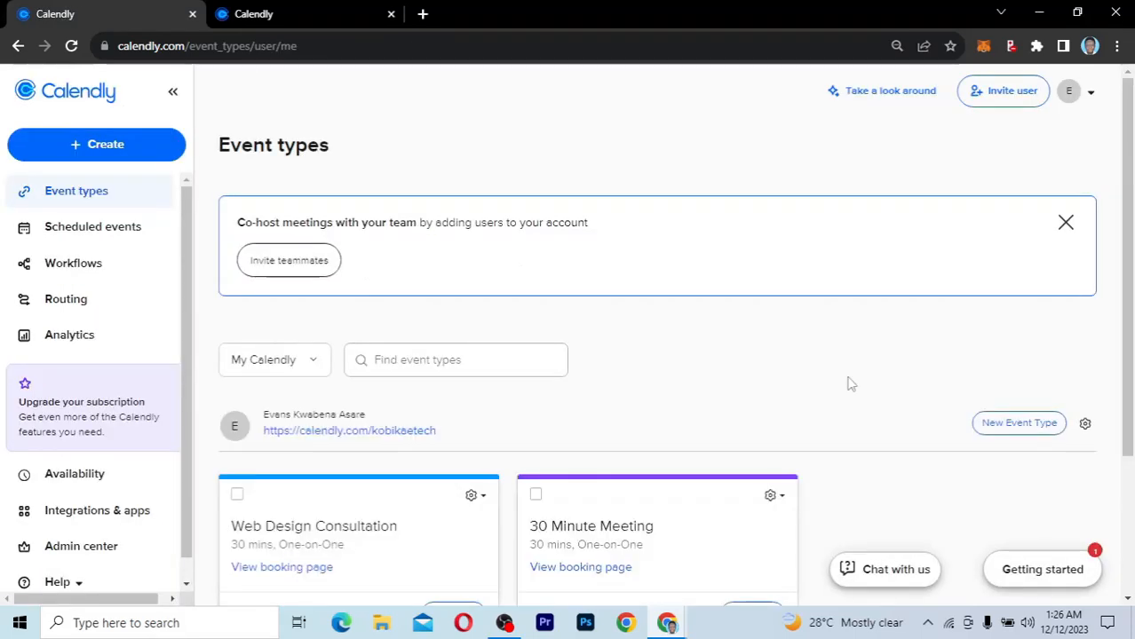
scroll(849, 384, down, 2)
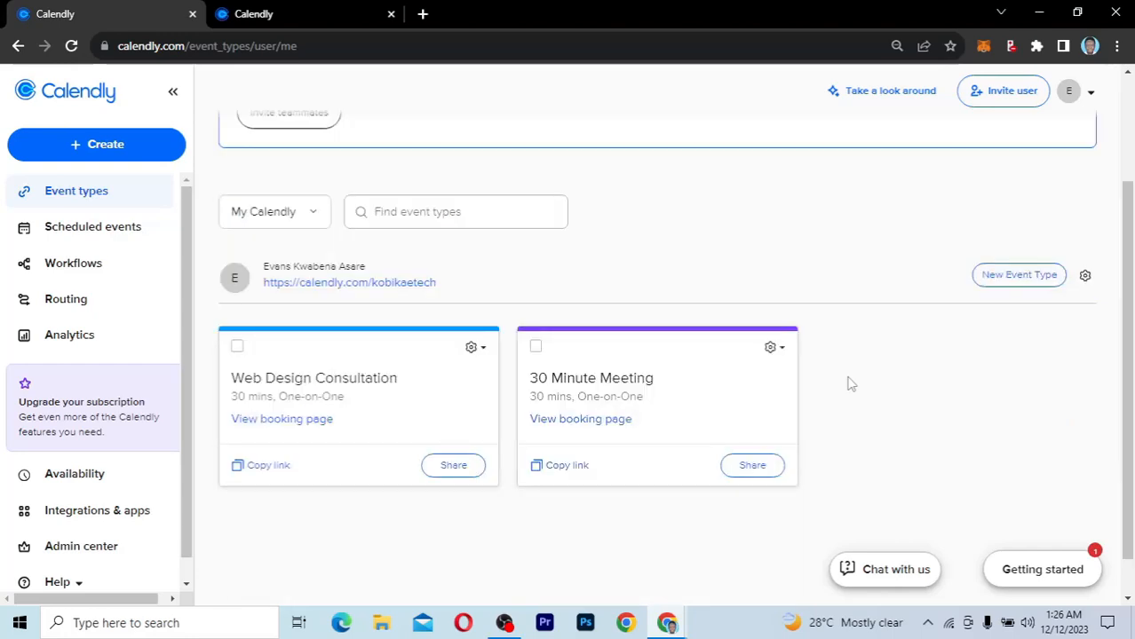
drag(848, 384, 866, 573)
click(849, 380)
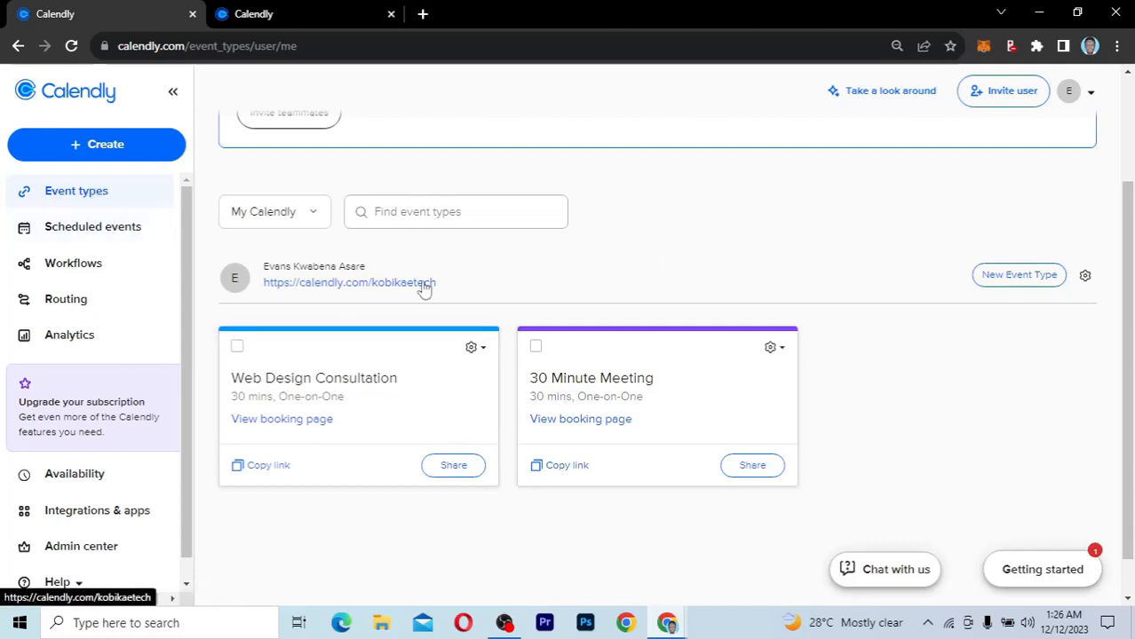
- Examine the common workflow templates and the options for setting up routing forms
click(79, 269)
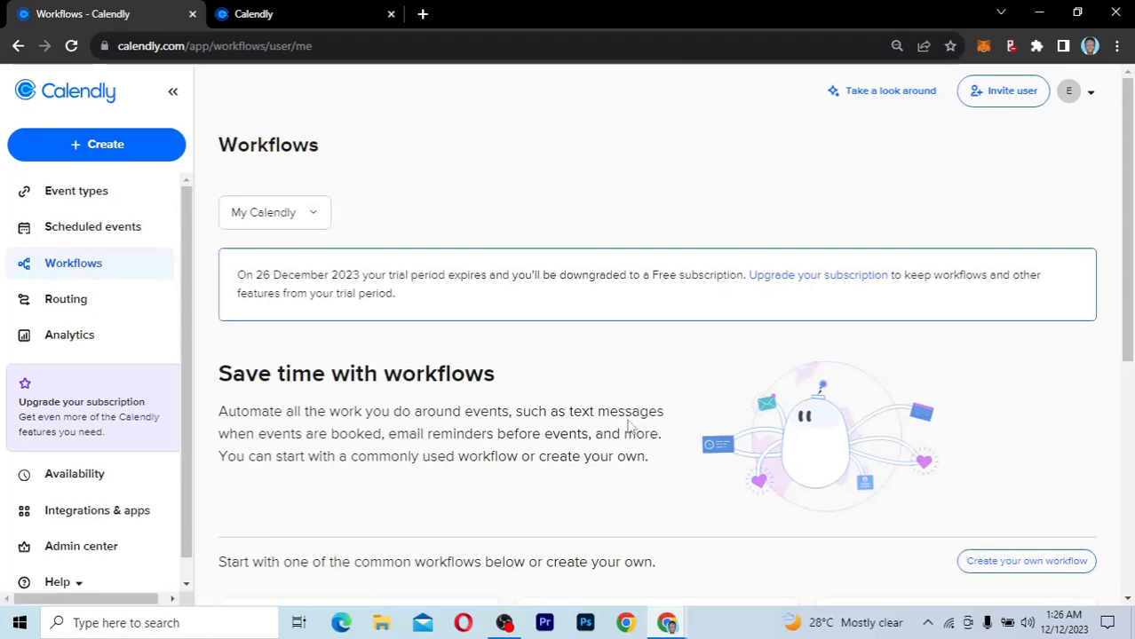
scroll(629, 427, down, 5)
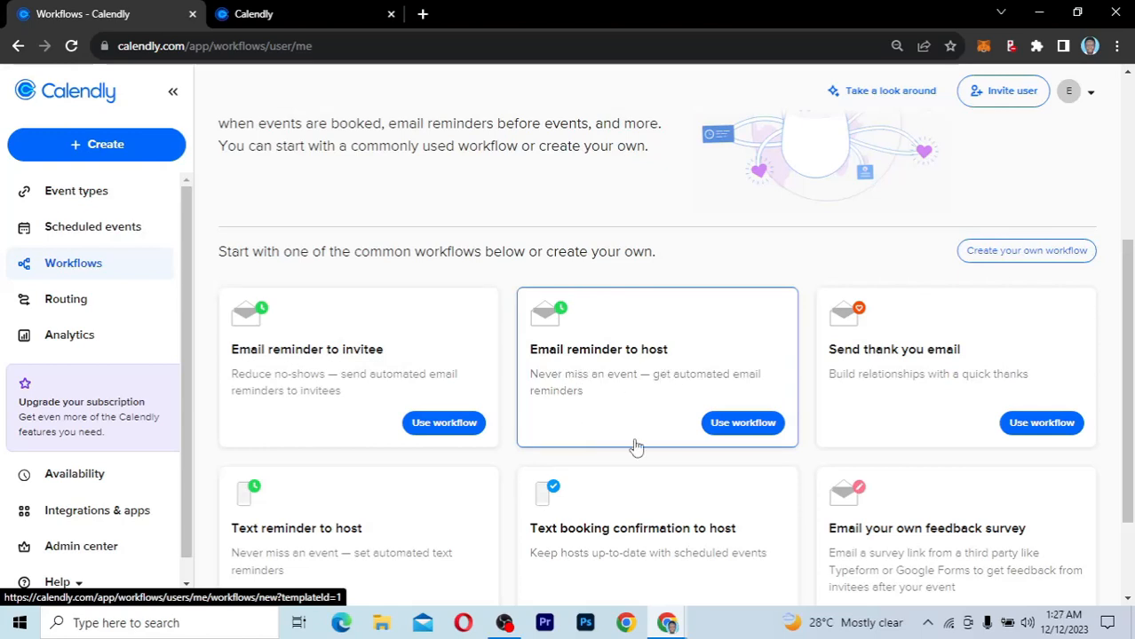
scroll(636, 447, down, 2)
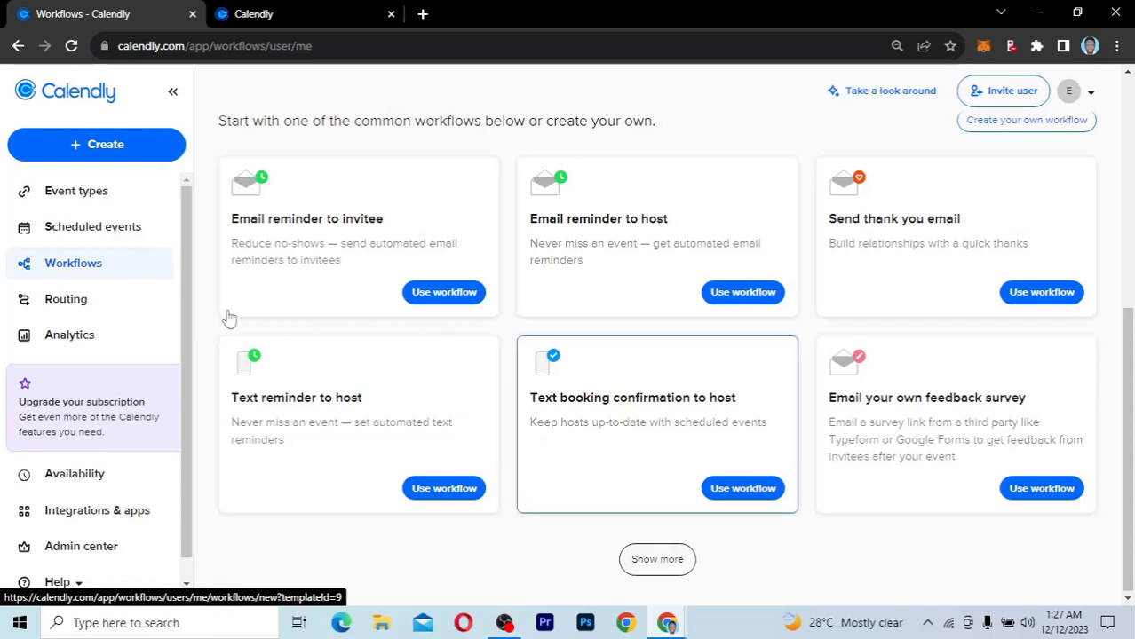
click(69, 309)
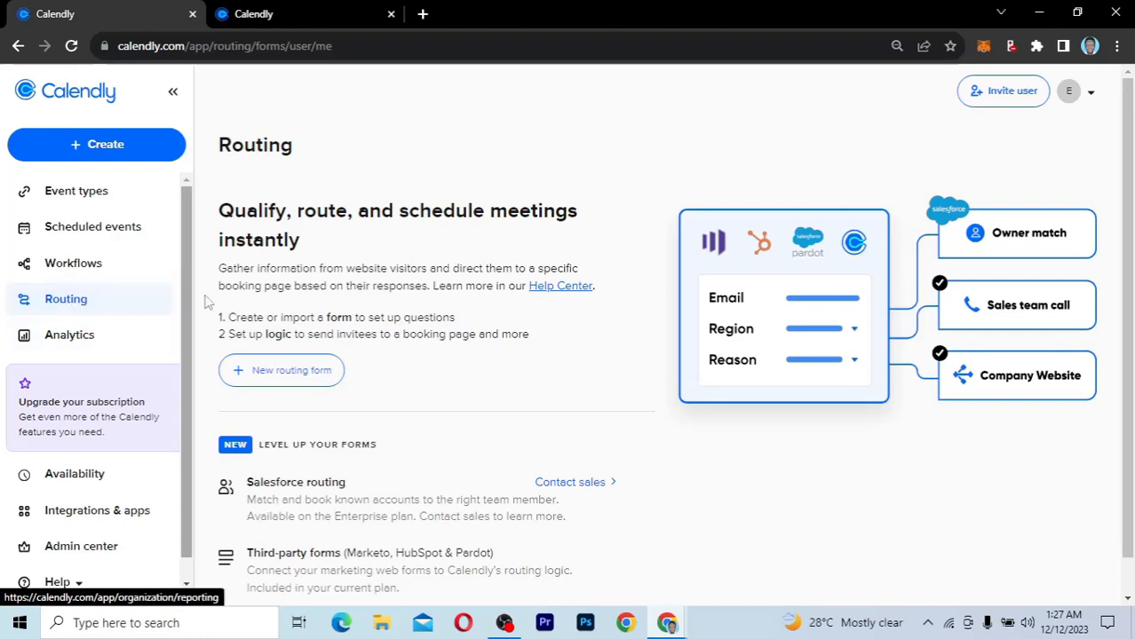
scroll(444, 334, down, 1)
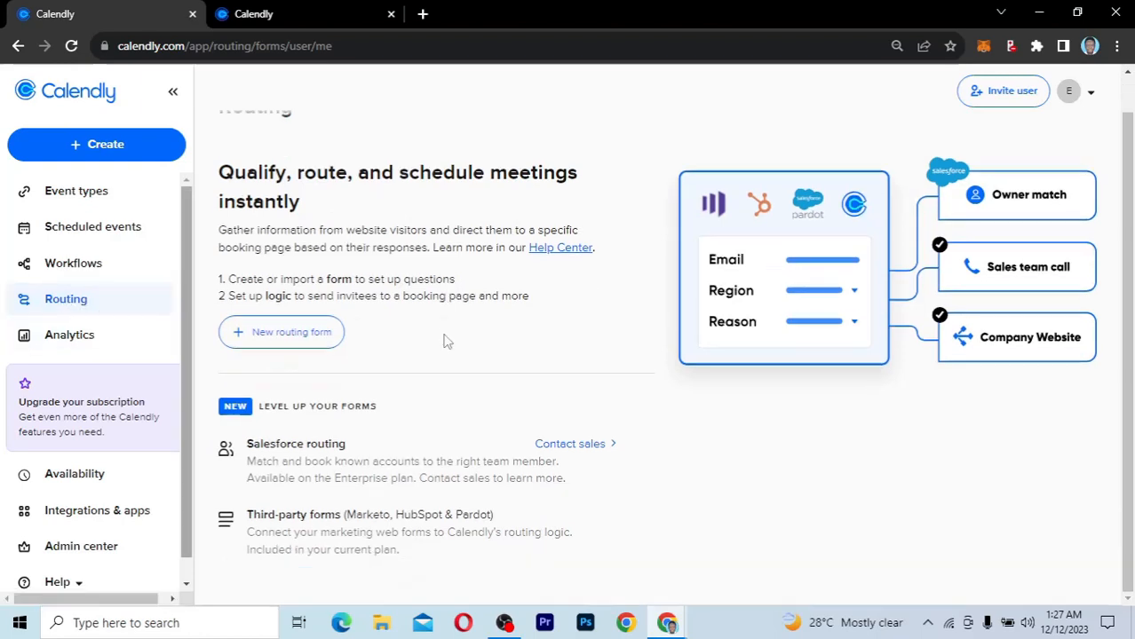
- Open the analytics, dismiss the missing-data notice, and examine the event and user data charts
click(102, 344)
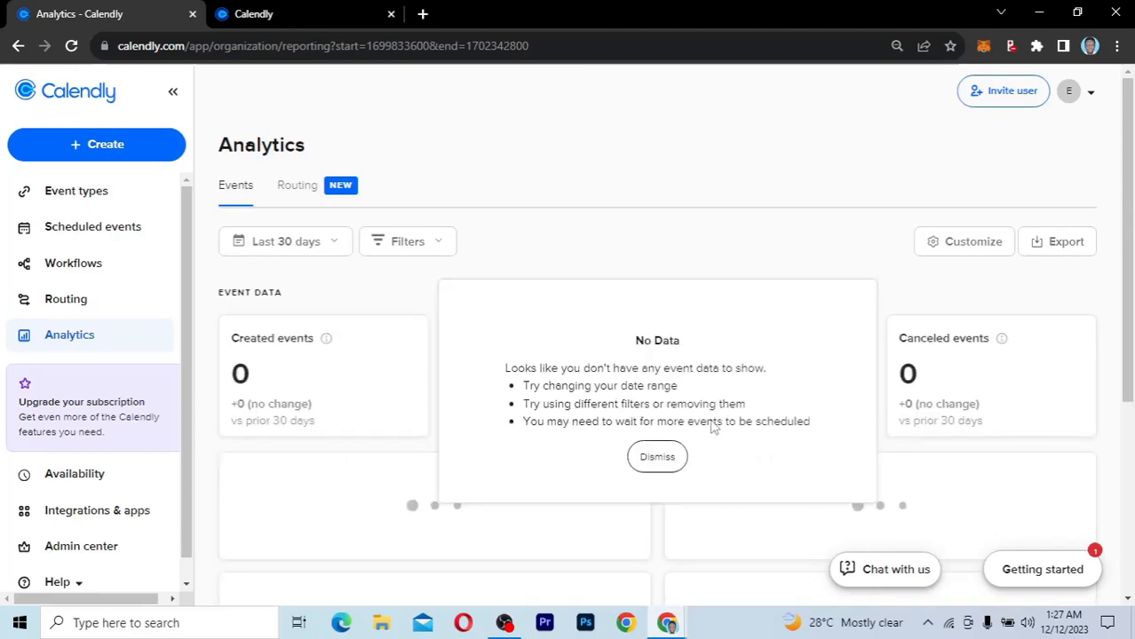
scroll(684, 451, down, 2)
click(658, 423)
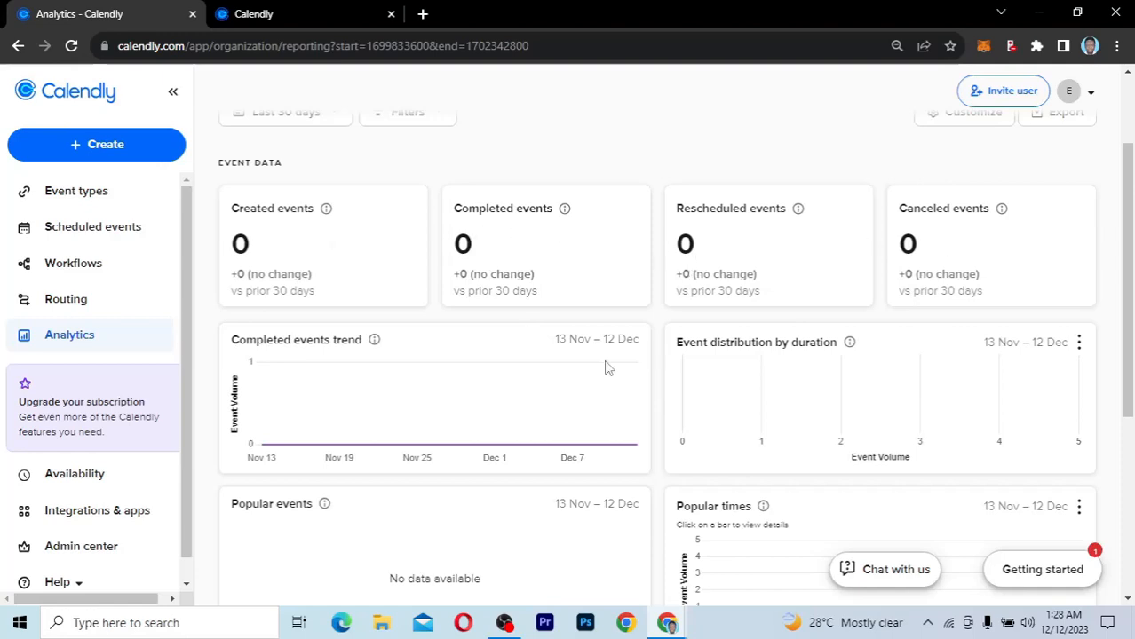
scroll(697, 415, down, 3)
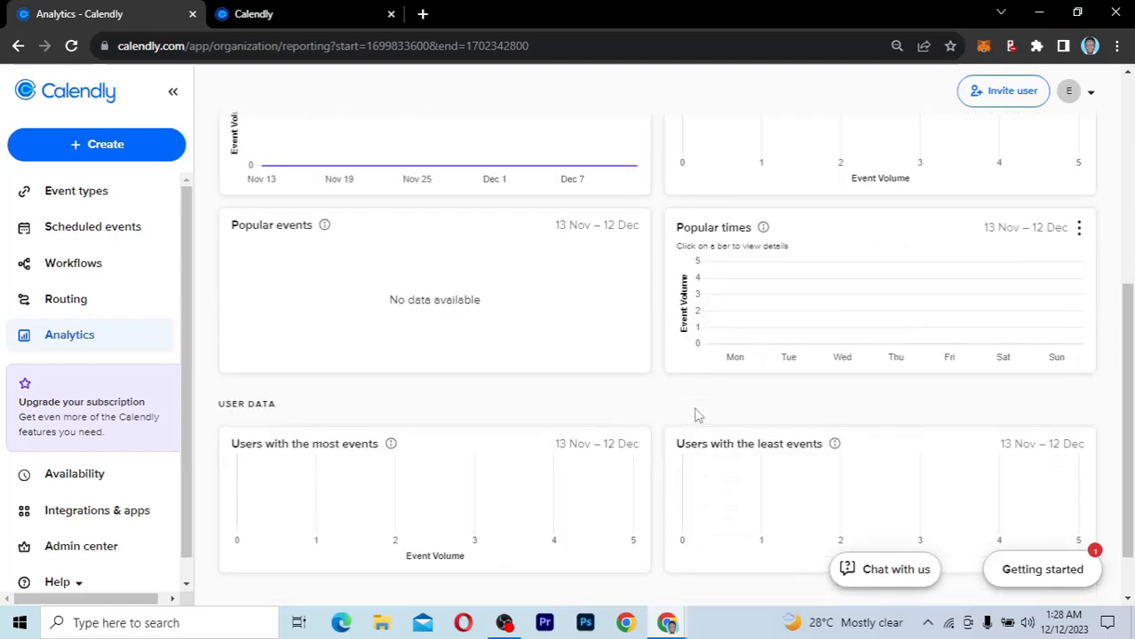
scroll(697, 415, up, 1)
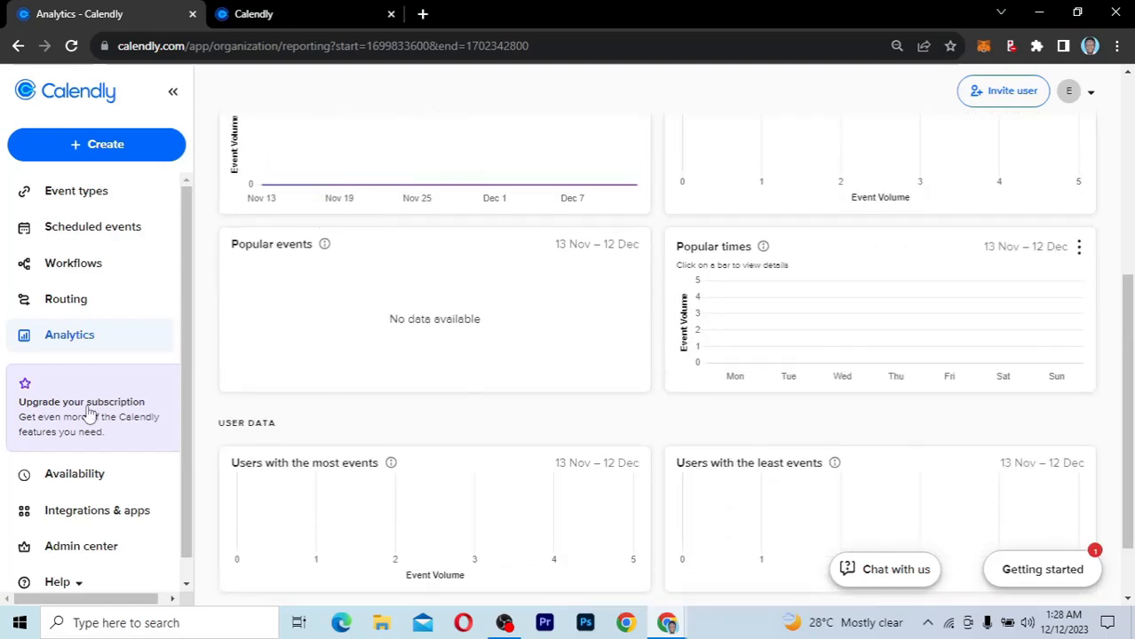
- Open the admin center, review its dashboard and organization settings list, and go back to the home page
scroll(89, 413, down, 1)
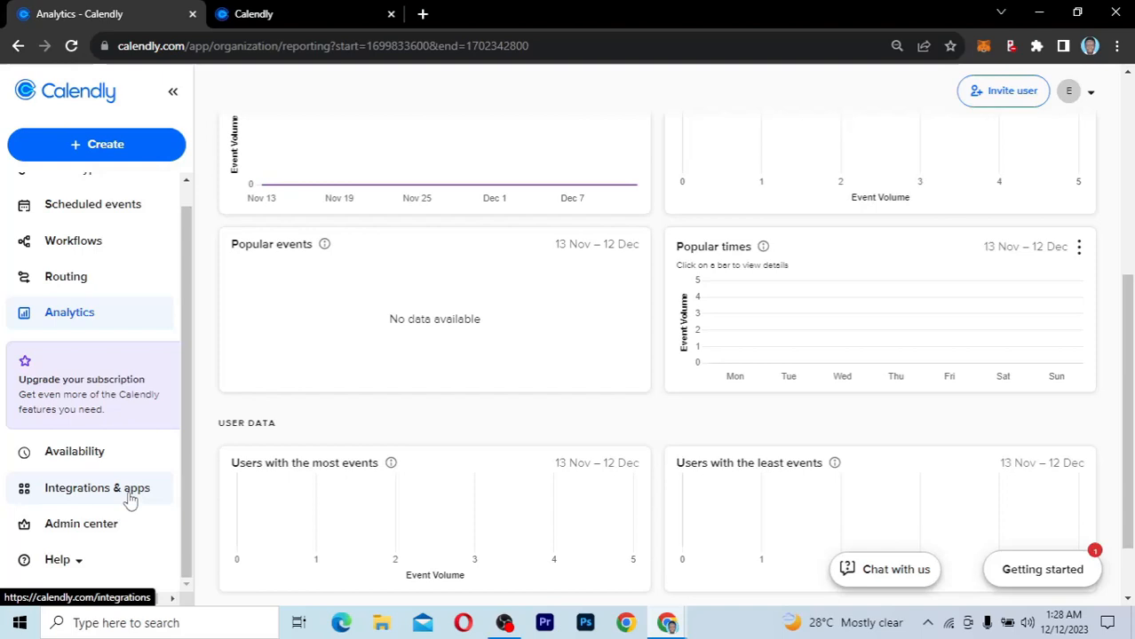
click(83, 531)
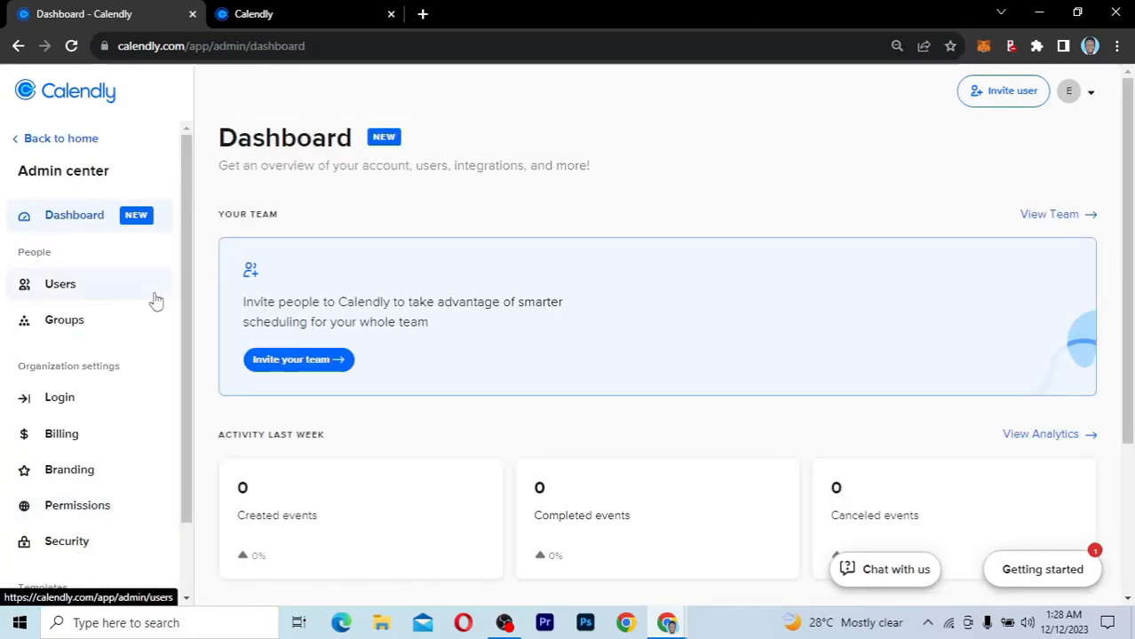
scroll(707, 459, down, 1)
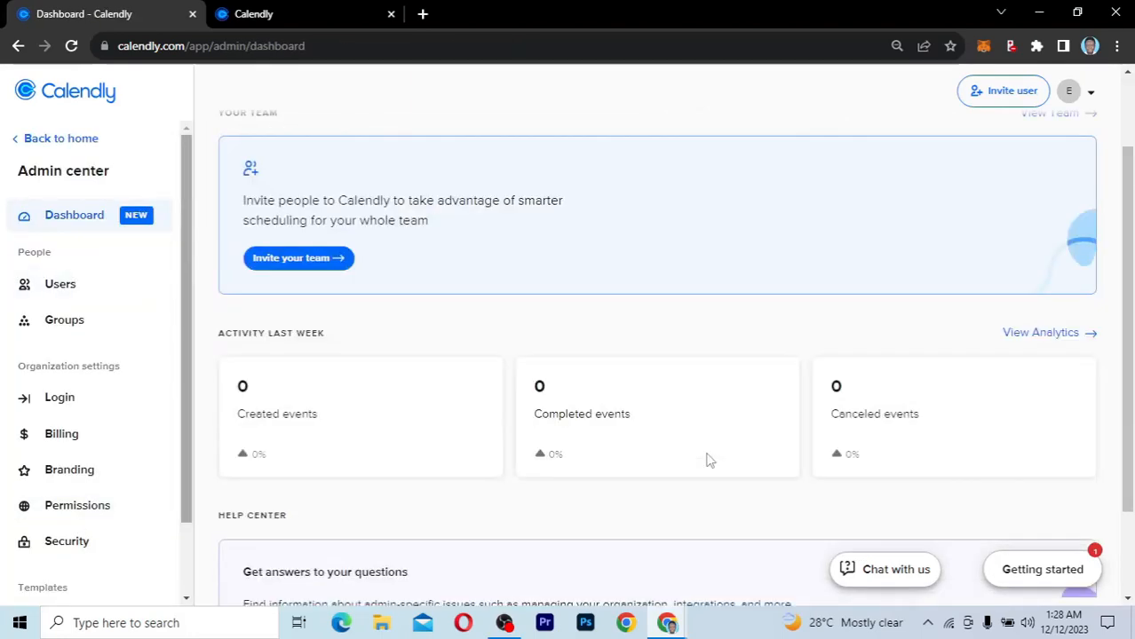
scroll(708, 459, down, 1)
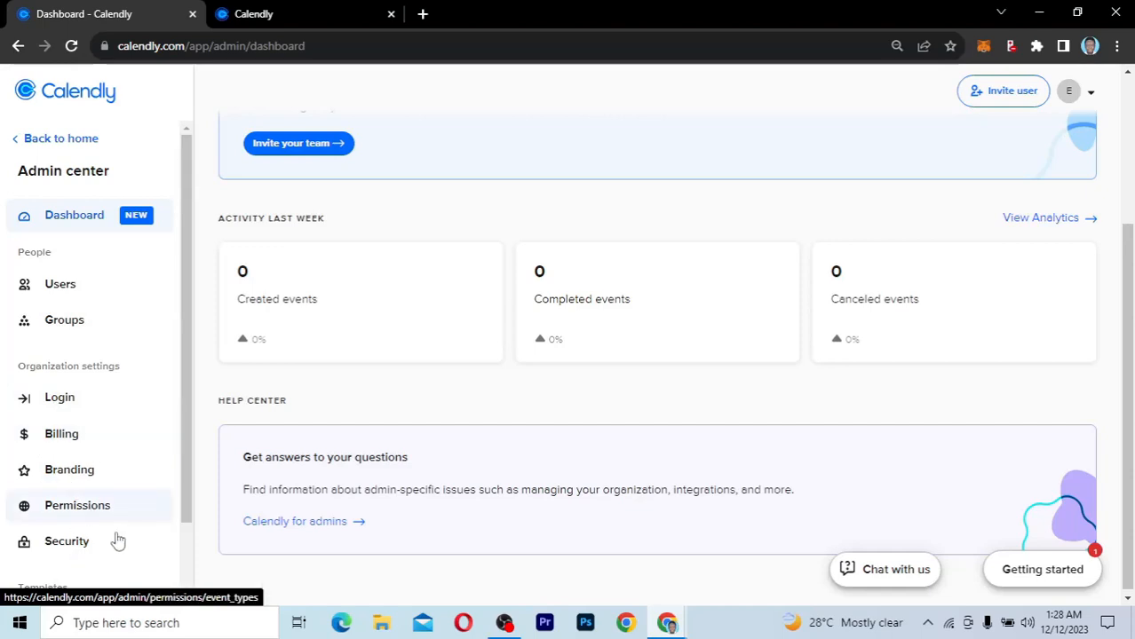
scroll(118, 479, down, 1)
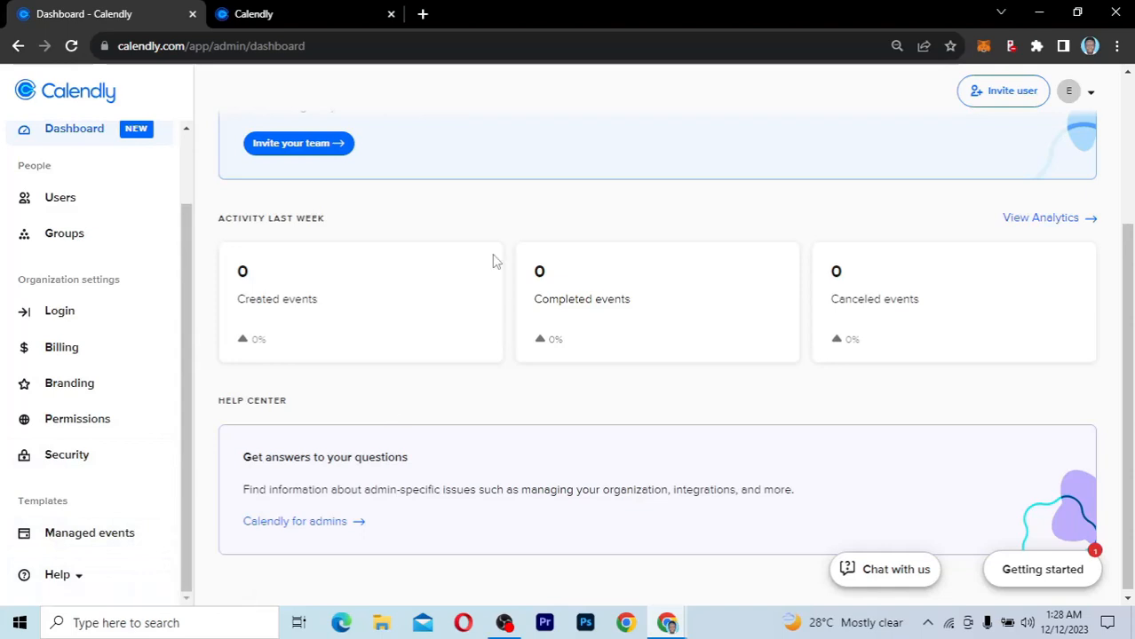
scroll(494, 260, up, 3)
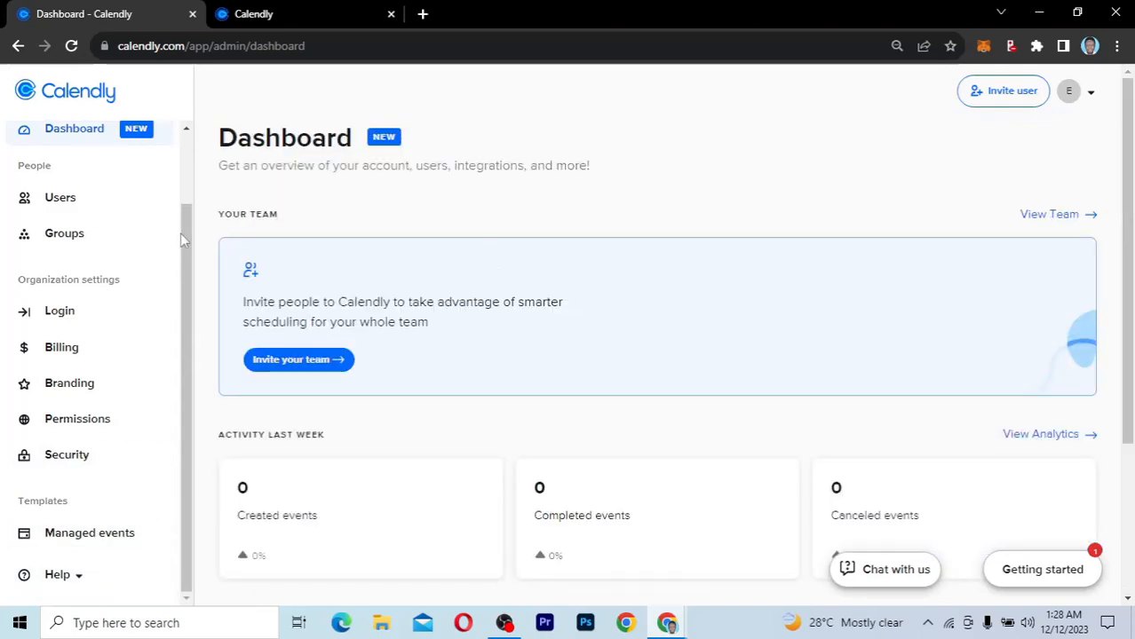
scroll(191, 242, up, 1)
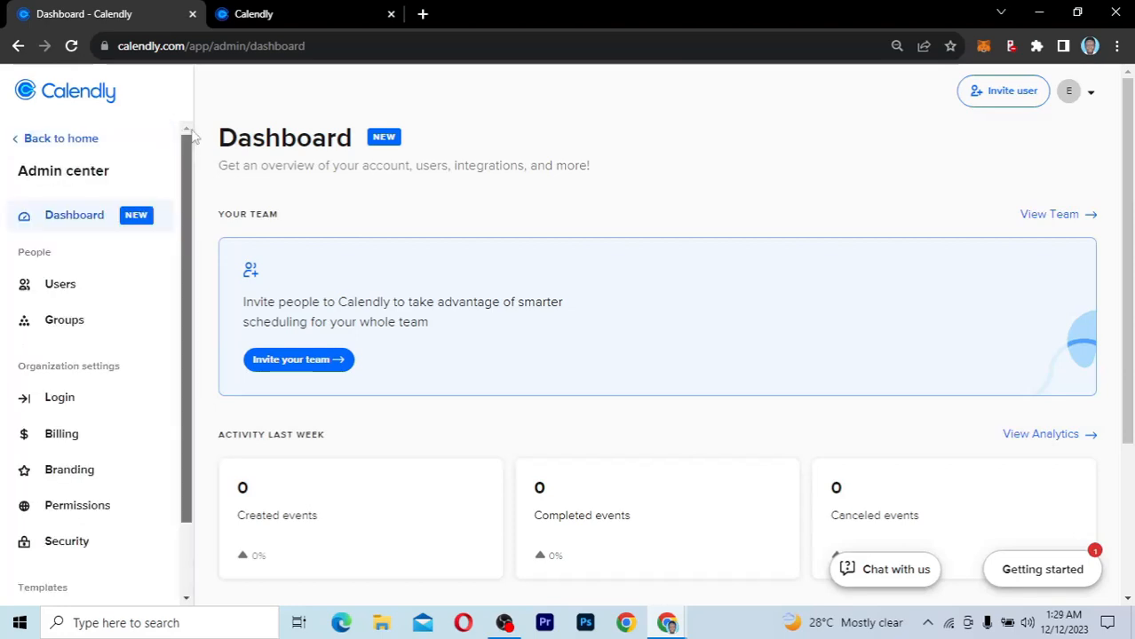
click(58, 143)
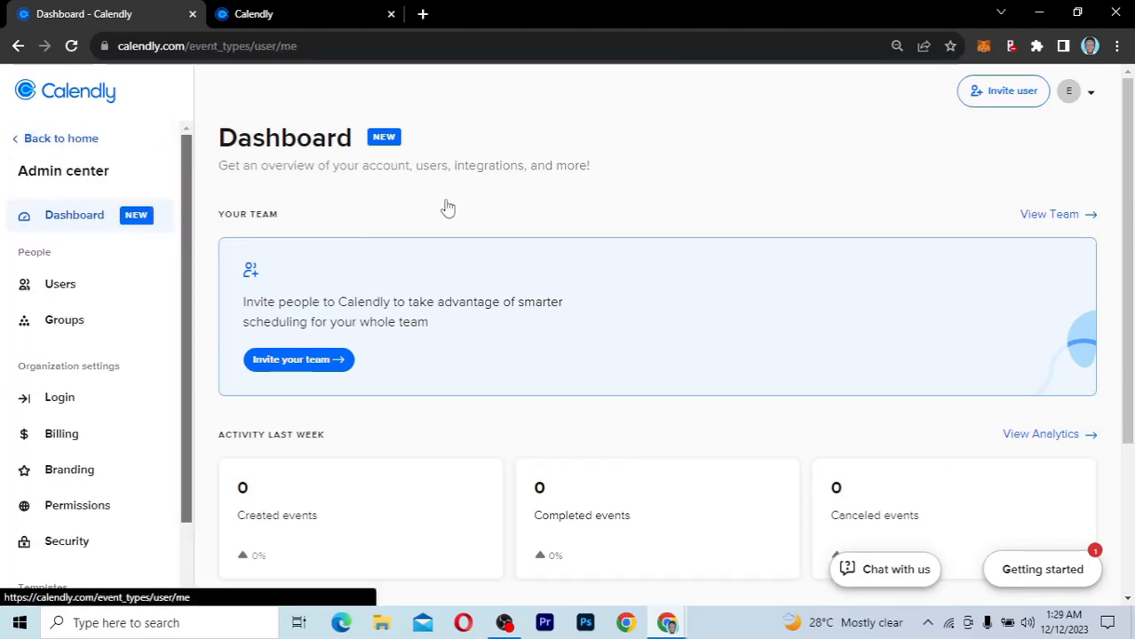